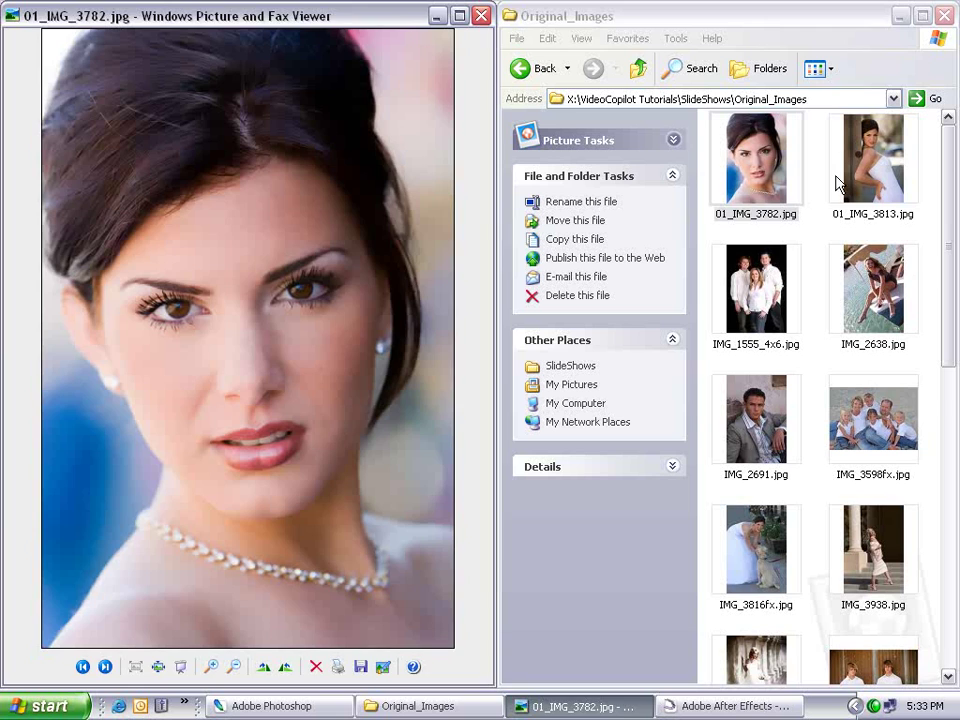
# Step: Preview 01_IMG_3782.jpg, IMG_2638.jpg and IMG_2691.jpg and look through the thumbnails in the Original_Images folder
pyautogui.doubleClick(757, 160)
pyautogui.click(885, 192)
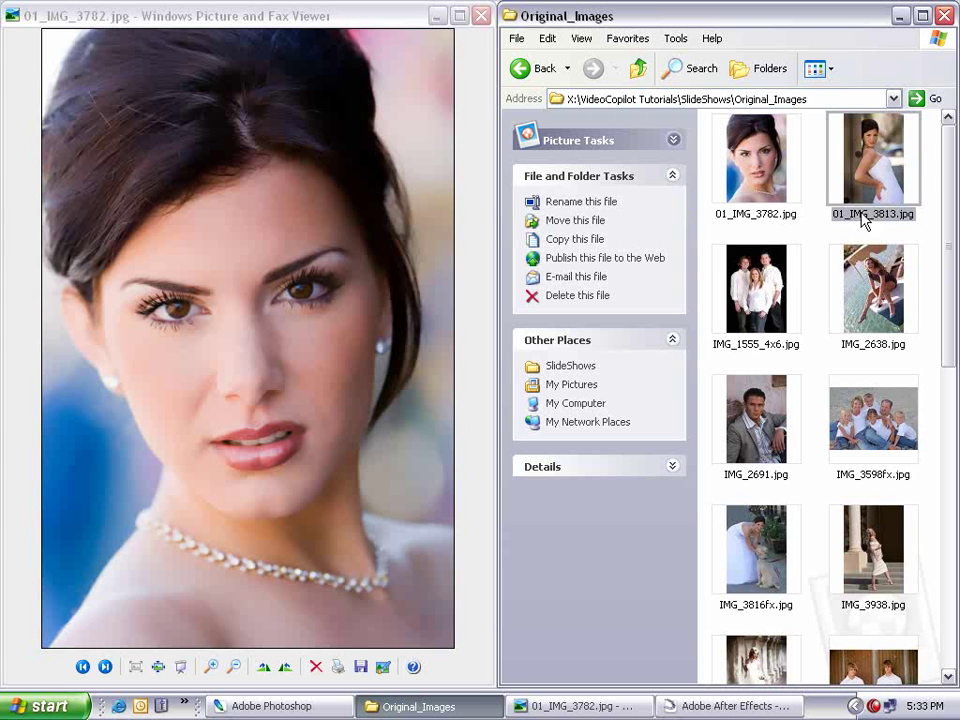
pyautogui.click(779, 275)
pyautogui.doubleClick(840, 290)
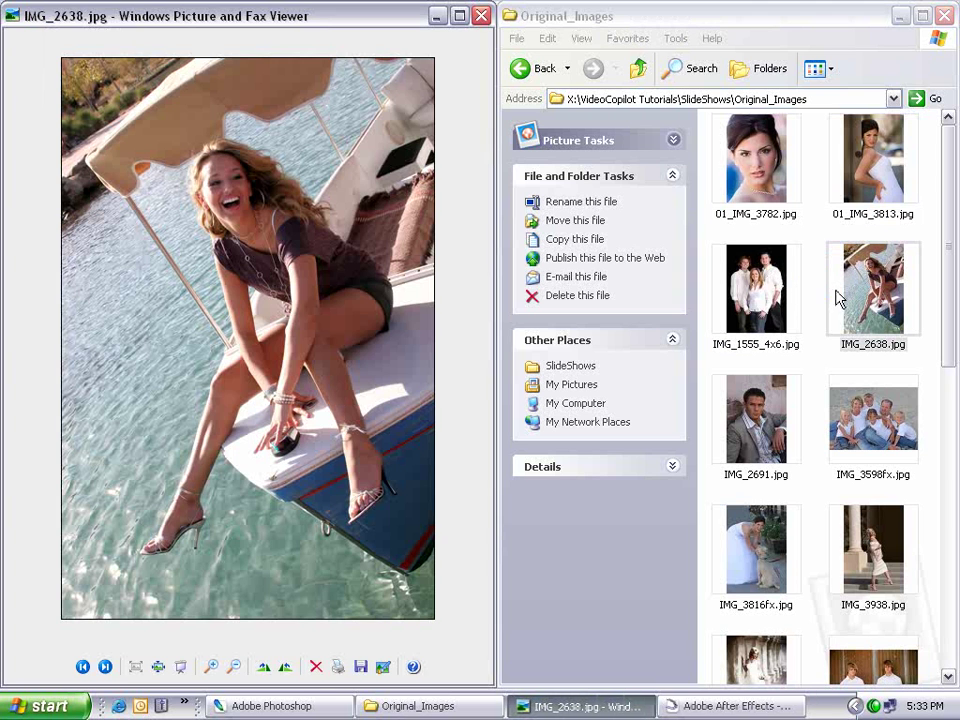
pyautogui.doubleClick(762, 418)
pyautogui.moveTo(949, 321)
pyautogui.mouseDown()
pyautogui.moveTo(949, 422)
pyautogui.moveTo(853, 472)
pyautogui.mouseUp()
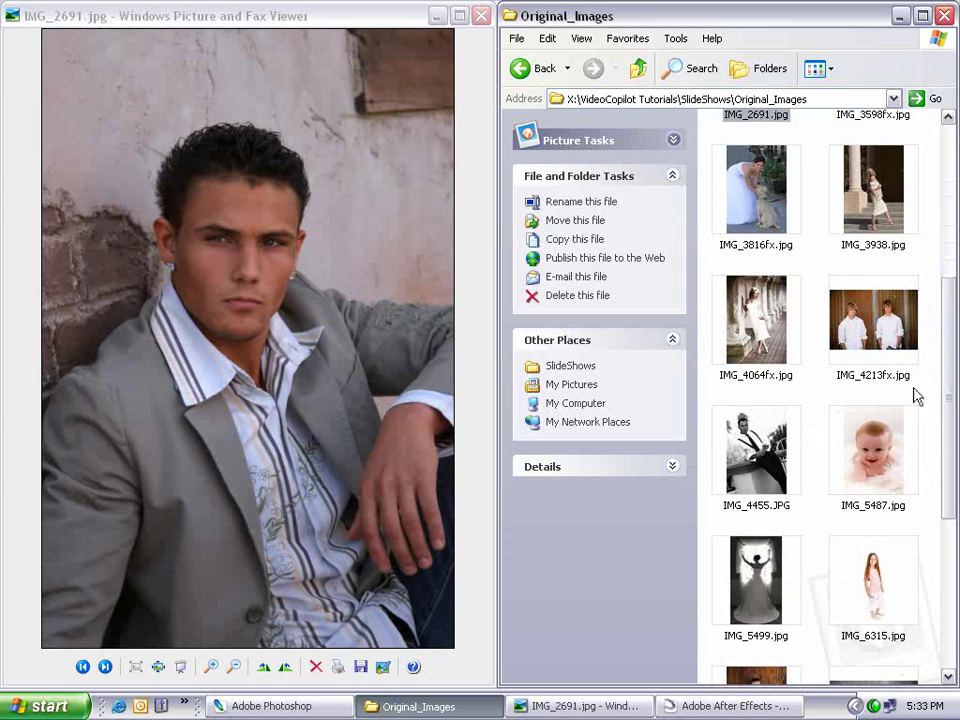
pyautogui.moveTo(947, 411); pyautogui.dragTo(946, 245)
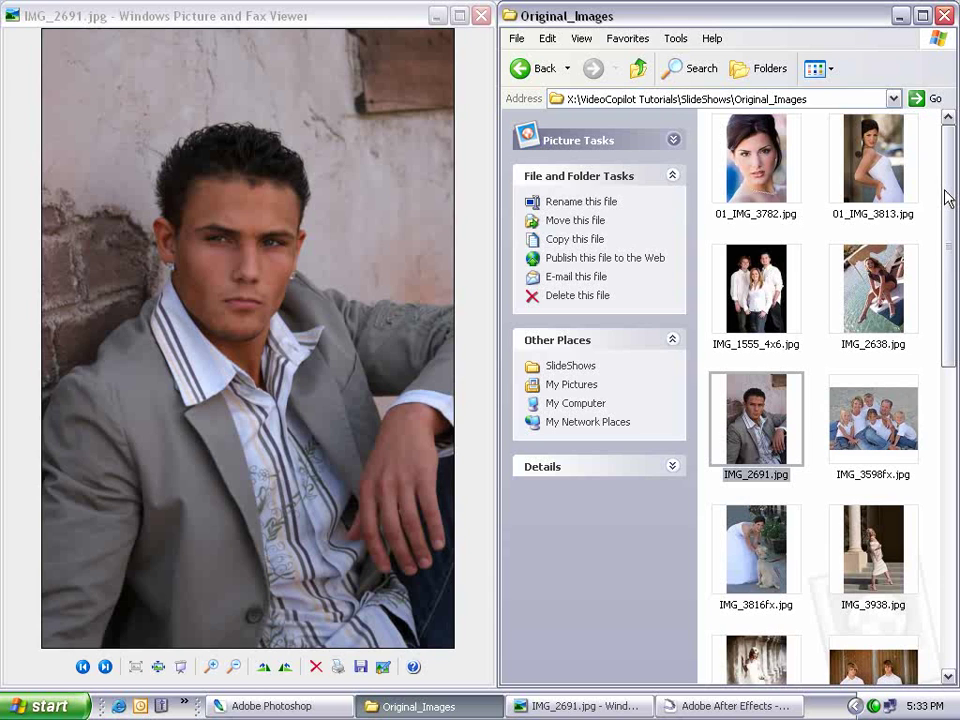
pyautogui.click(893, 165)
pyautogui.click(775, 150)
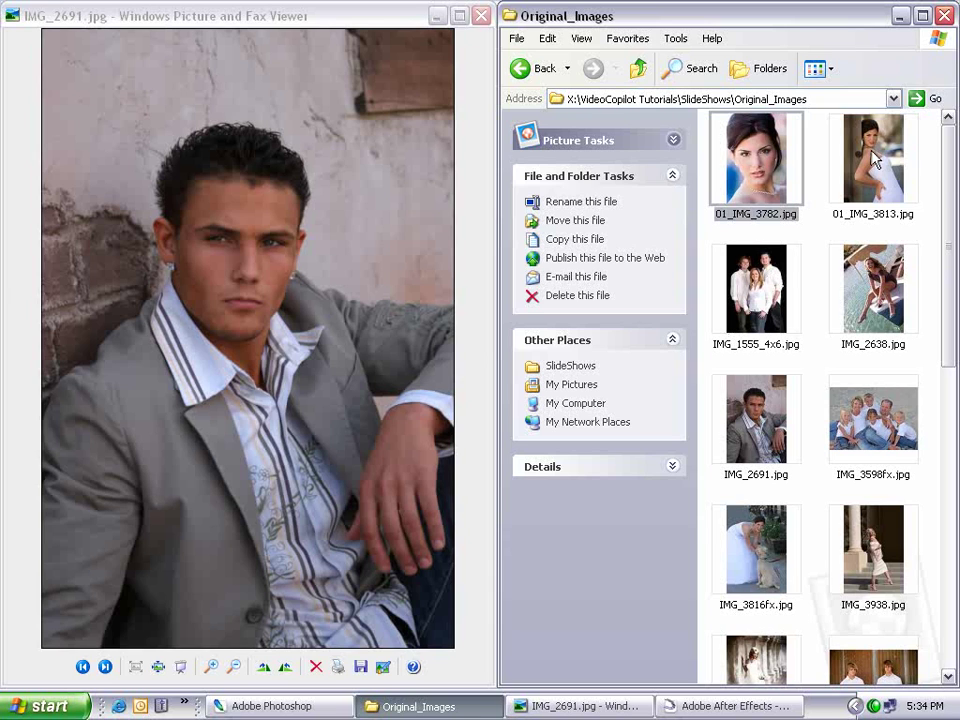
pyautogui.moveTo(951, 294); pyautogui.dragTo(926, 231)
pyautogui.click(922, 678)
pyautogui.click(925, 180)
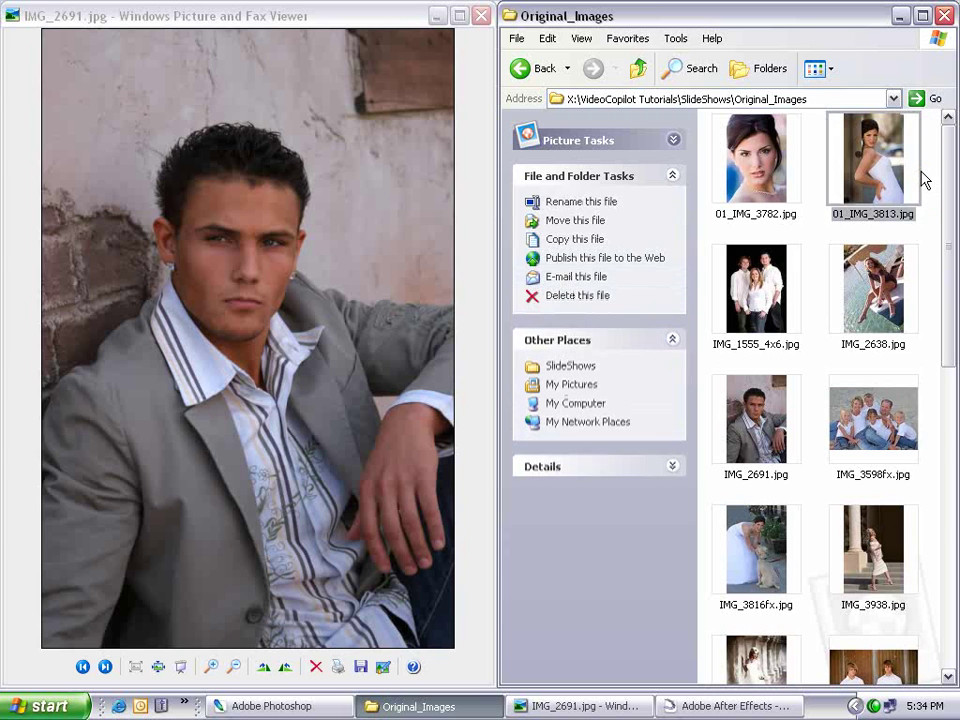
pyautogui.click(788, 168)
pyautogui.click(775, 270)
pyautogui.click(866, 302)
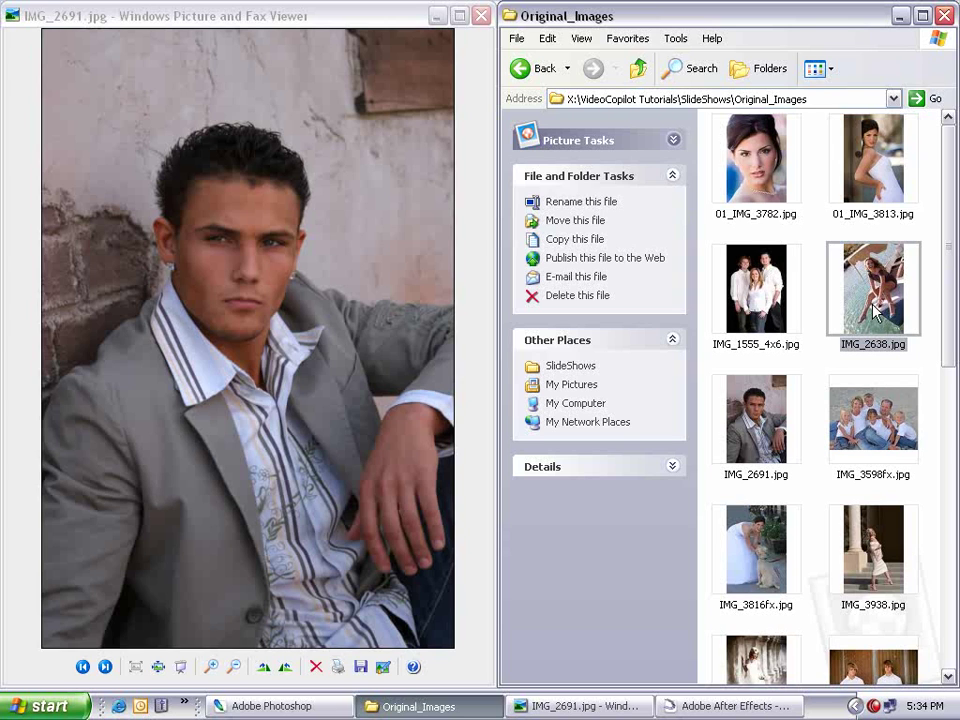
# Step: Switch to Photoshop and open 01_IMG_3782.jpg from the Original_Images folder
pyautogui.hotkey('alt', 'Tab')
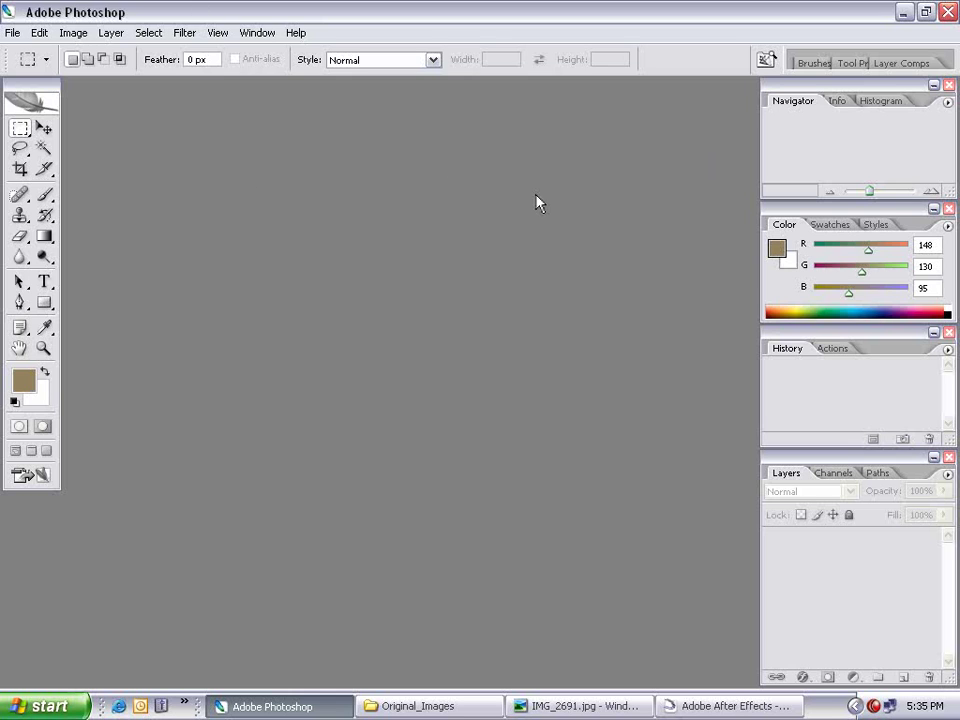
pyautogui.click(482, 708)
pyautogui.moveTo(838, 200); pyautogui.dragTo(318, 305)
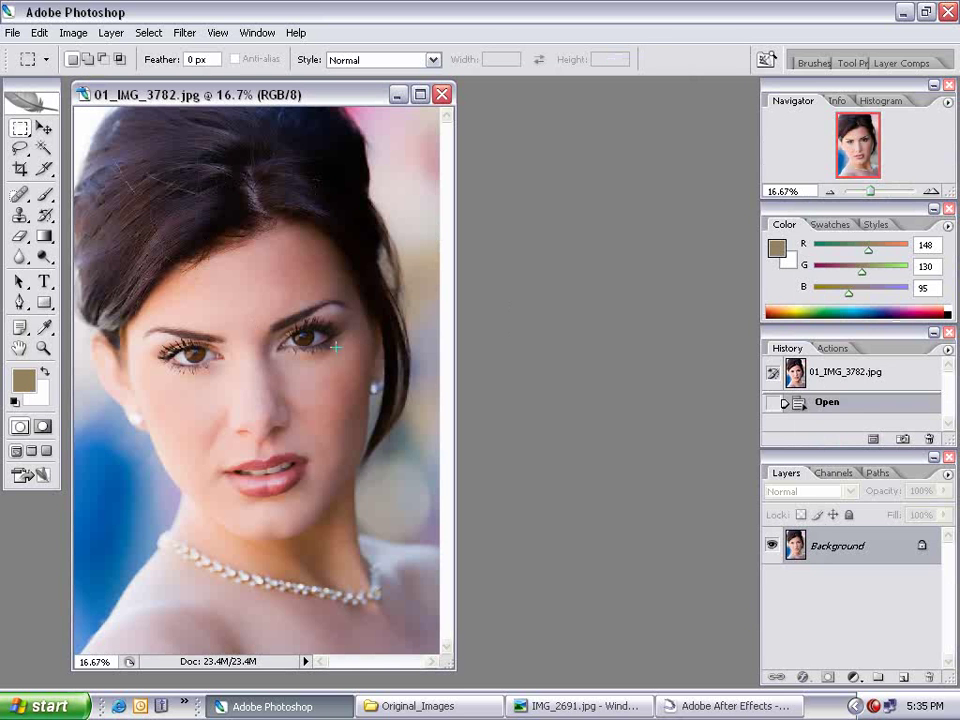
# Step: Detach and enlarge the History/Actions palette, show the actions and expand the Default Actions set
pyautogui.moveTo(810, 347); pyautogui.dragTo(543, 187)
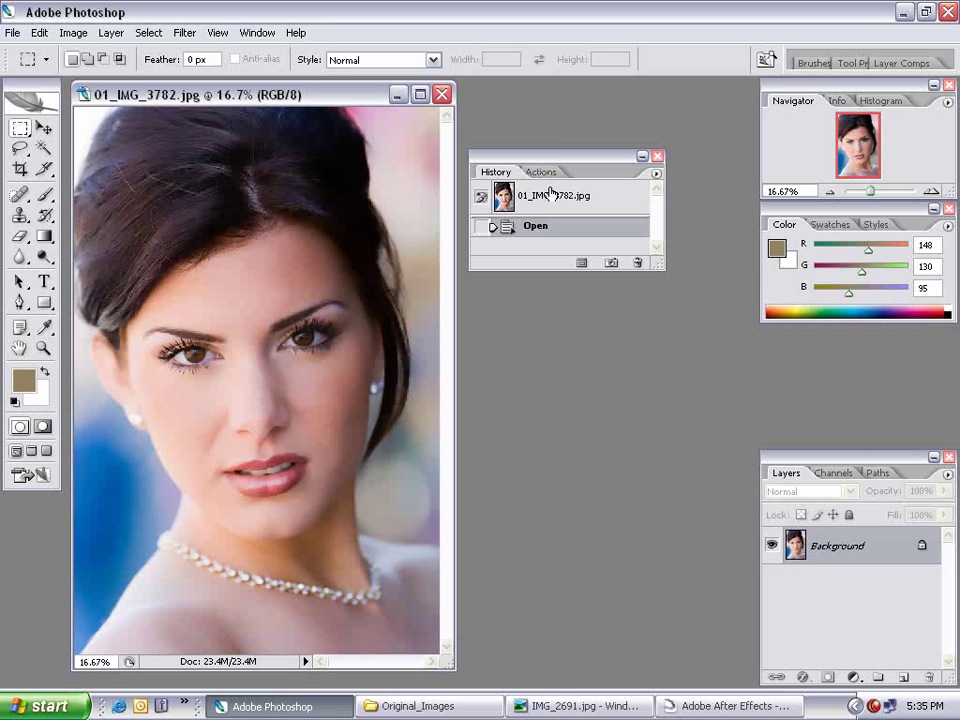
pyautogui.moveTo(660, 266); pyautogui.dragTo(766, 484)
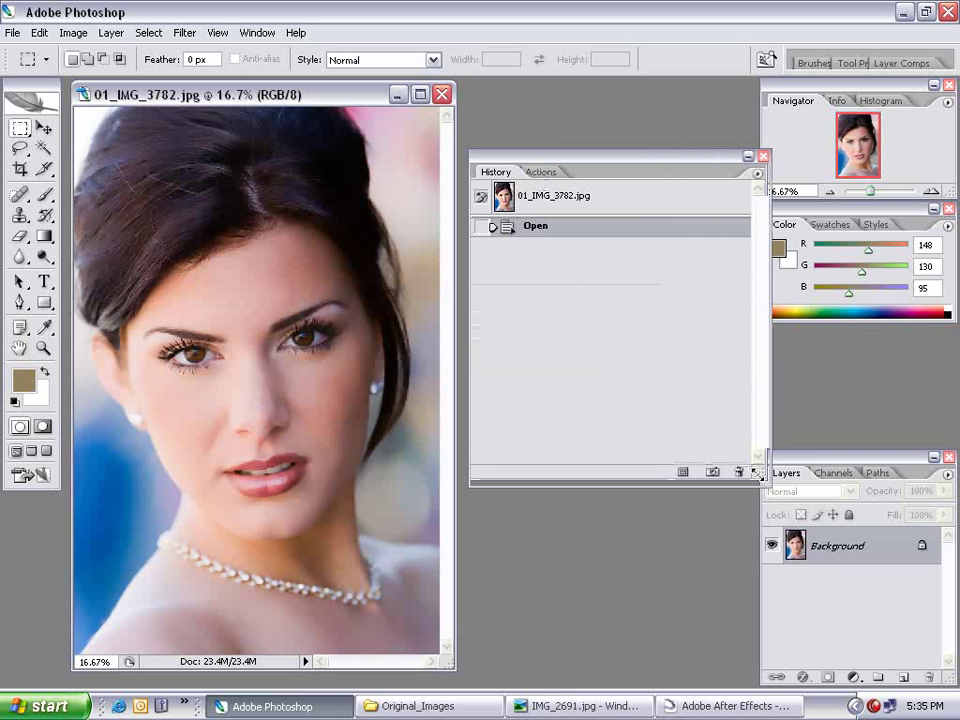
pyautogui.click(541, 172)
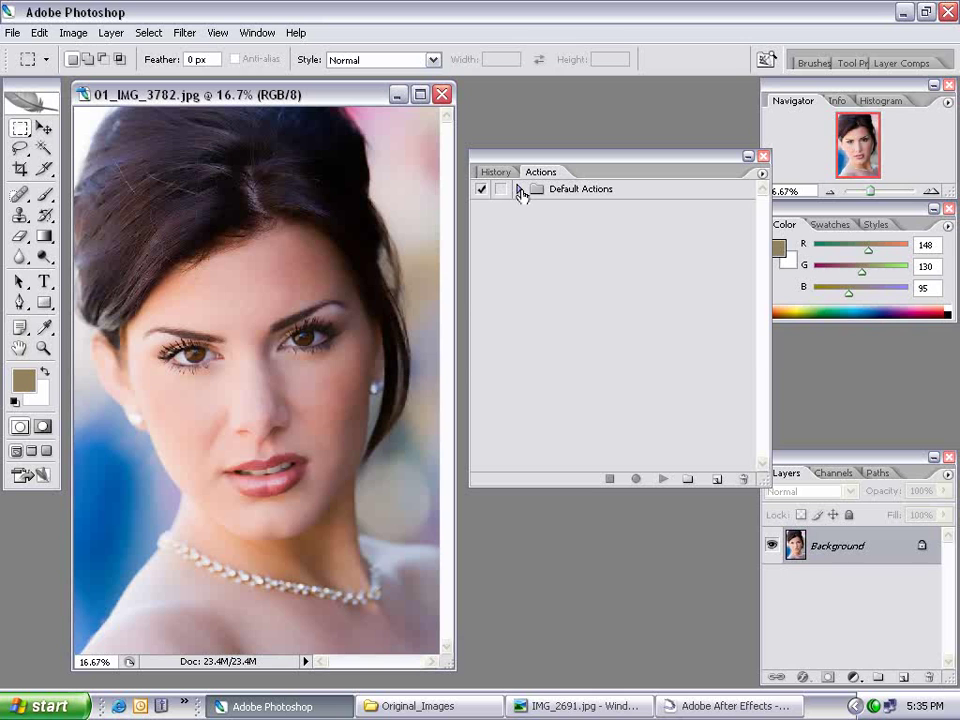
pyautogui.click(519, 189)
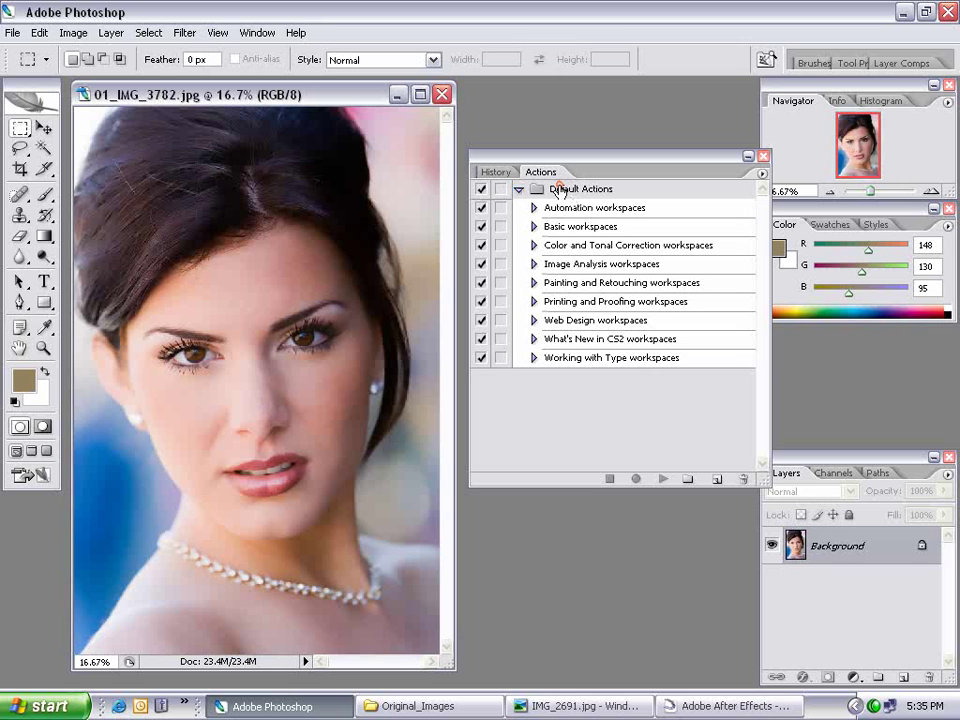
# Step: Create a new action named "Resize to 800x600" in the Default Actions set and start recording it
pyautogui.click(556, 189)
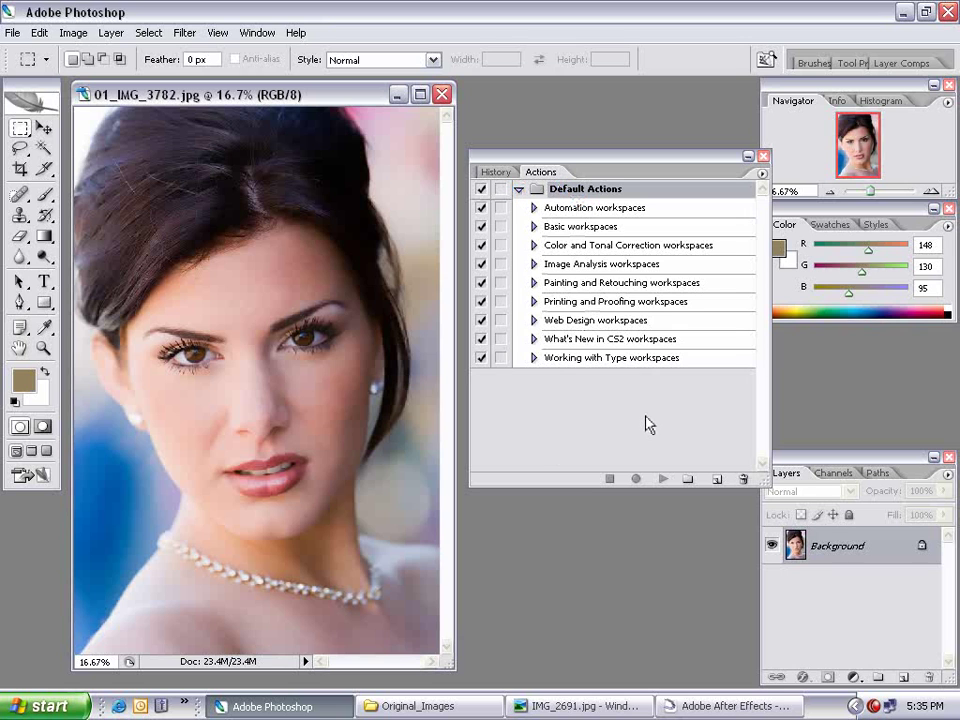
pyautogui.click(717, 480)
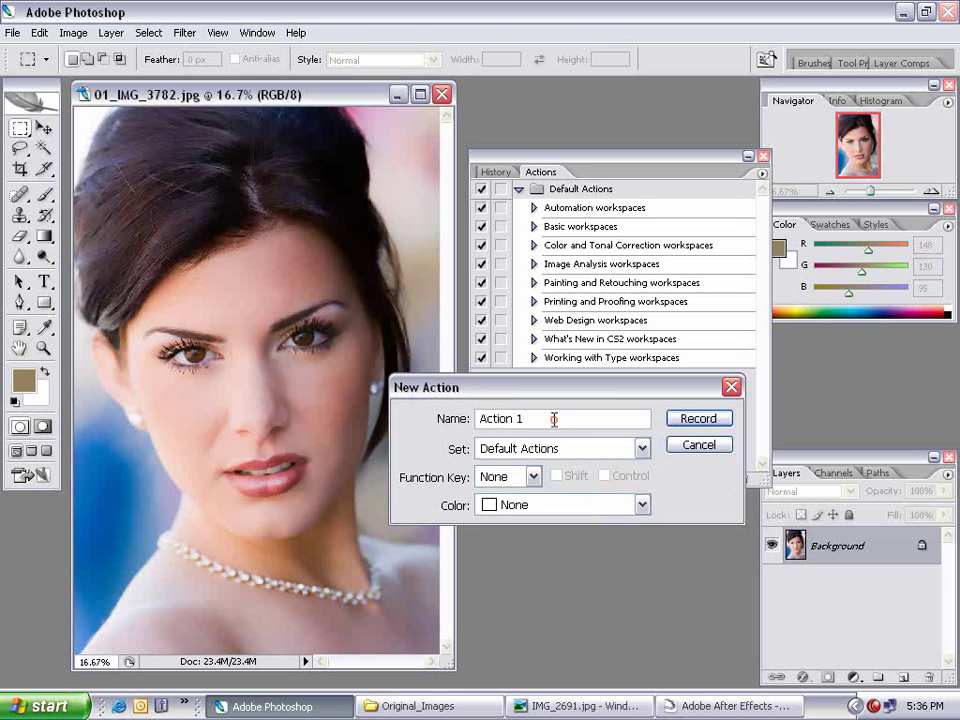
pyautogui.write('Resize to 800x600')
pyautogui.click(688, 421)
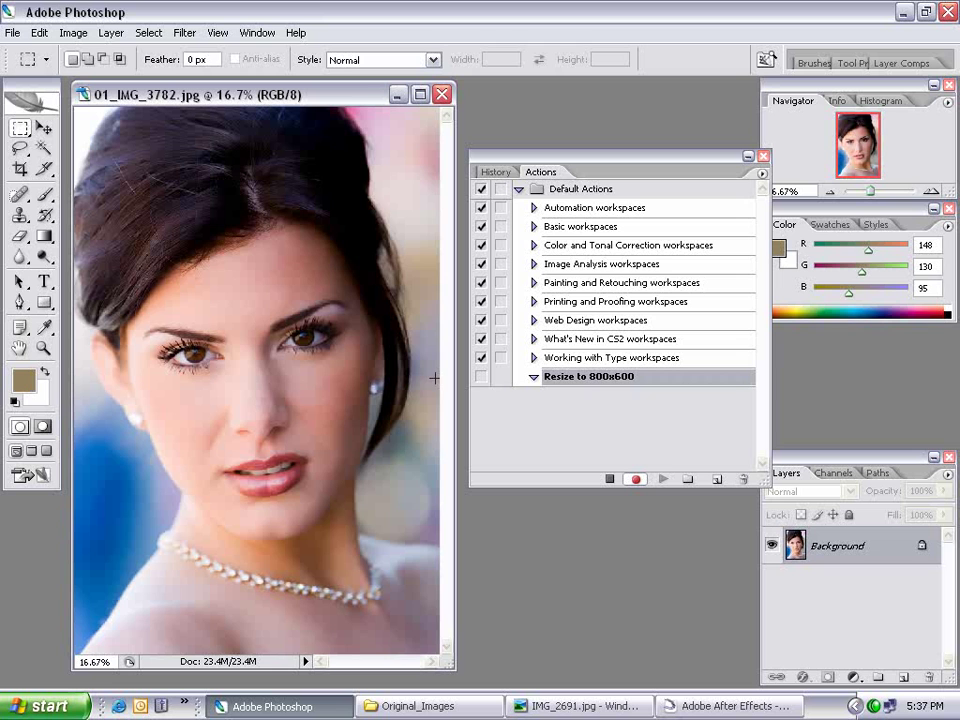
# Step: Record a Fit Image command that constrains the photo within 800 pixels wide and 600 pixels high
pyautogui.click(470, 706)
pyautogui.click(340, 10)
pyautogui.click(15, 34)
pyautogui.moveTo(90, 375)
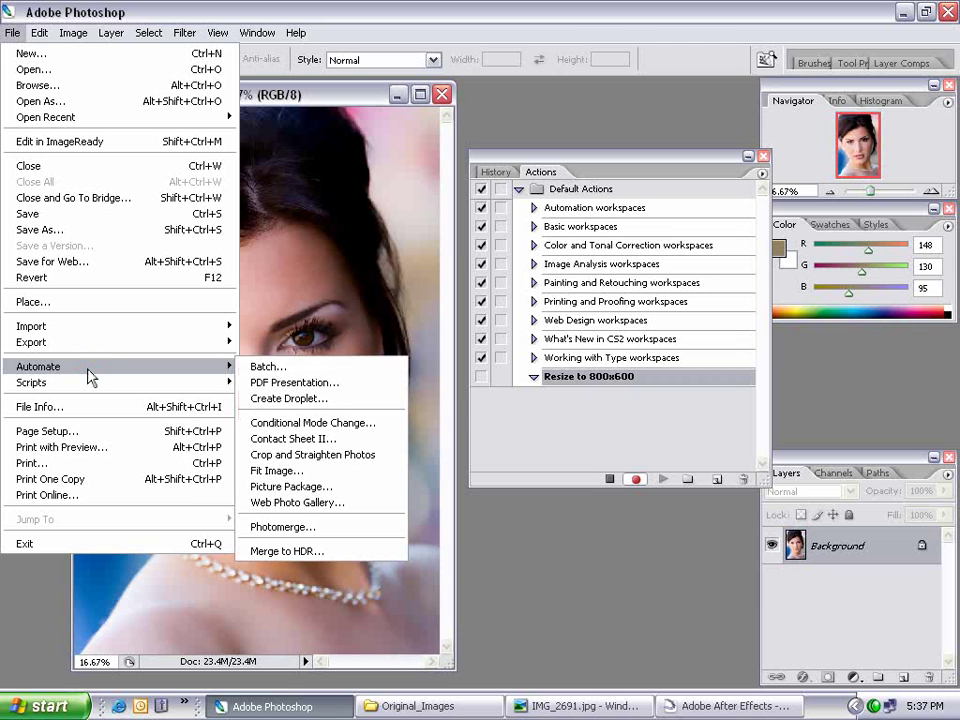
pyautogui.click(300, 470)
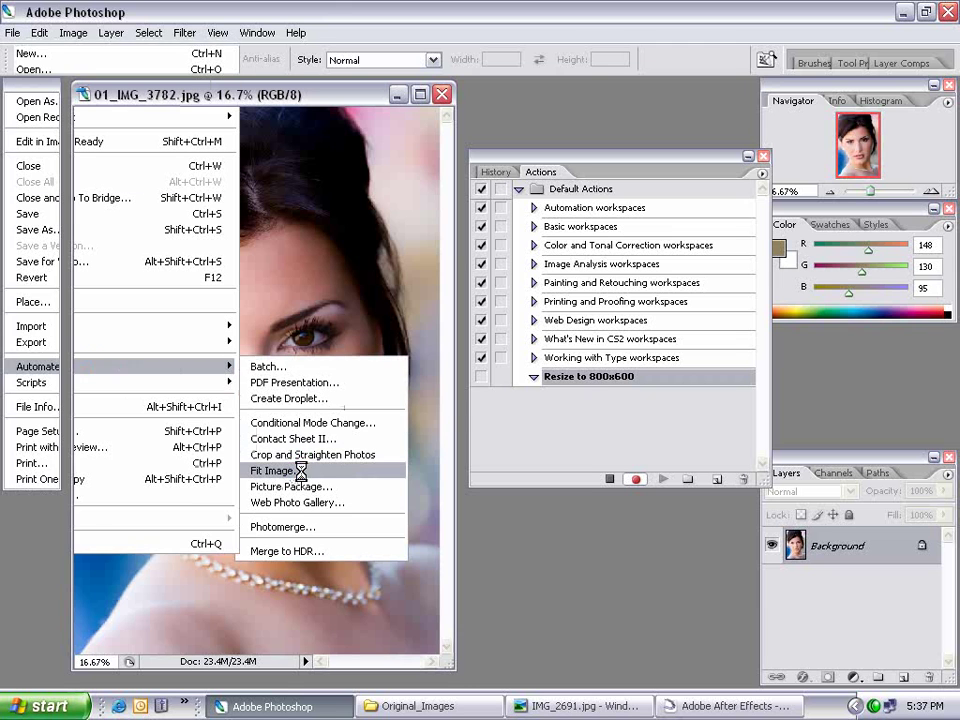
pyautogui.moveTo(465, 282); pyautogui.dragTo(478, 481)
pyautogui.doubleClick(464, 528)
pyautogui.write('800')
pyautogui.press('Tab')
pyautogui.write('600')
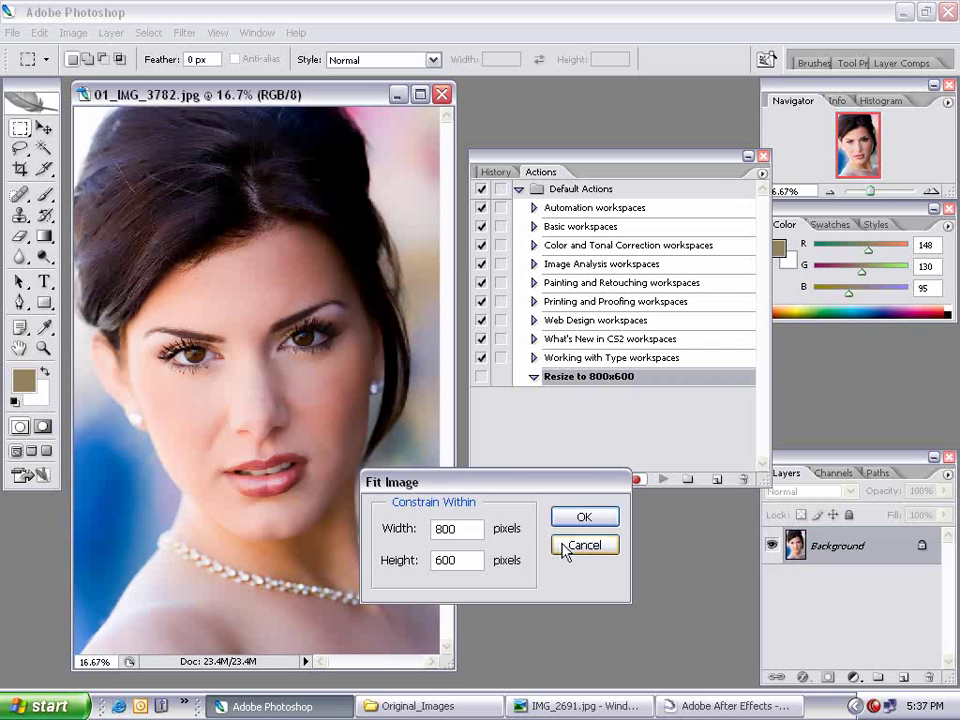
pyautogui.moveTo(464, 482); pyautogui.dragTo(498, 493)
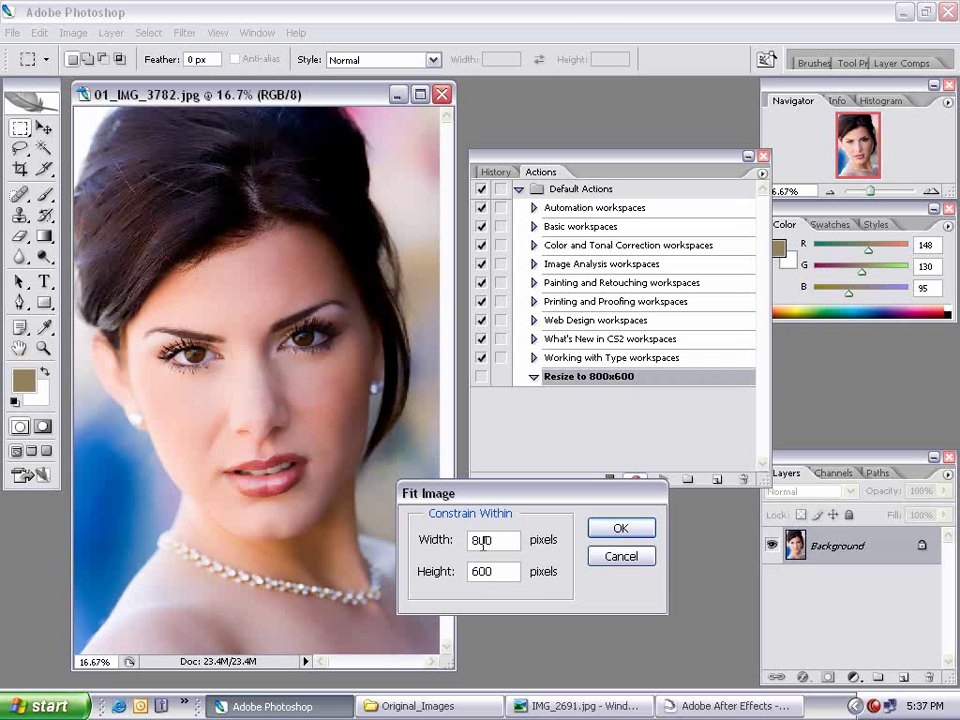
pyautogui.click(443, 581)
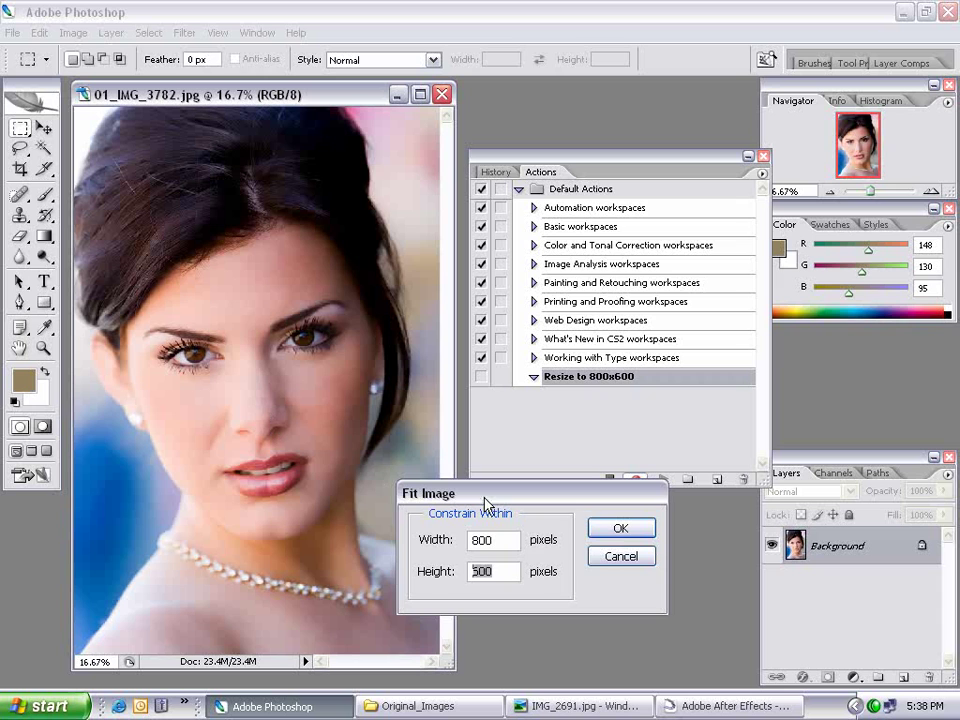
pyautogui.click(618, 530)
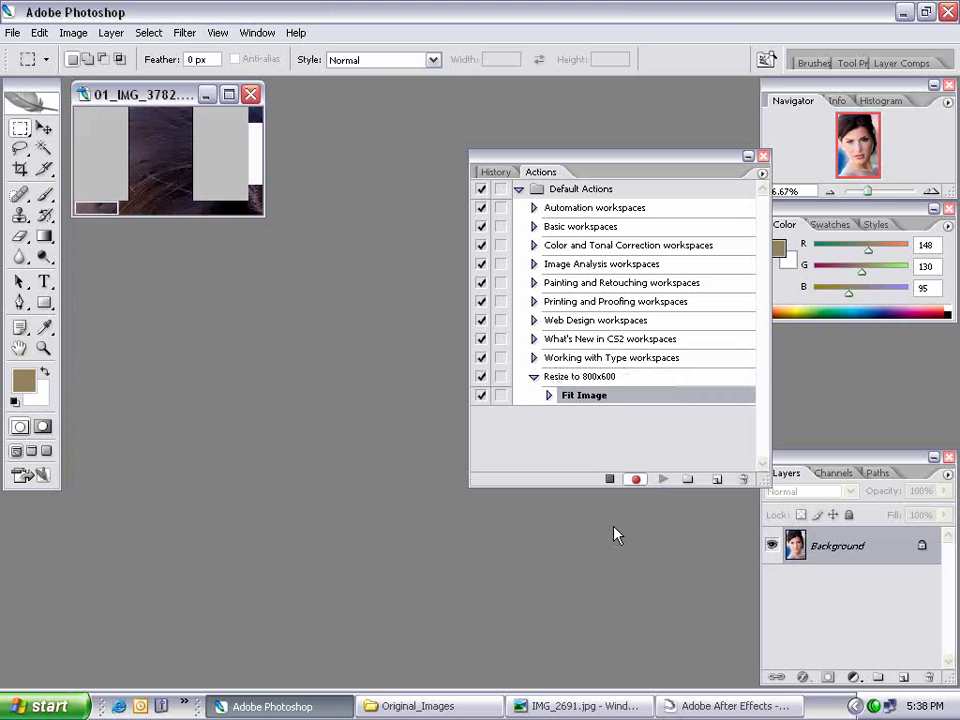
# Step: View the resized photo at 100% in an enlarged document window to check the whole image
pyautogui.moveTo(258, 214); pyautogui.dragTo(414, 422)
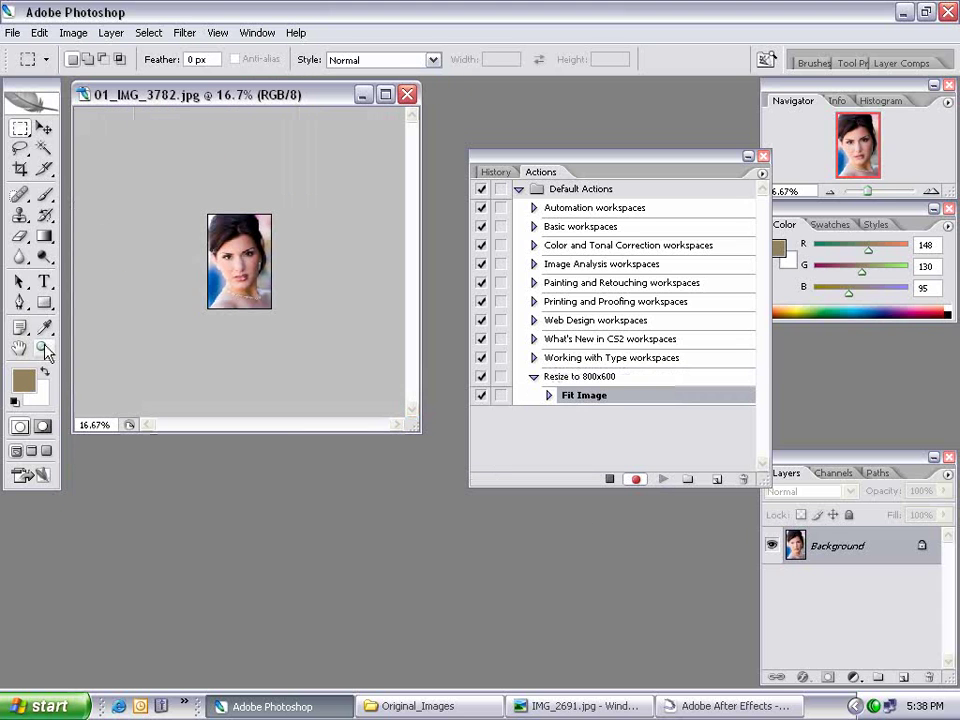
pyautogui.click(43, 348)
pyautogui.click(268, 249)
pyautogui.rightClick(236, 270)
pyautogui.click(253, 291)
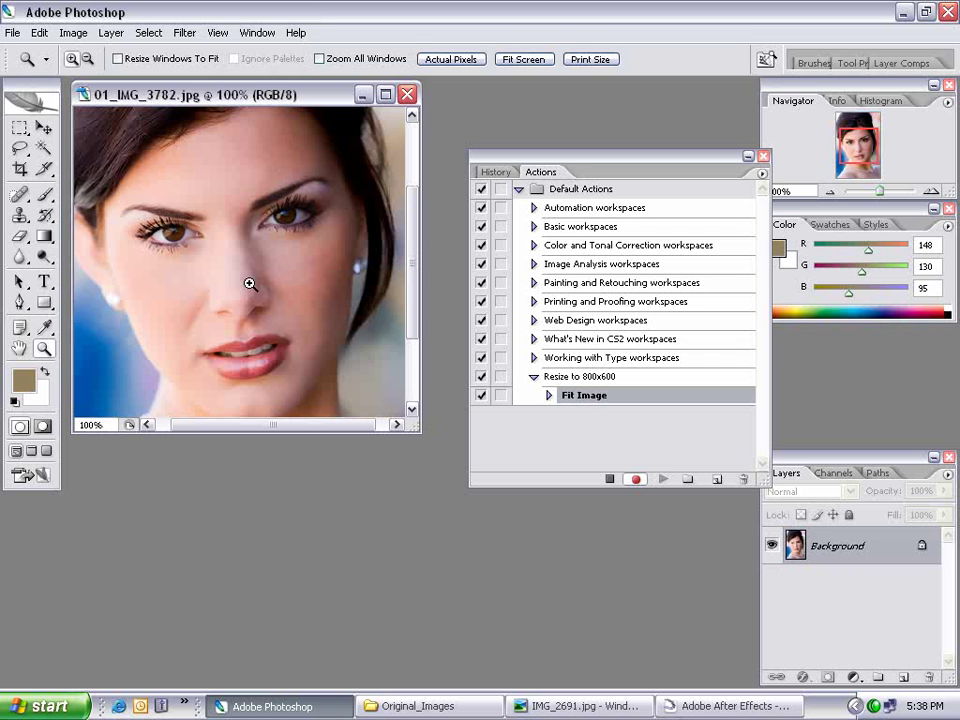
pyautogui.moveTo(420, 497); pyautogui.dragTo(610, 688)
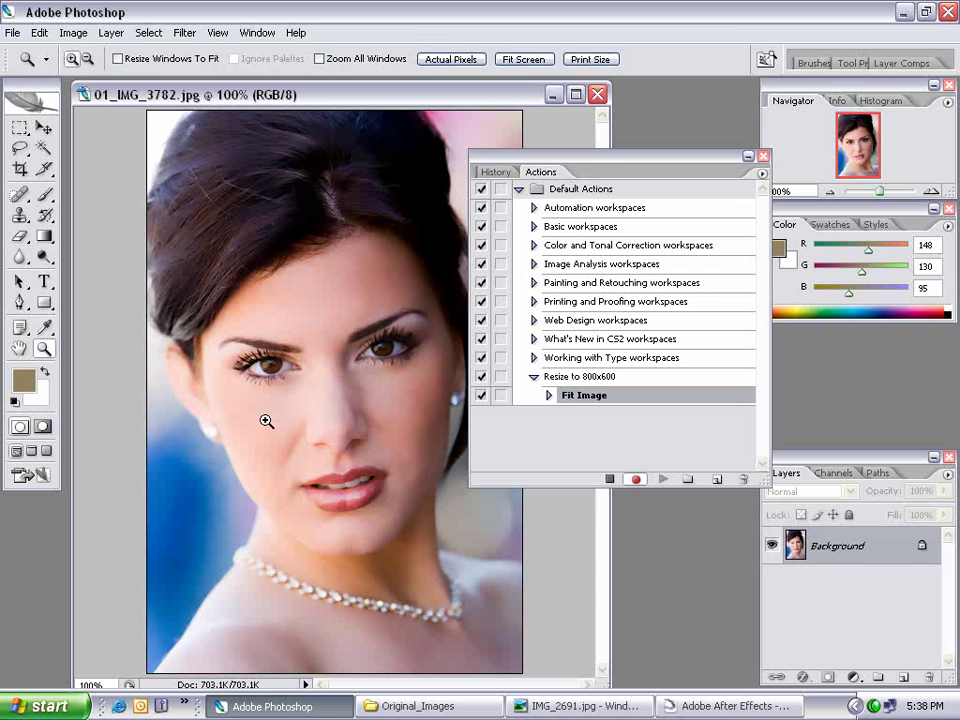
# Step: Stop recording the action and close 01_IMG_3782.jpg without saving changes
pyautogui.click(43, 128)
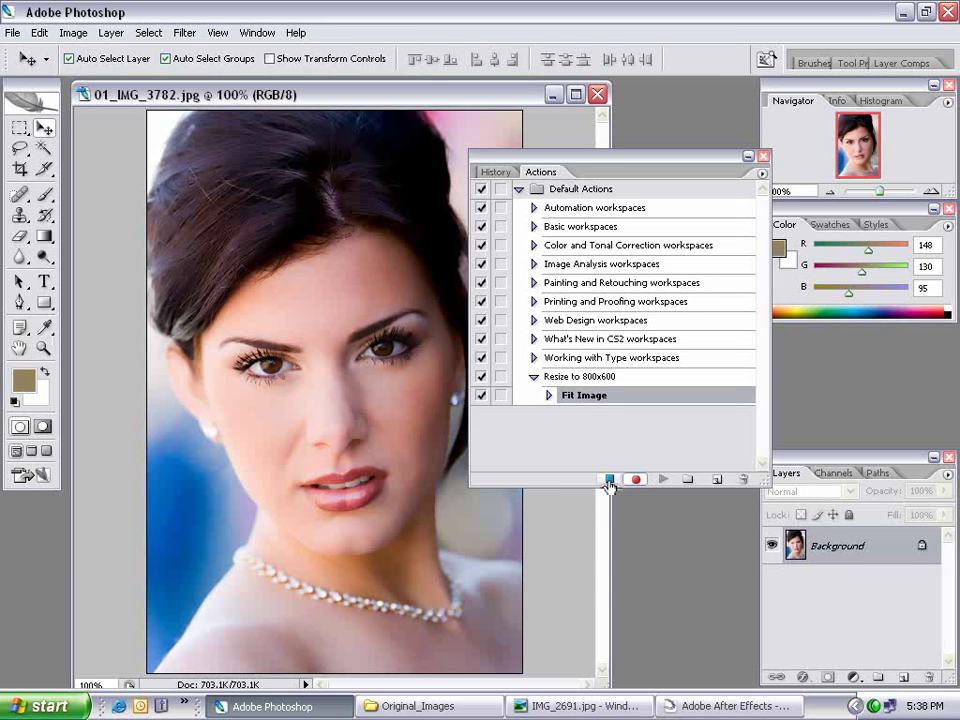
pyautogui.click(609, 479)
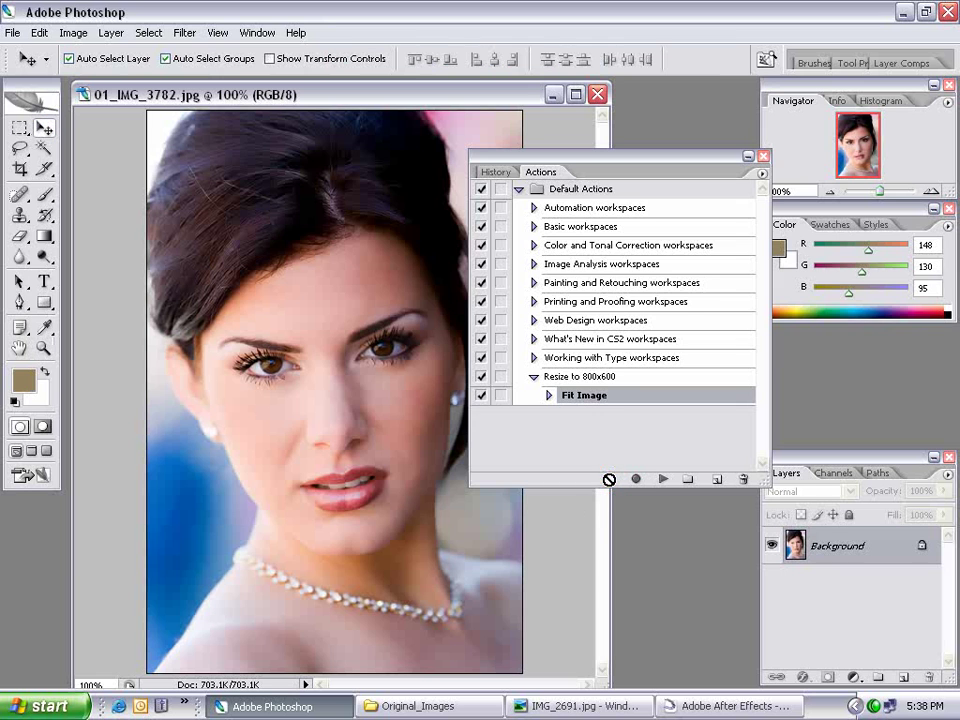
pyautogui.click(597, 94)
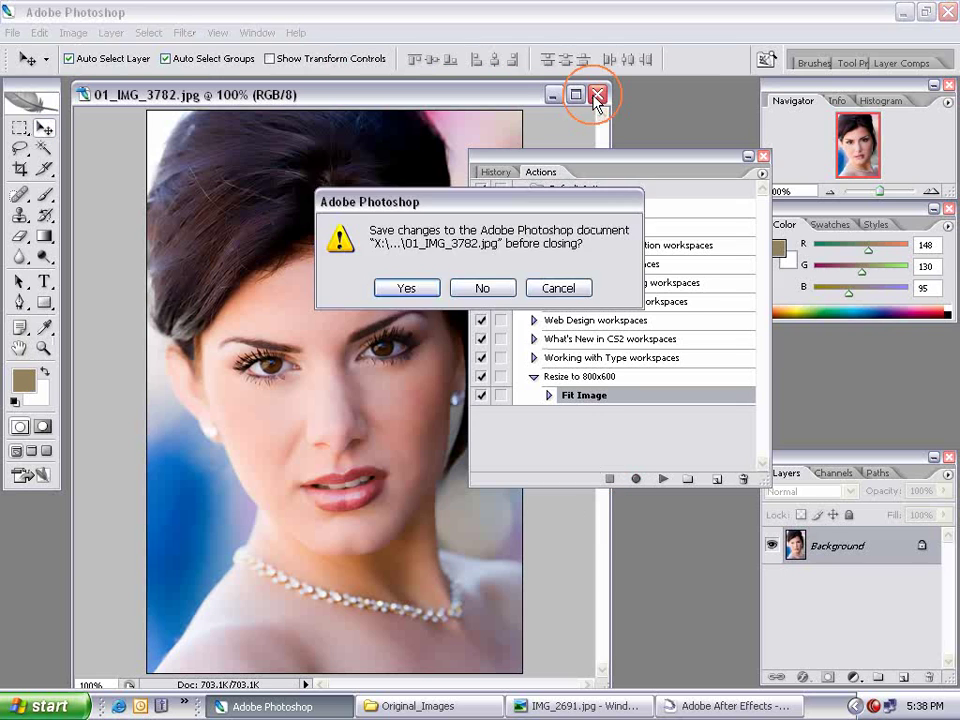
pyautogui.click(482, 289)
# Step: Select the Resize to 800x600 action and open the Batch dialog, moving it so both it and the actions list can be compared
pyautogui.click(567, 379)
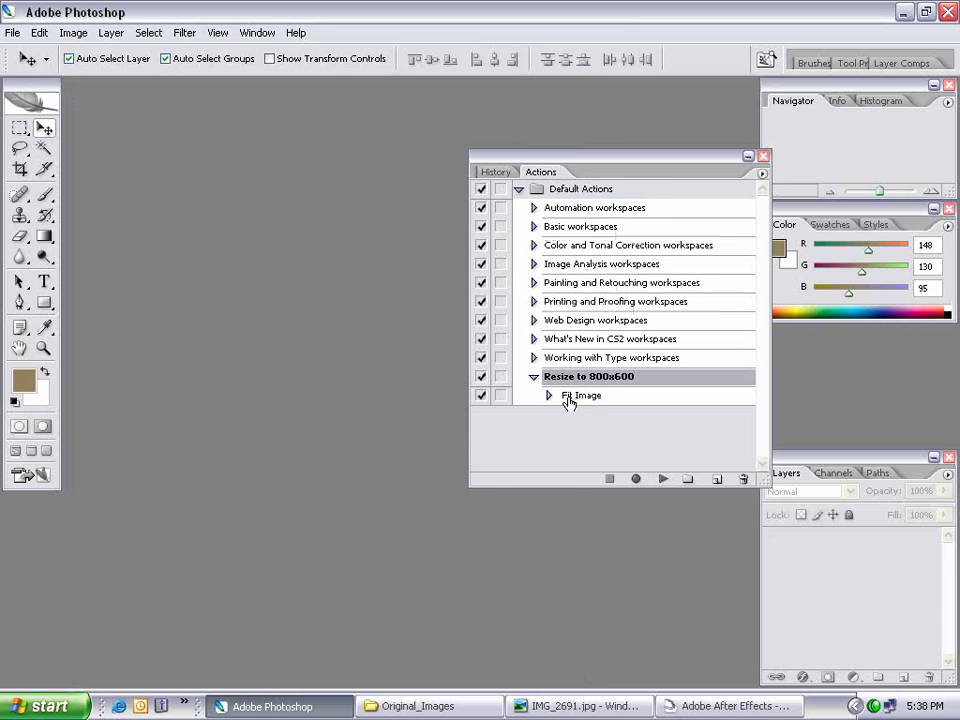
pyautogui.click(12, 32)
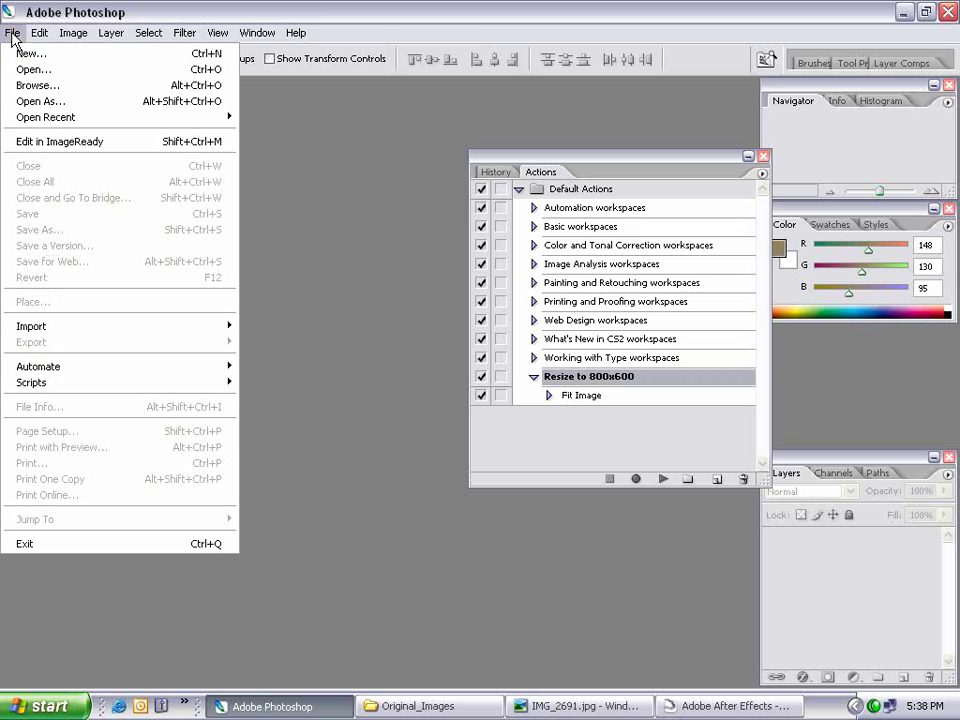
pyautogui.moveTo(50, 368)
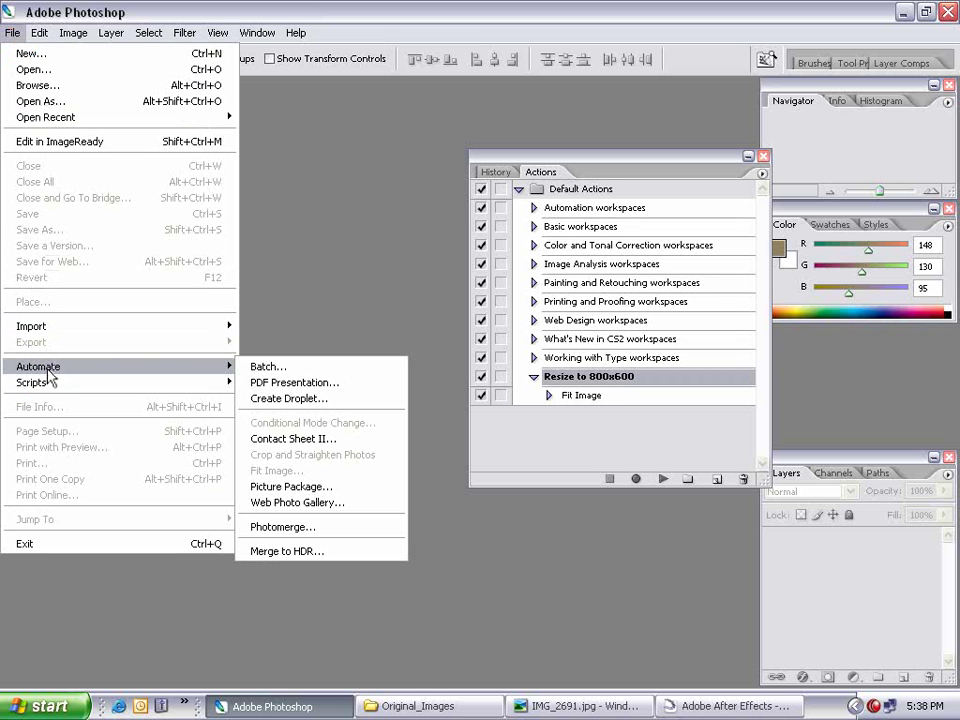
pyautogui.click(264, 367)
pyautogui.moveTo(577, 299); pyautogui.dragTo(252, 61)
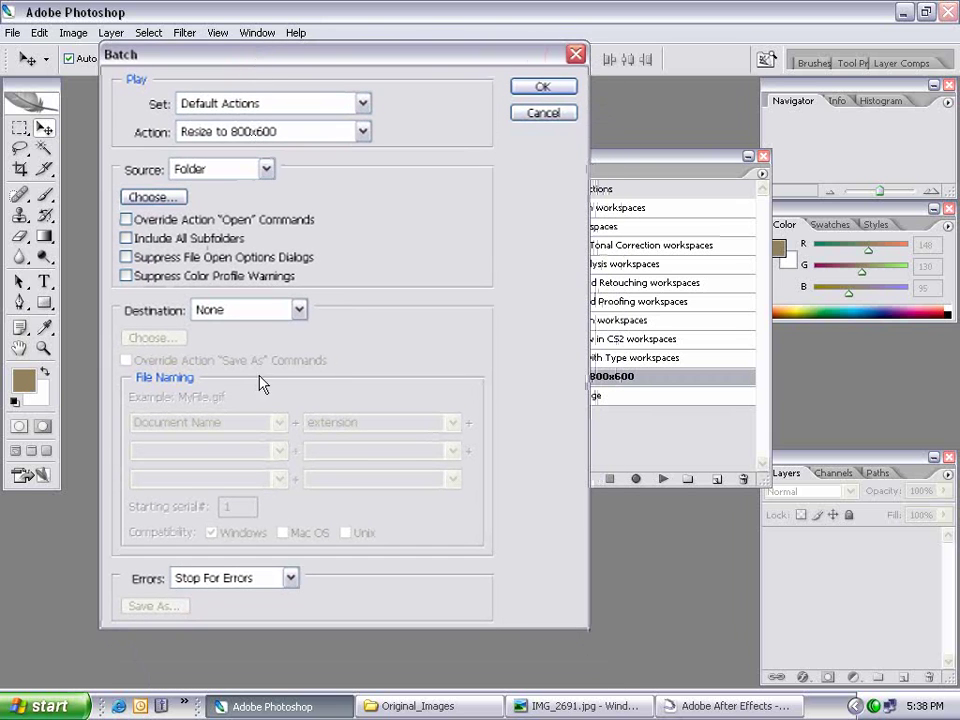
pyautogui.moveTo(332, 58); pyautogui.dragTo(146, 78)
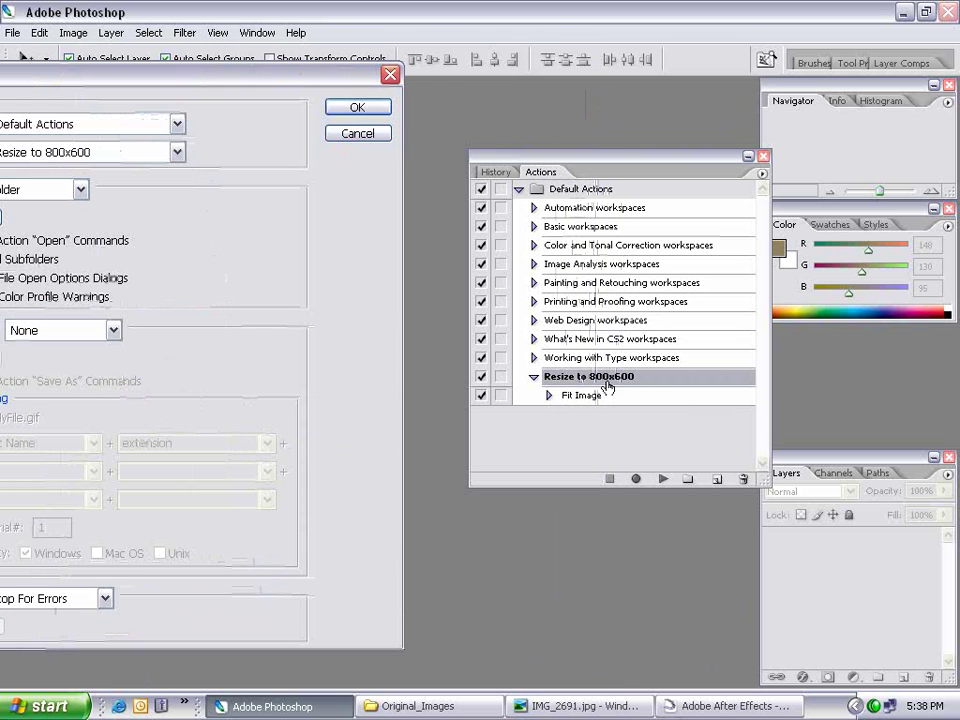
pyautogui.moveTo(210, 85); pyautogui.dragTo(442, 68)
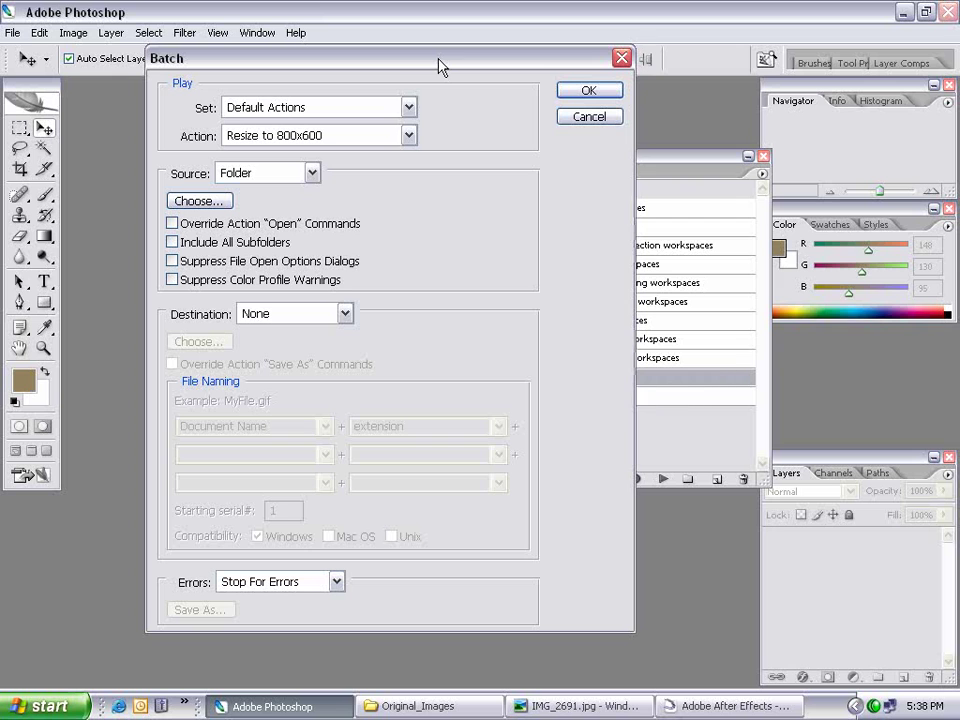
# Step: Choose the Default Actions set and the Resize to 800x600 action for the batch to play
pyautogui.click(226, 104)
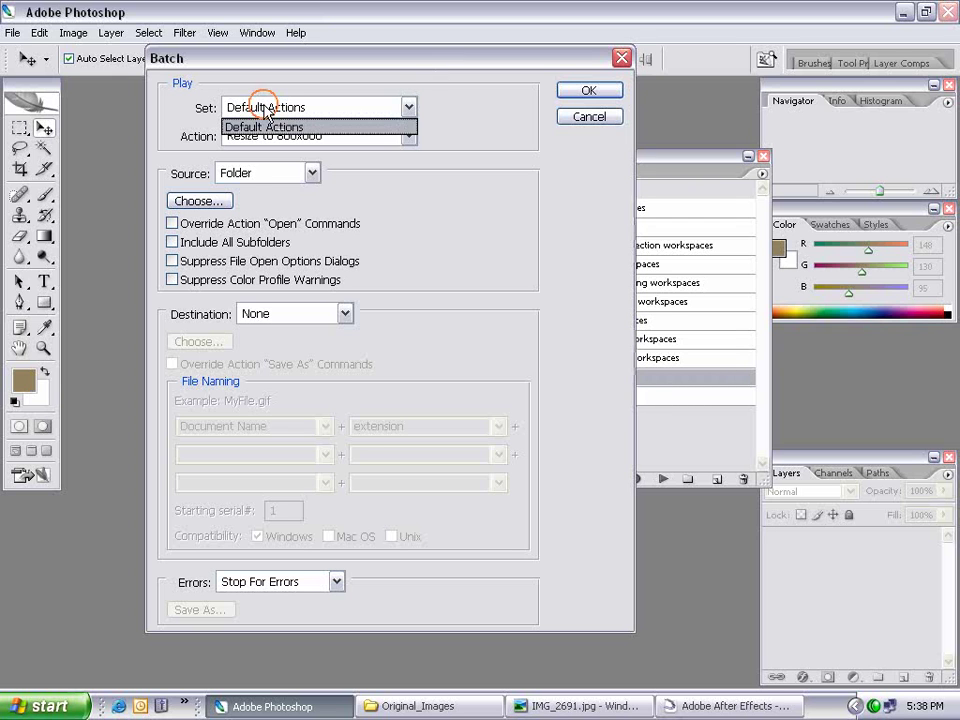
pyautogui.click(238, 125)
pyautogui.moveTo(402, 62); pyautogui.dragTo(241, 81)
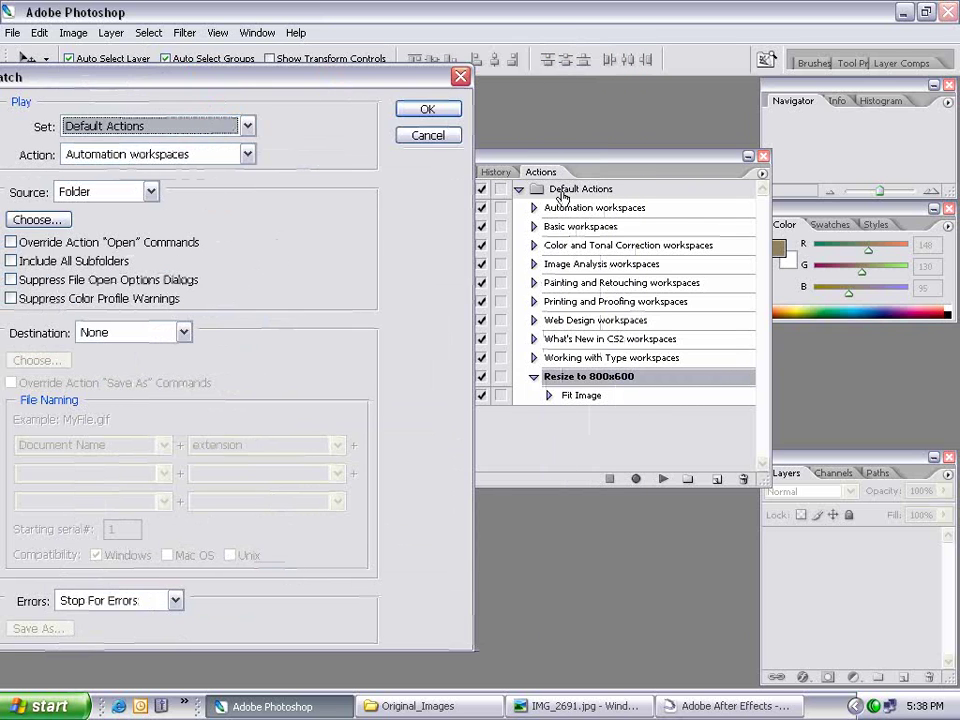
pyautogui.moveTo(323, 80); pyautogui.dragTo(404, 81)
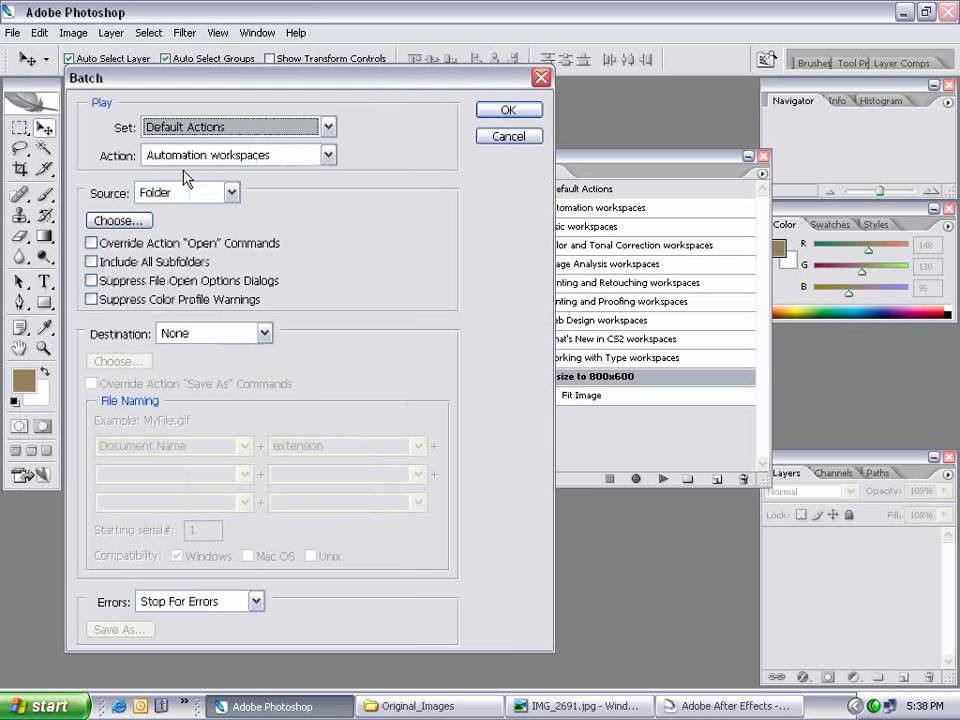
pyautogui.click(170, 163)
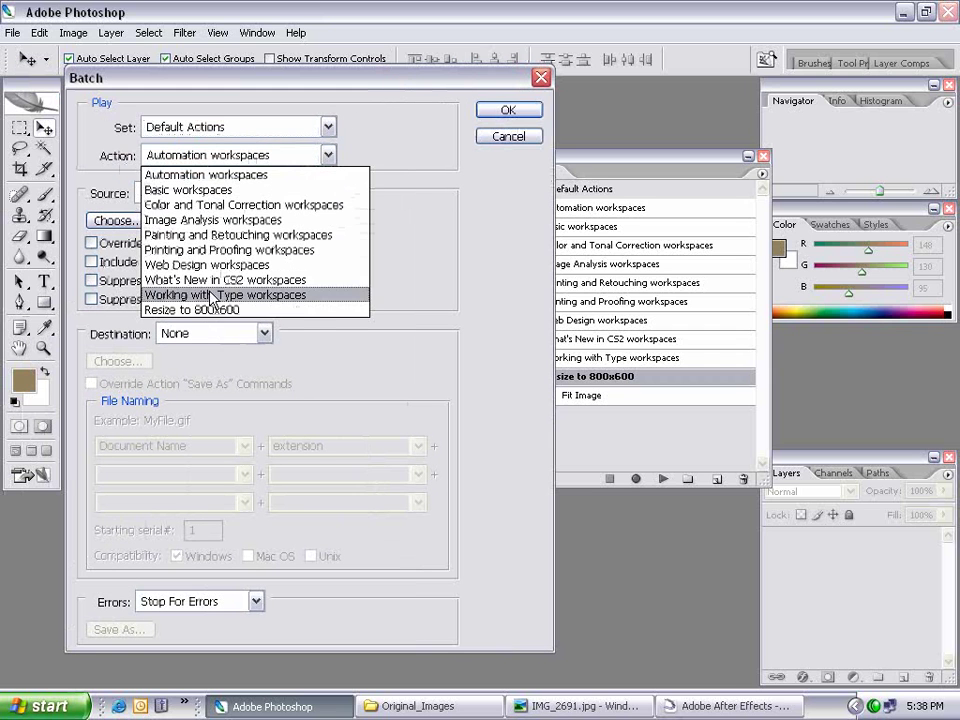
pyautogui.click(249, 314)
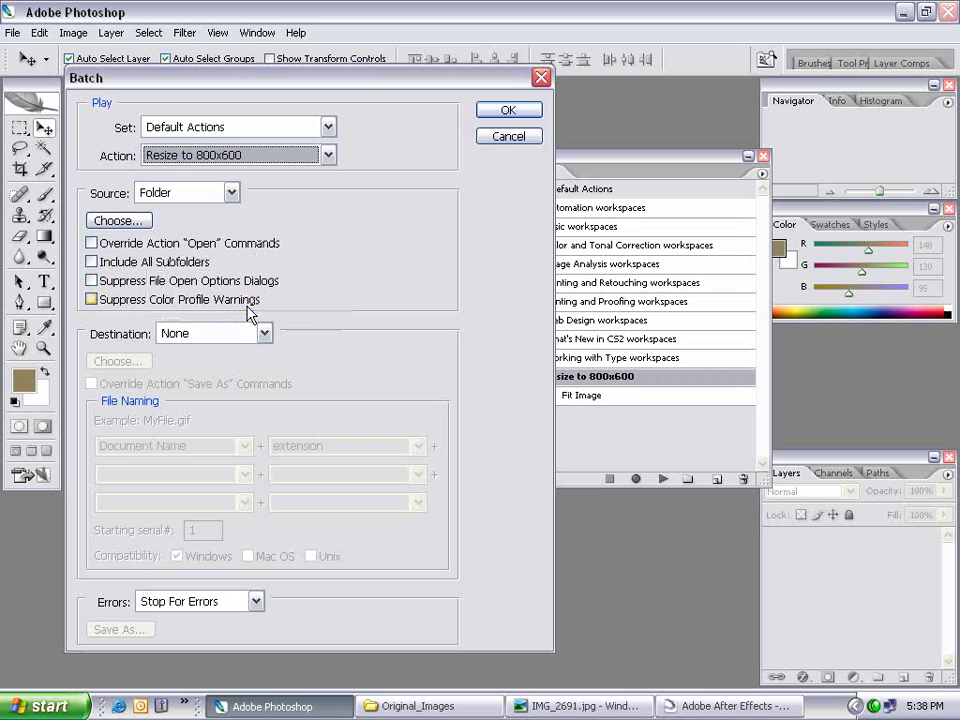
# Step: Set the batch source to a folder and choose Original_Images inside SlideShows
pyautogui.click(164, 196)
pyautogui.click(163, 210)
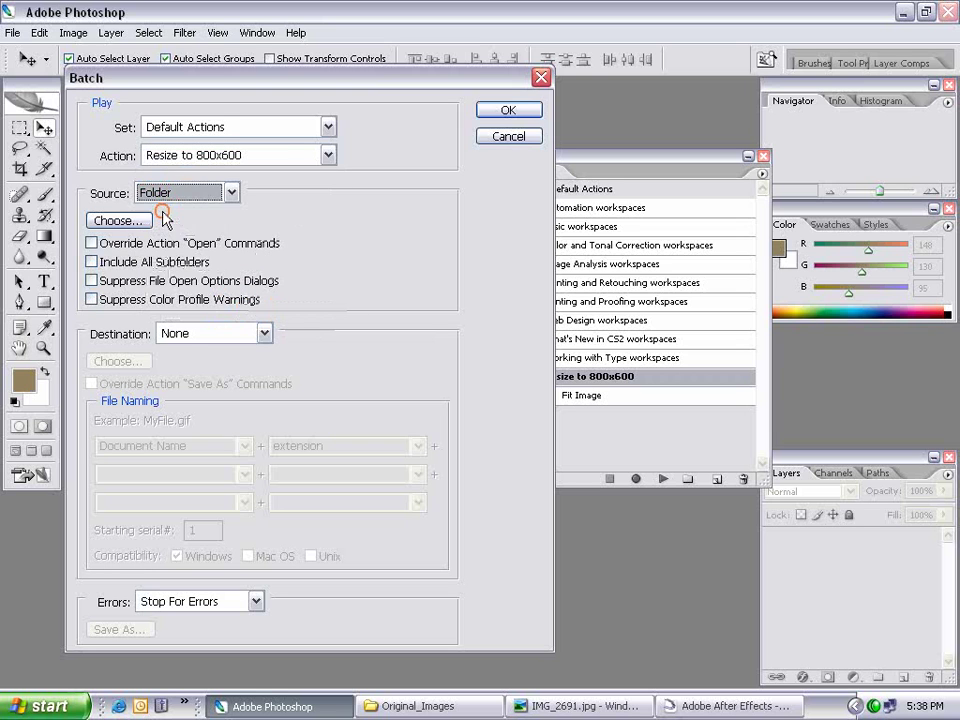
pyautogui.click(125, 221)
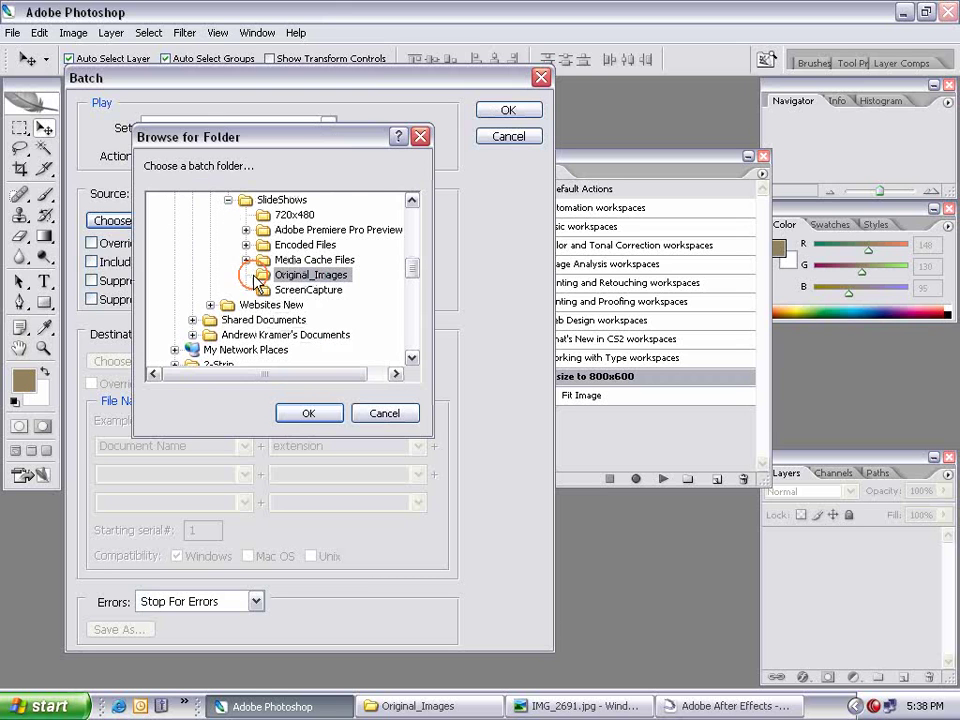
pyautogui.click(308, 422)
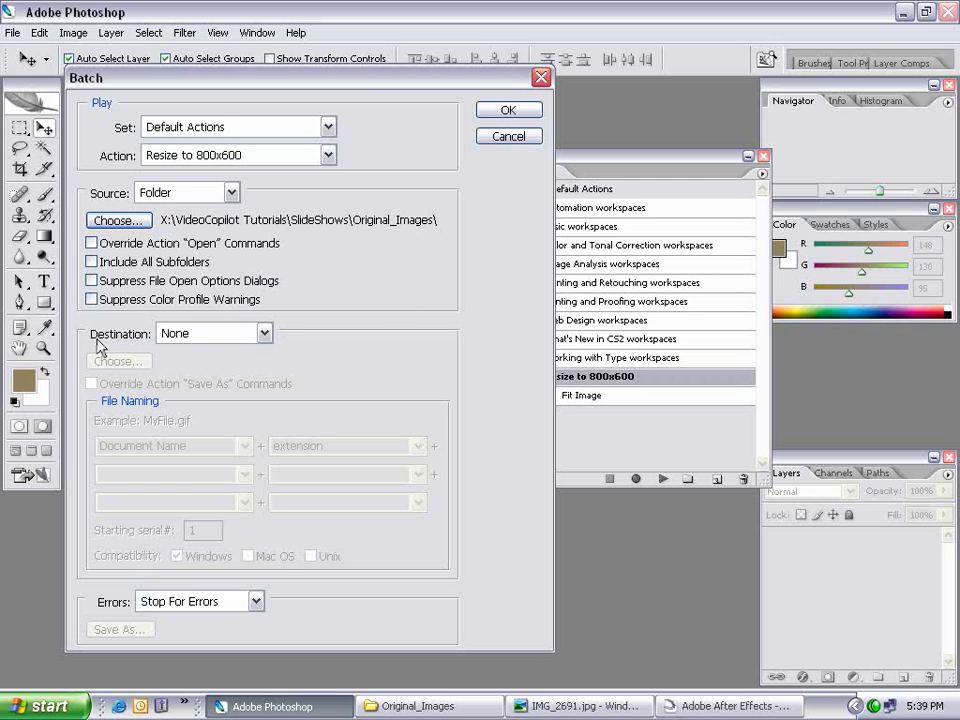
# Step: Set the batch destination to the 800x600 folder inside SlideShows and run the batch
pyautogui.click(188, 336)
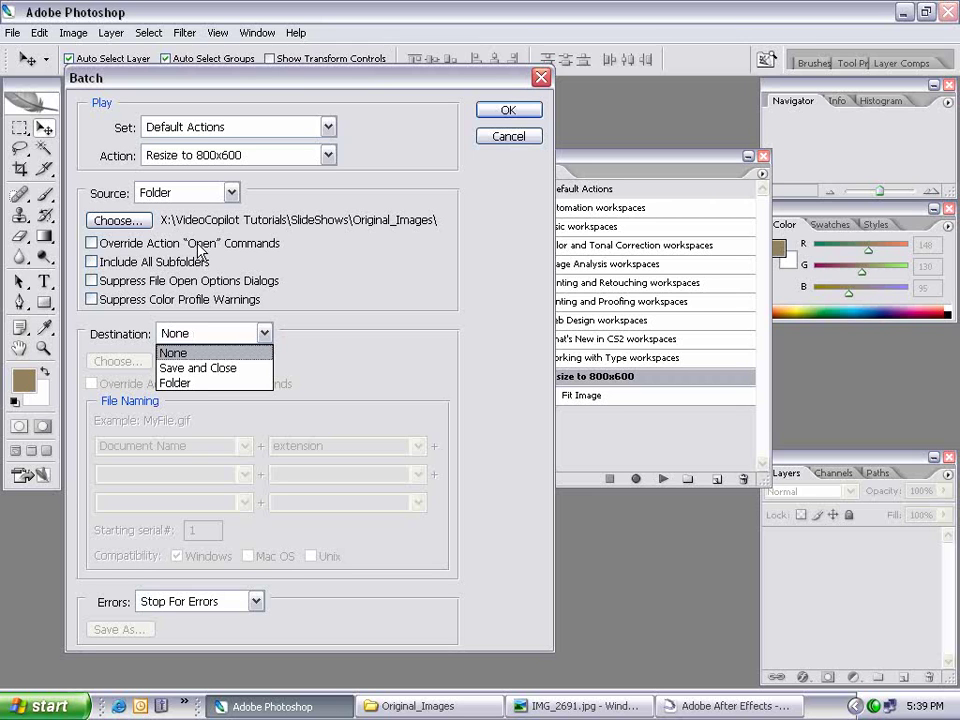
pyautogui.click(176, 384)
pyautogui.click(100, 362)
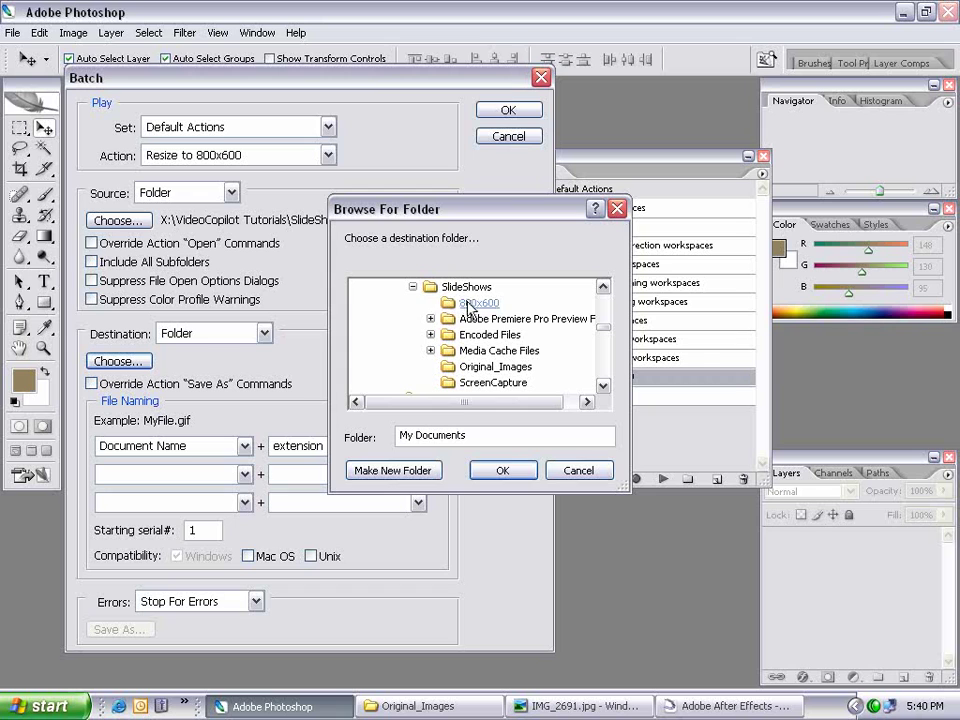
pyautogui.click(479, 303)
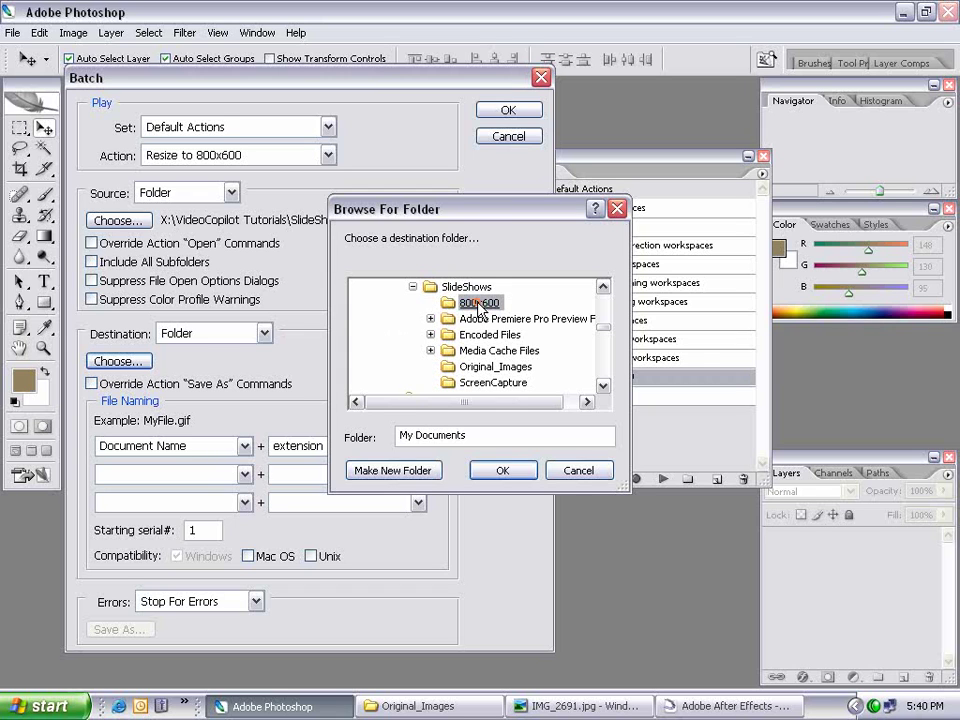
pyautogui.click(500, 472)
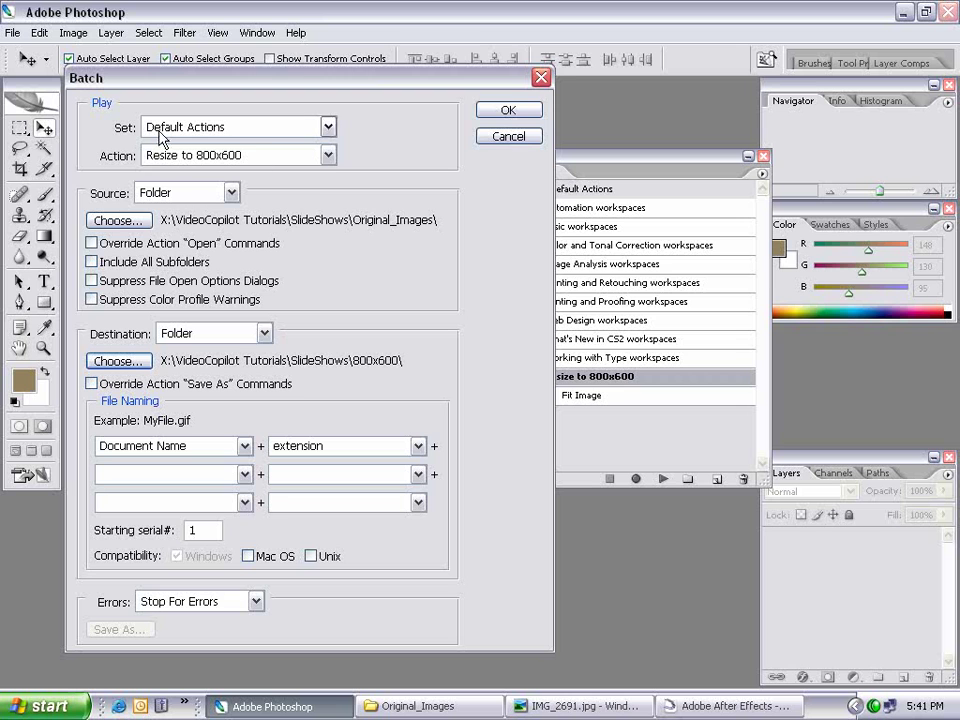
pyautogui.click(508, 112)
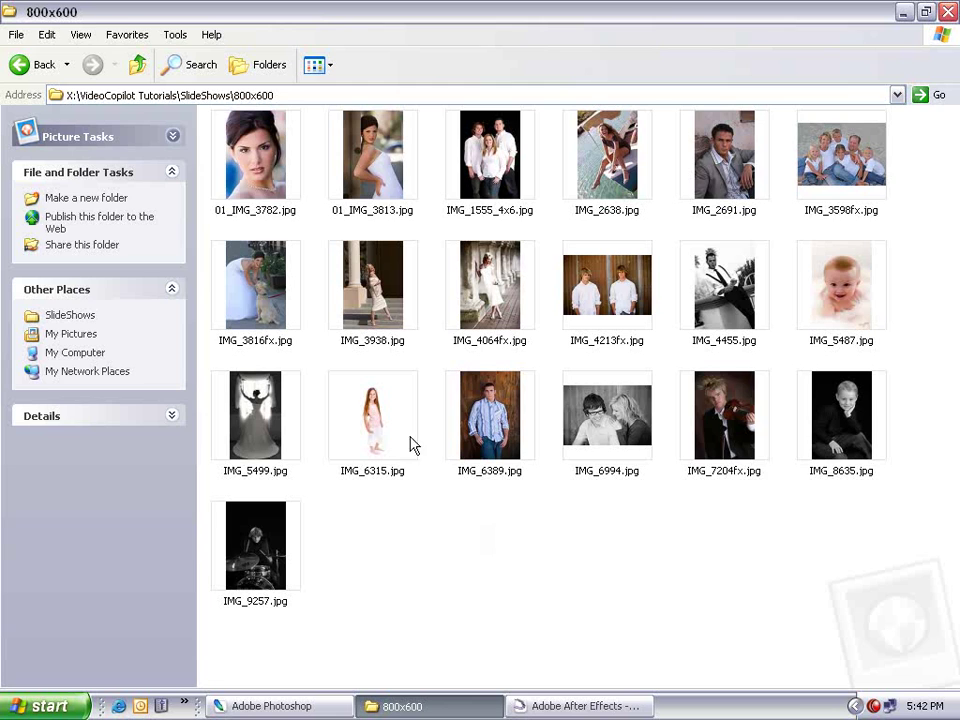
# Step: Look through the resized photos in the 800x600 folder from 01_IMG_3782.jpg to IMG_3598fx.jpg and close the viewer
pyautogui.doubleClick(256, 155)
pyautogui.press('Right')
pyautogui.press('Right')
pyautogui.press('Right')
pyautogui.press('Right')
pyautogui.press('Right')
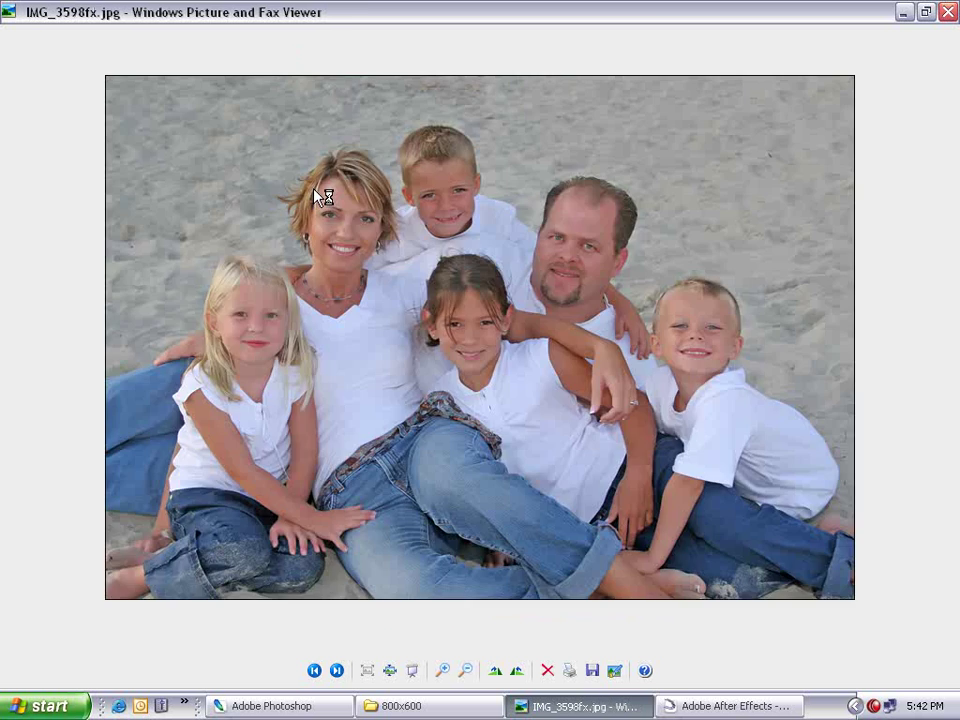
pyautogui.click(947, 12)
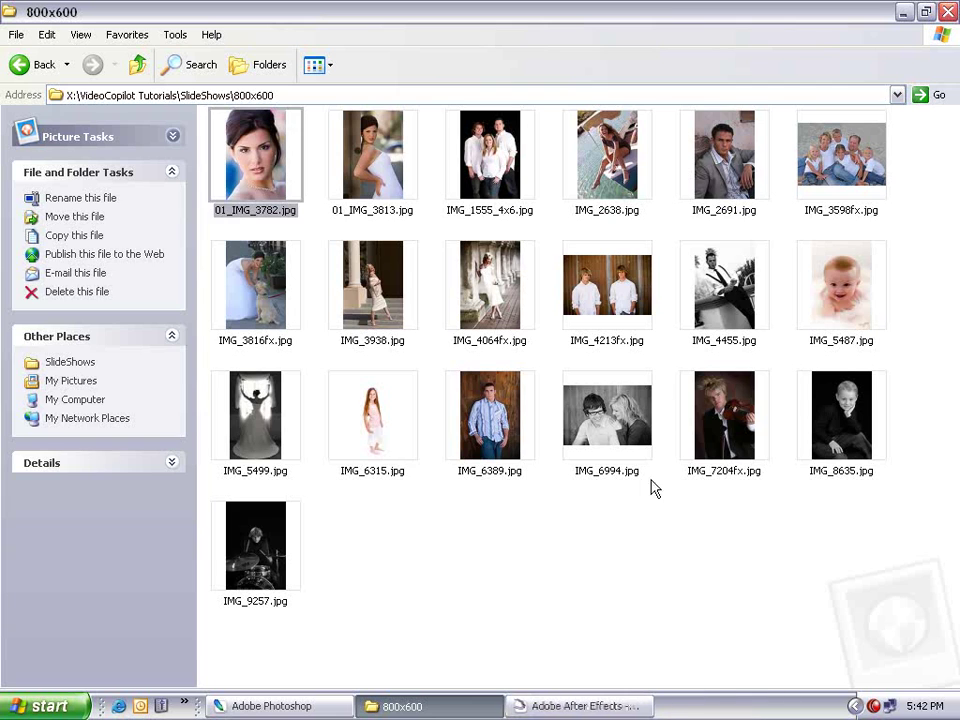
# Step: Go up to the SlideShows folder and import its 800x600 folder into the After Effects project
pyautogui.click(424, 450)
pyautogui.press('BackSpace')
pyautogui.doubleClick(566, 17)
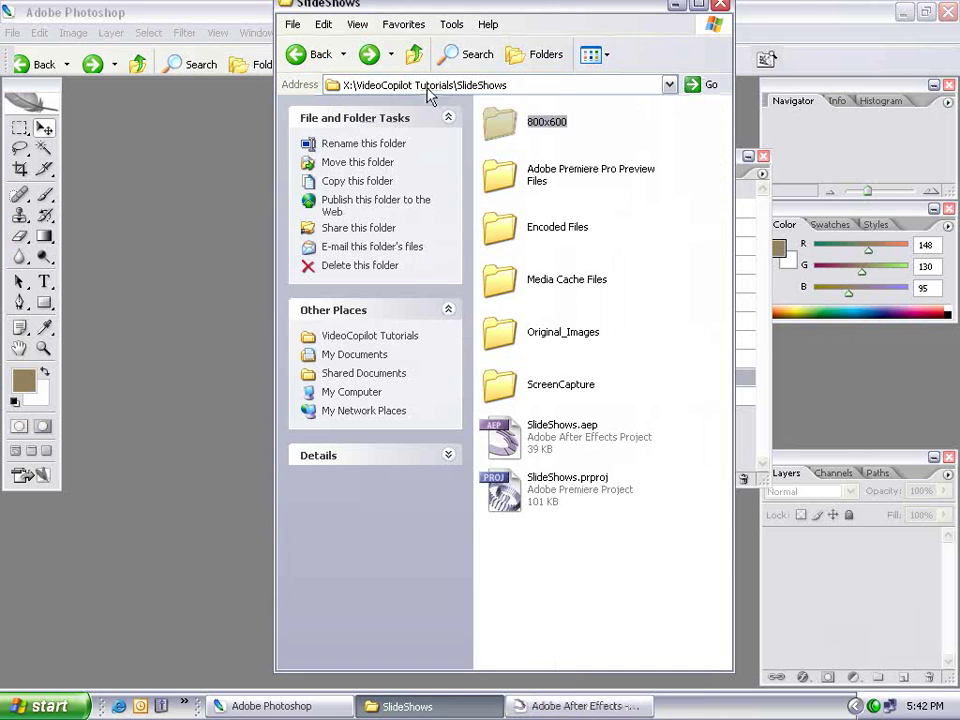
pyautogui.click(572, 701)
pyautogui.click(470, 703)
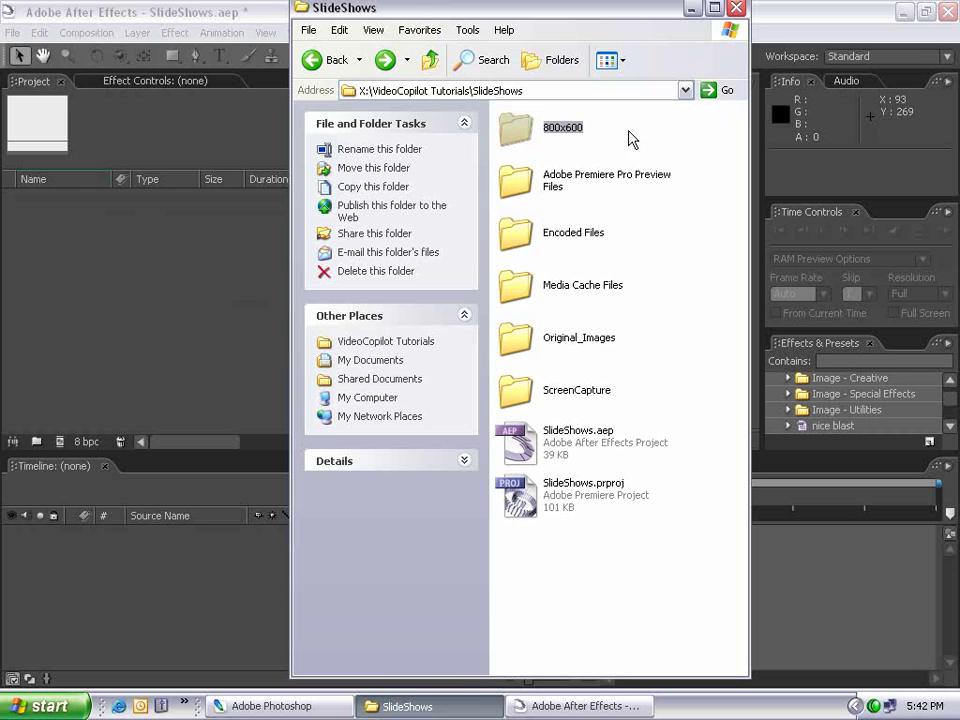
pyautogui.moveTo(512, 126); pyautogui.dragTo(109, 279)
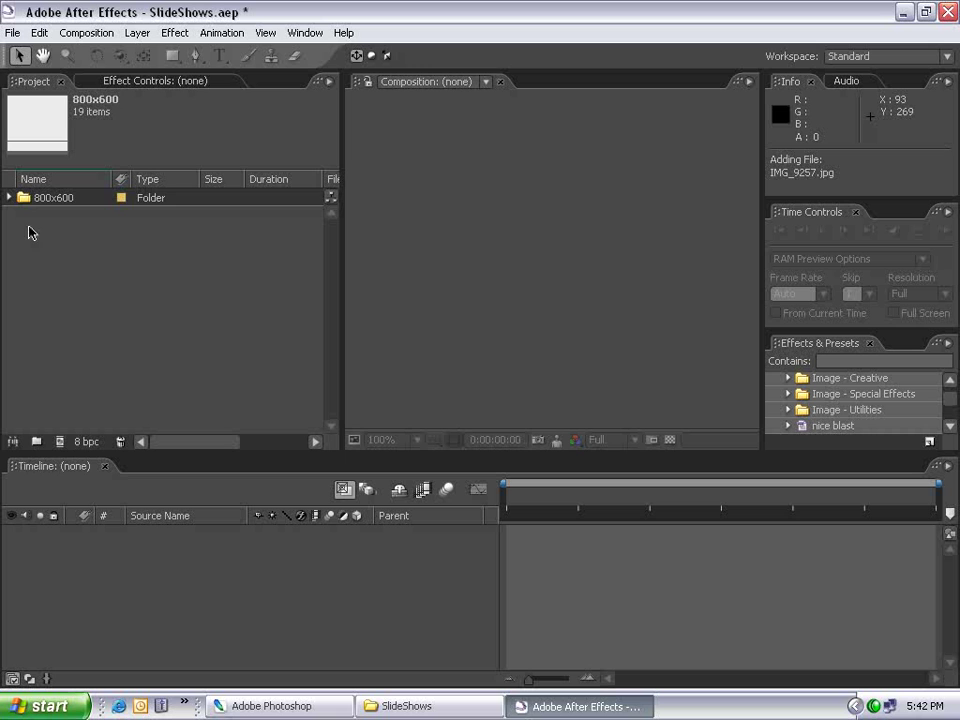
# Step: Expand the imported 800x600 folder, select 01_IMG_3782.jpg through IMG_9257.jpg, and start a new composition from the selected images
pyautogui.click(10, 197)
pyautogui.click(65, 214)
pyautogui.moveTo(334, 236); pyautogui.dragTo(77, 212)
pyautogui.doubleClick(76, 204)
pyautogui.doubleClick(76, 204)
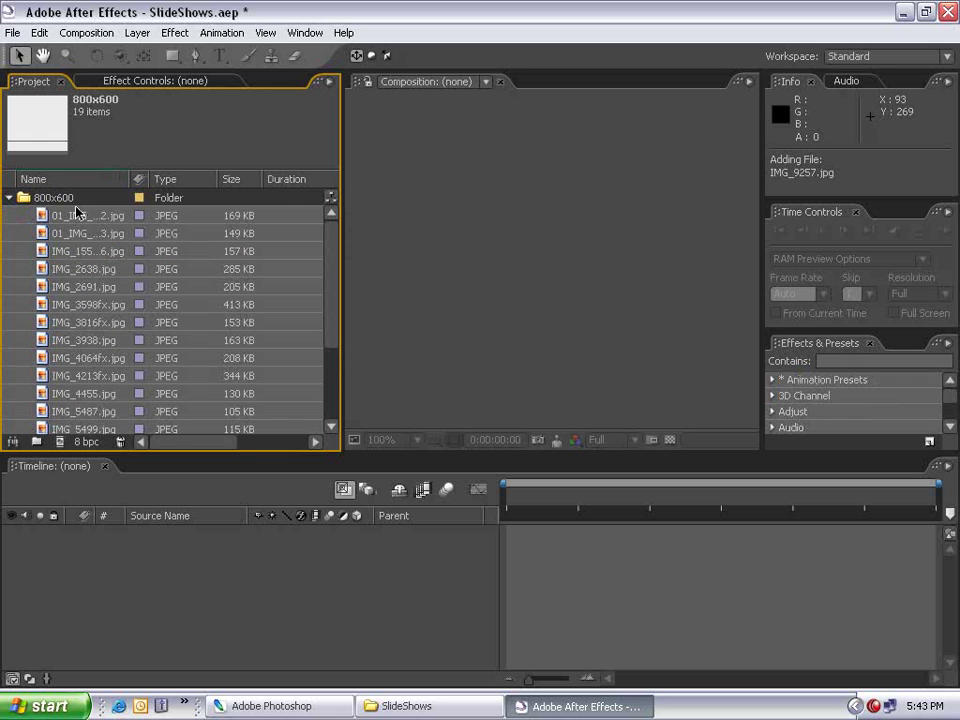
pyautogui.click(76, 215)
pyautogui.moveTo(334, 231); pyautogui.dragTo(270, 368)
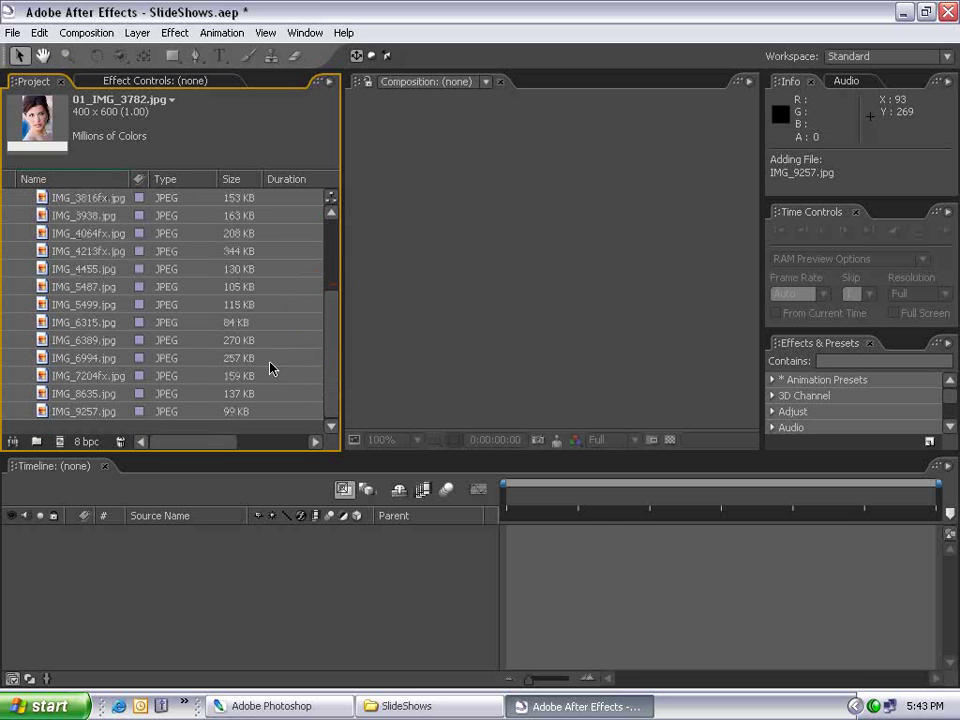
pyautogui.click(73, 416)
pyautogui.moveTo(70, 418); pyautogui.dragTo(61, 448)
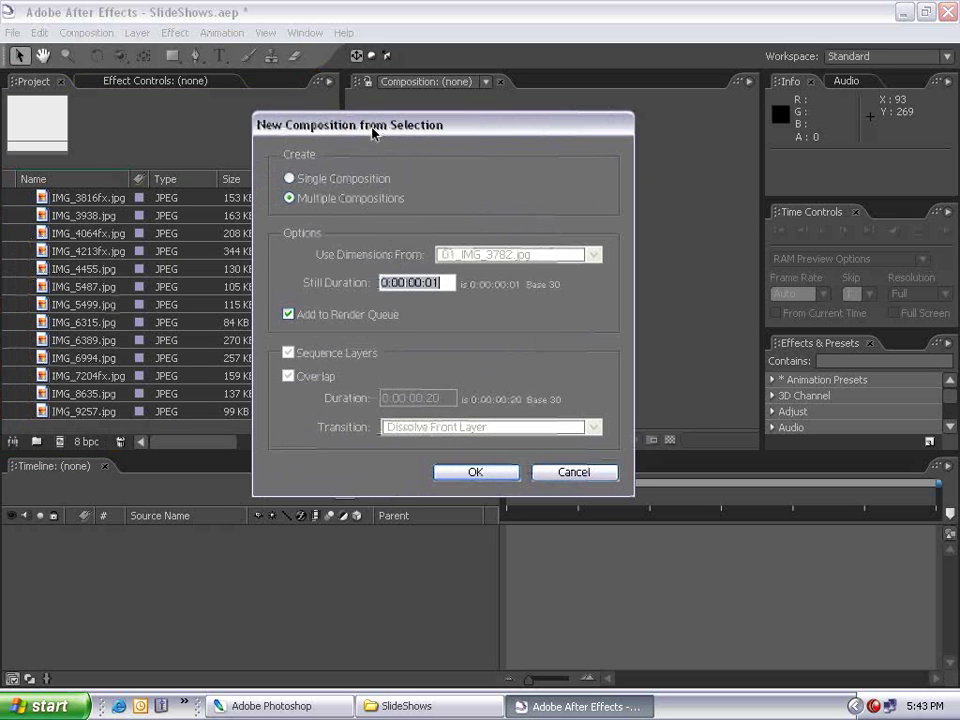
# Step: Create a single composition sized from 01_IMG_3782.jpg, with 0:00:04:00 stills, no render queue entry, and sequenced layers overlapping 0:00:00:20 with Dissolve Front Layer
pyautogui.click(291, 178)
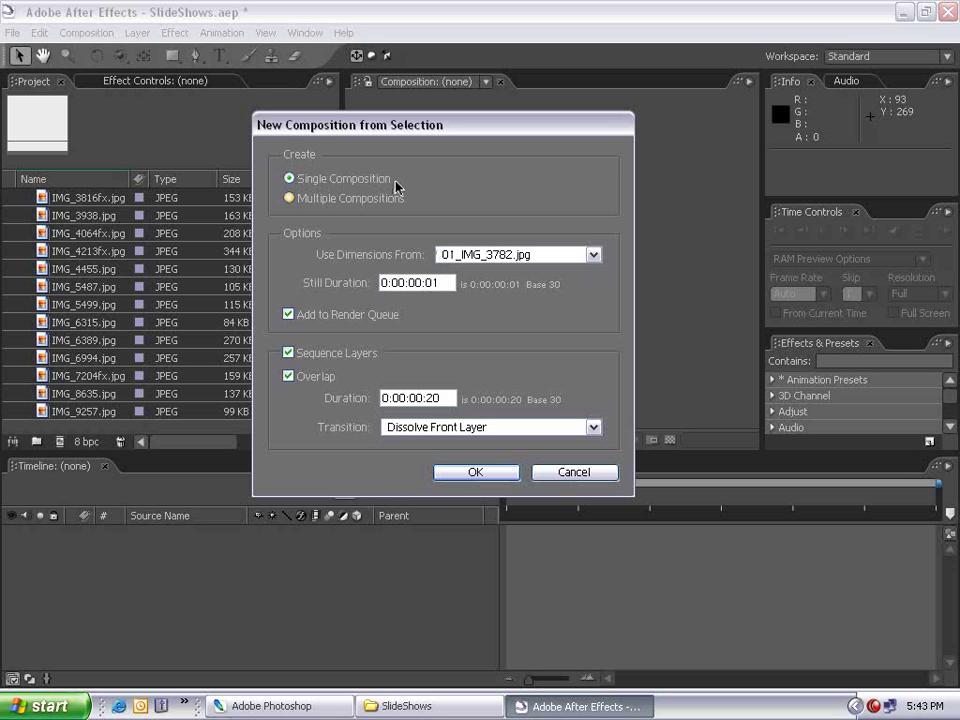
pyautogui.click(470, 255)
pyautogui.click(474, 273)
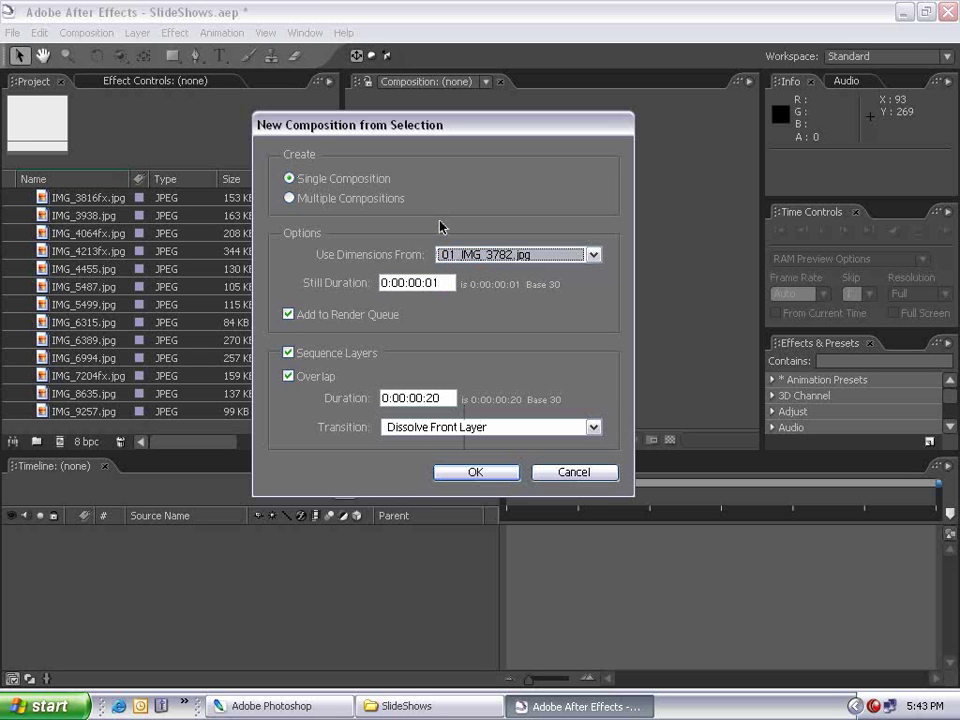
pyautogui.moveTo(441, 284); pyautogui.dragTo(428, 283)
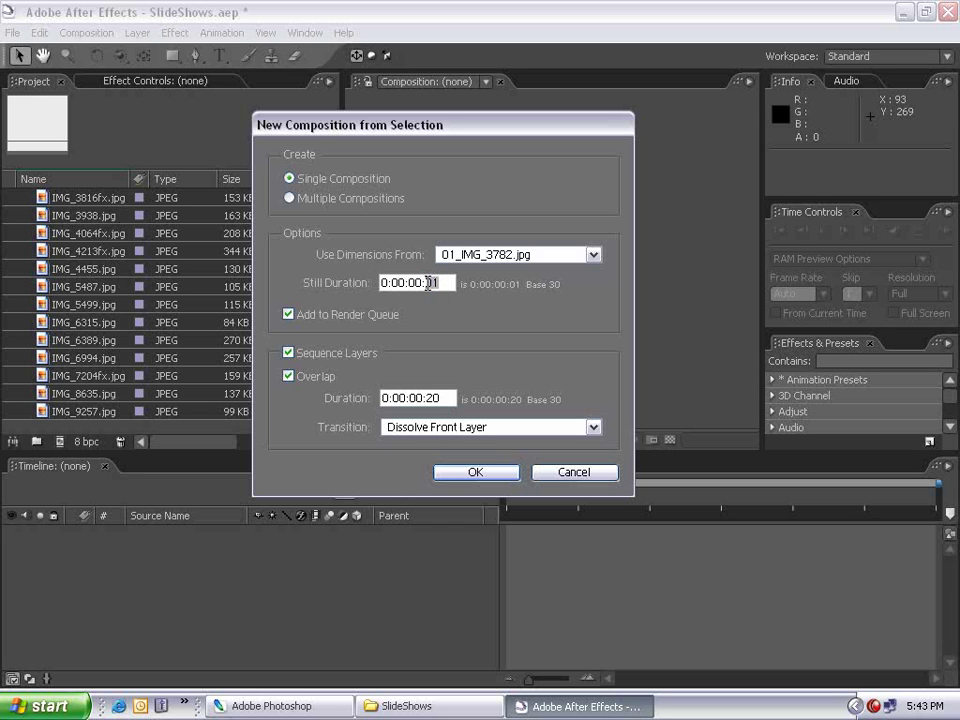
pyautogui.write('00')
pyautogui.click(288, 314)
pyautogui.click(428, 398)
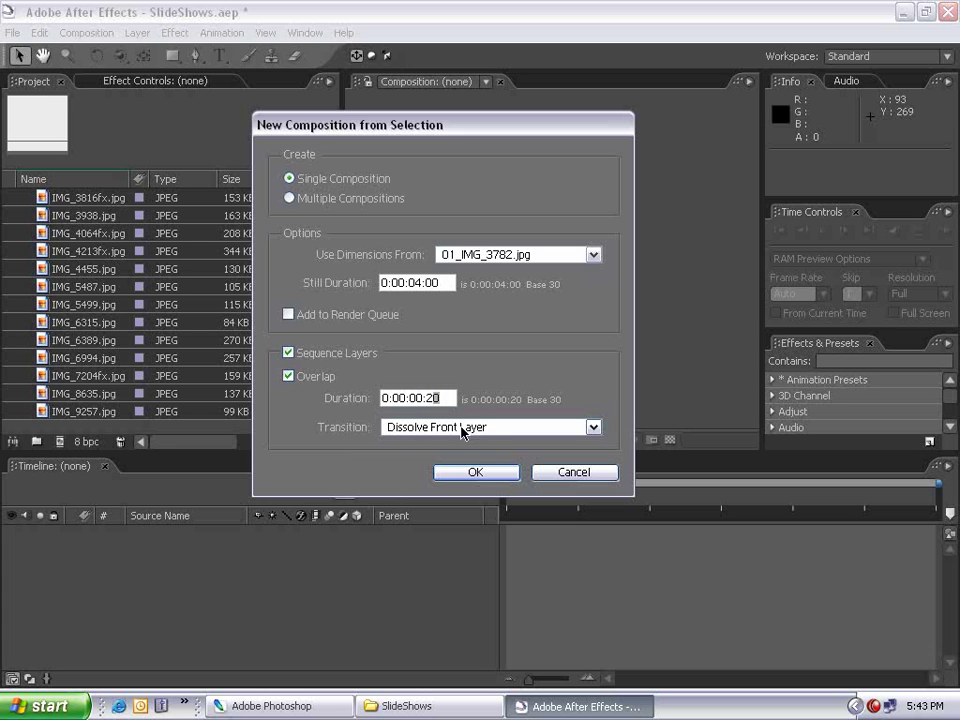
pyautogui.click(474, 478)
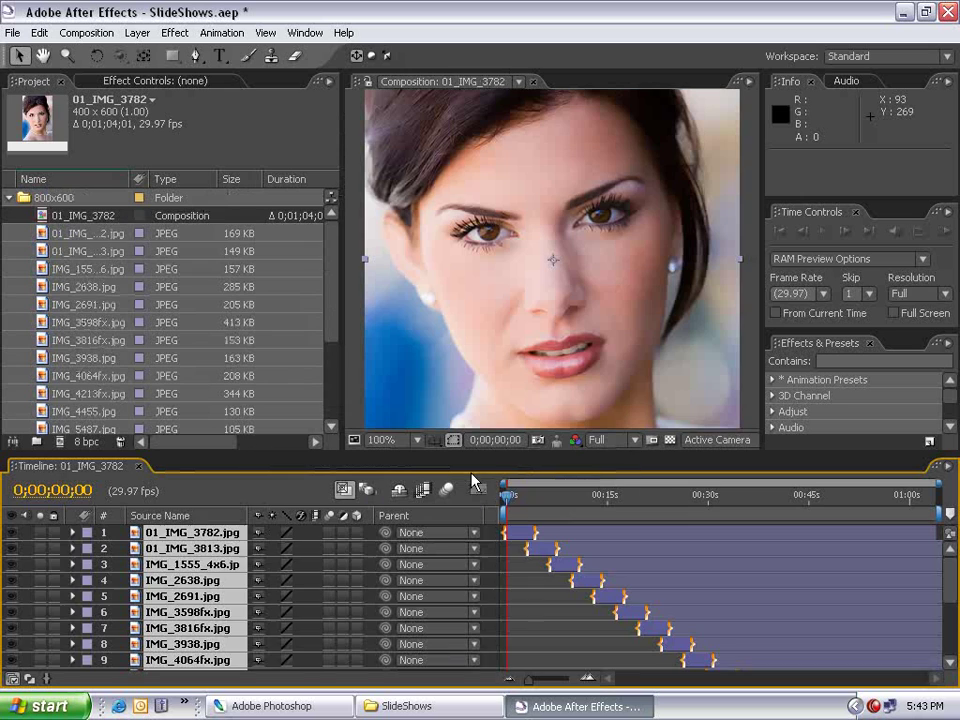
# Step: Change the slideshow composition to the NTSC DV preset and scrub through its dissolves, returning to the beginning
pyautogui.scroll(-2, 493, 317)
pyautogui.moveTo(540, 505); pyautogui.dragTo(619, 510)
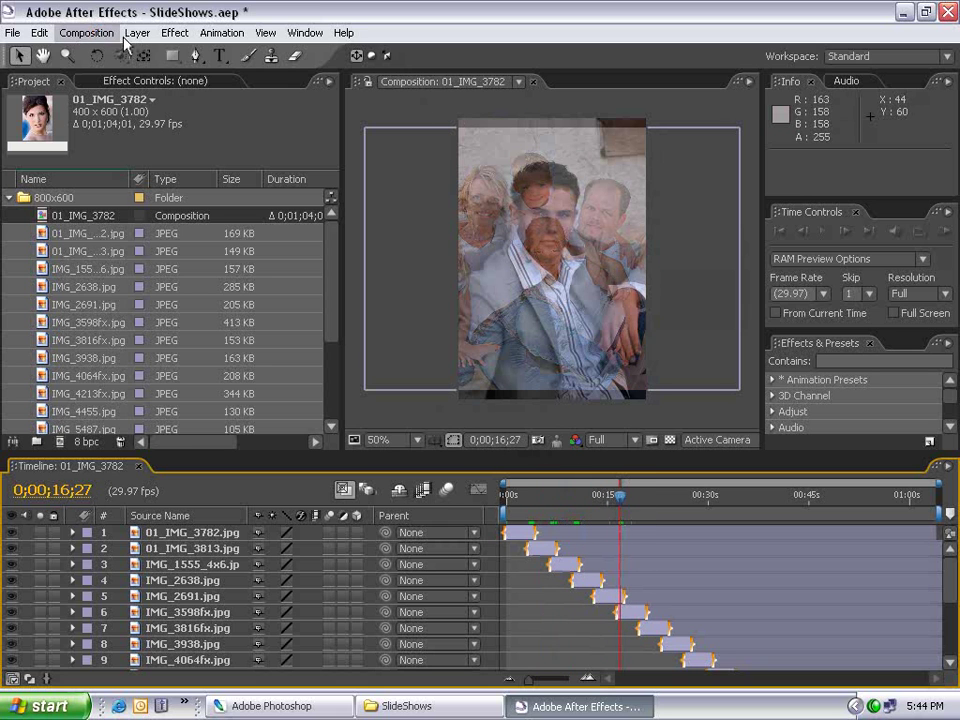
pyautogui.click(95, 33)
pyautogui.click(98, 76)
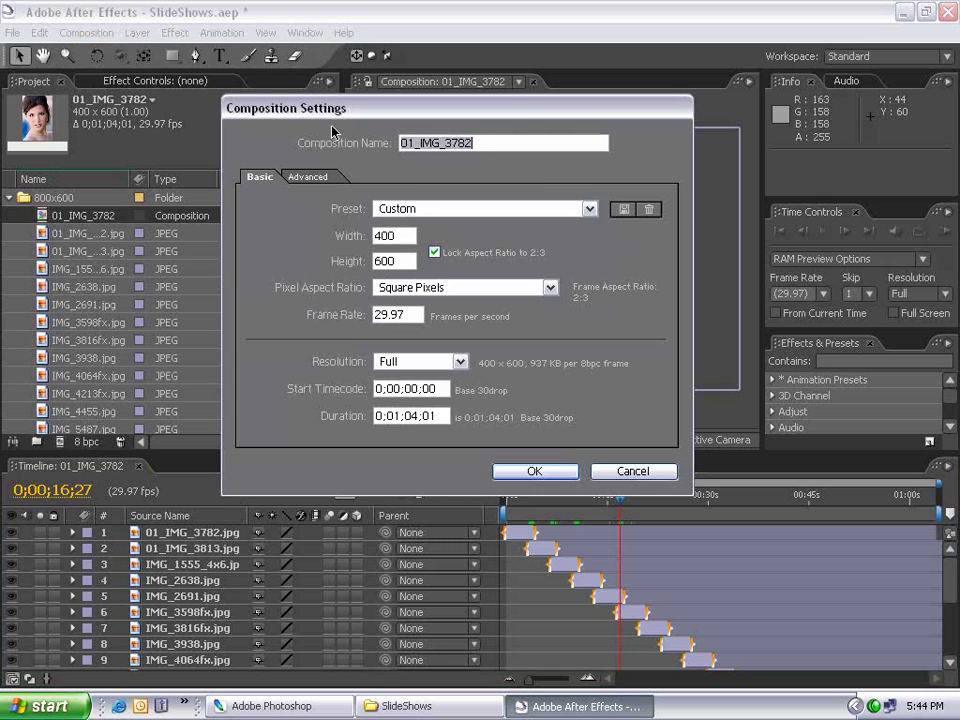
pyautogui.click(438, 208)
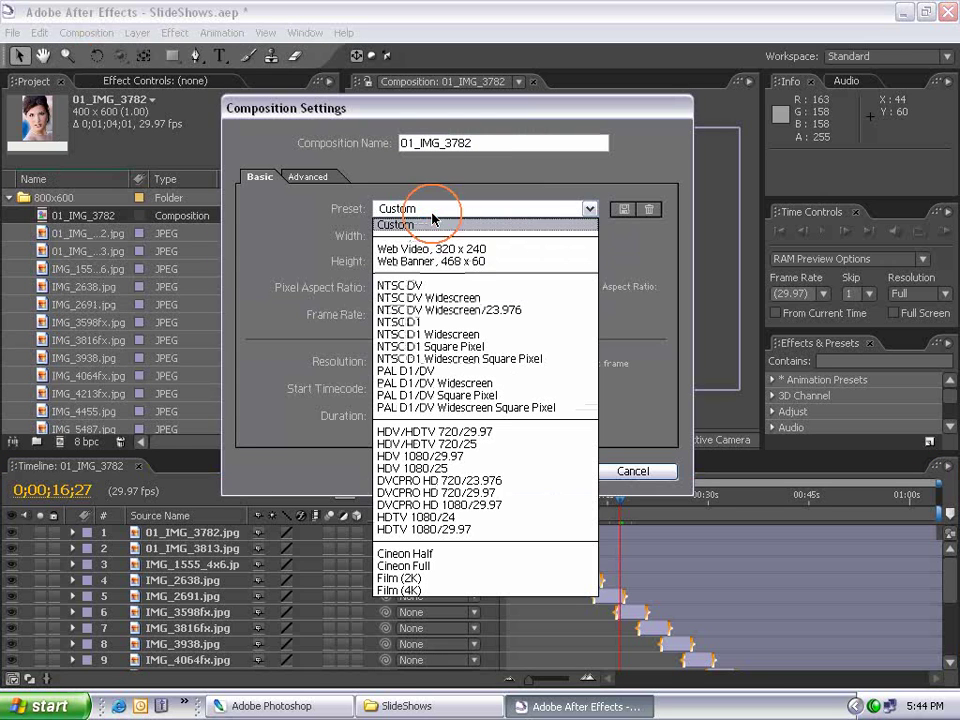
pyautogui.click(395, 288)
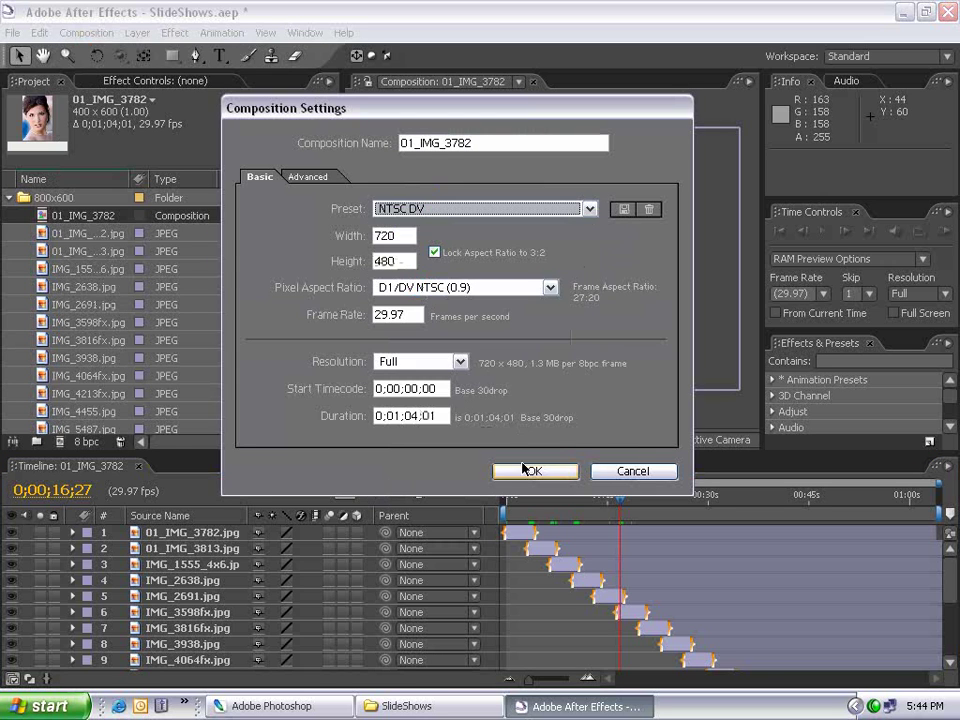
pyautogui.click(527, 474)
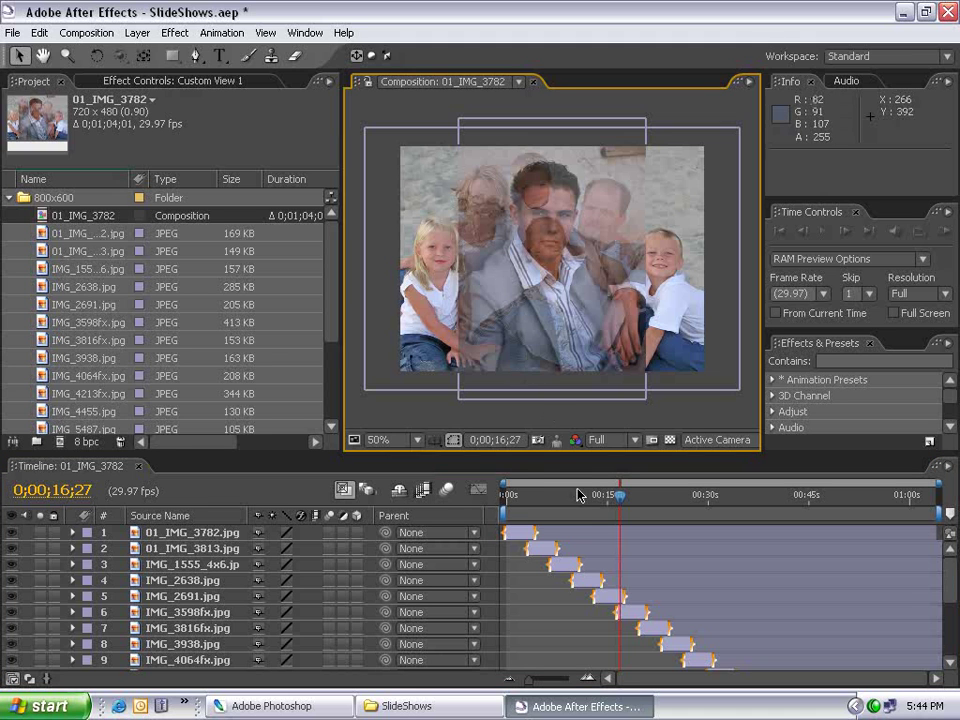
pyautogui.moveTo(527, 500); pyautogui.dragTo(500, 528)
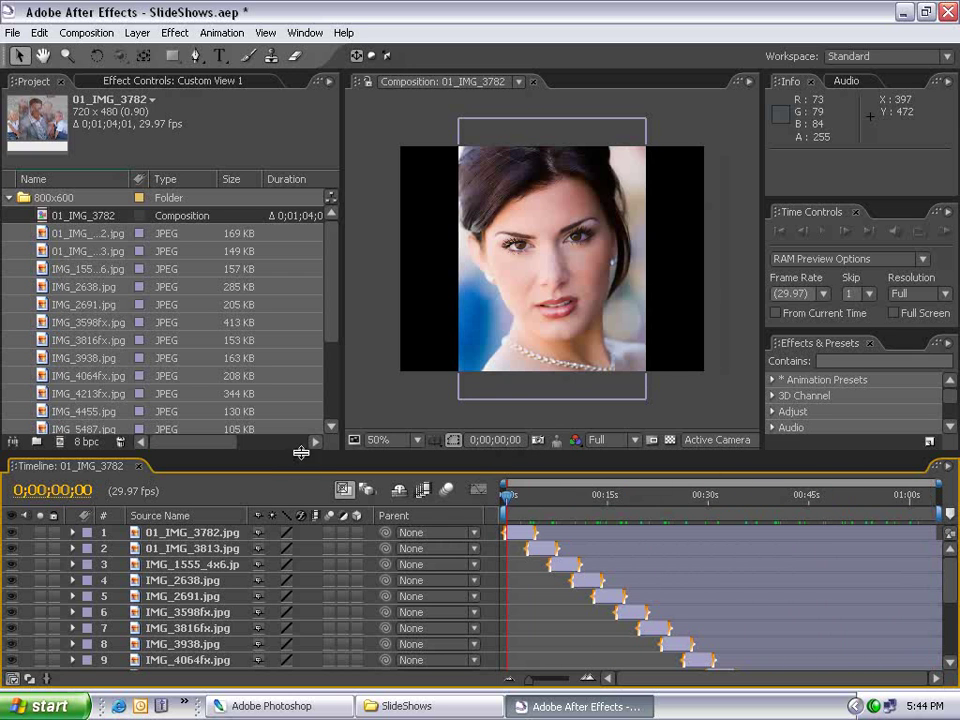
# Step: Delete the 01_IMG_3782 composition from the project and enlarge the timeline area
pyautogui.moveTo(301, 453); pyautogui.dragTo(301, 371)
pyautogui.click(55, 216)
pyautogui.press('Delete')
pyautogui.click(592, 410)
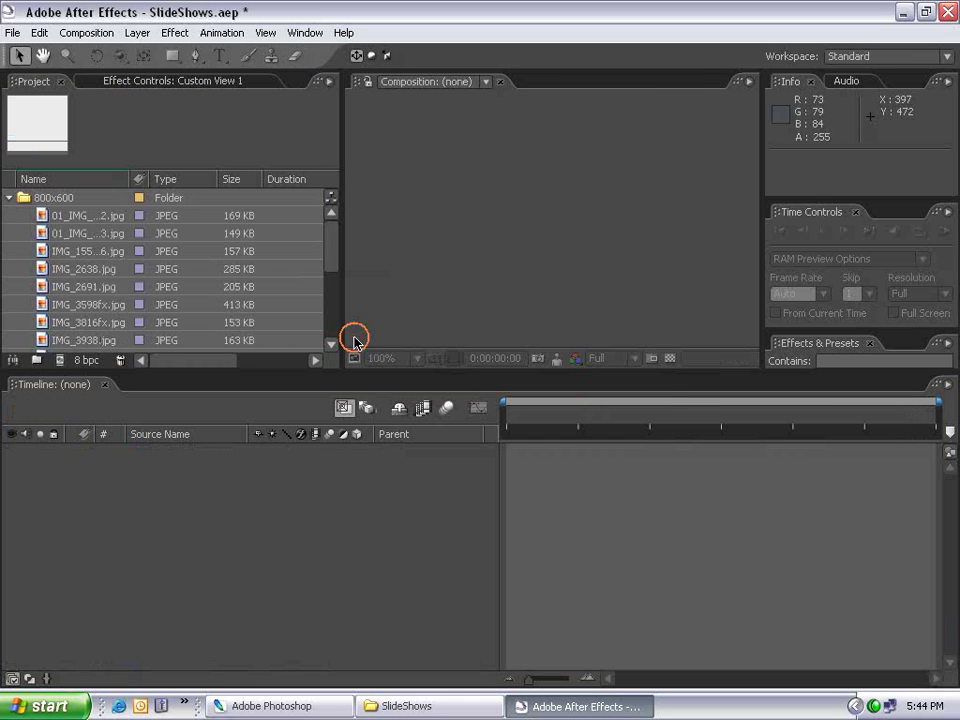
pyautogui.click(577, 516)
# Step: Create a new composition with the NTSC DV preset and a duration of 0;00;04;00
pyautogui.click(86, 32)
pyautogui.click(78, 51)
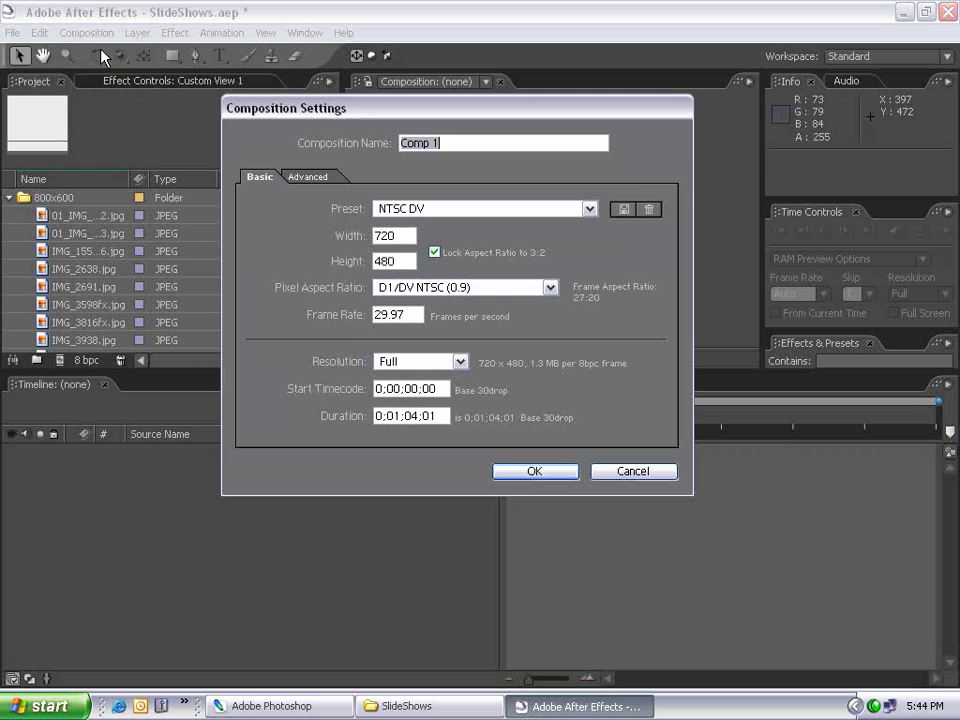
pyautogui.click(407, 208)
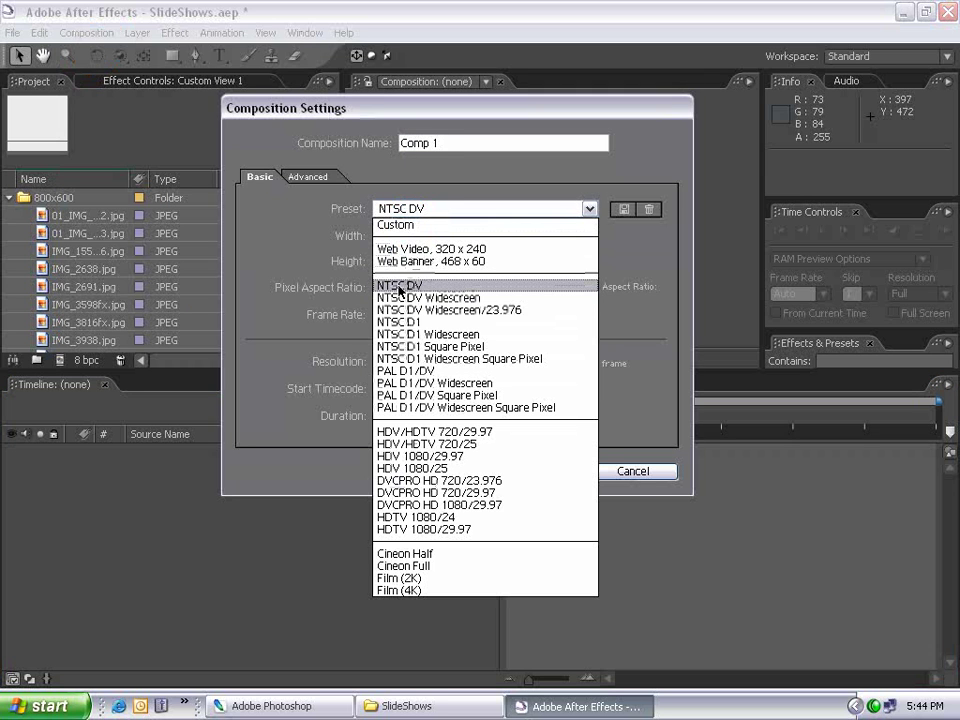
pyautogui.click(399, 285)
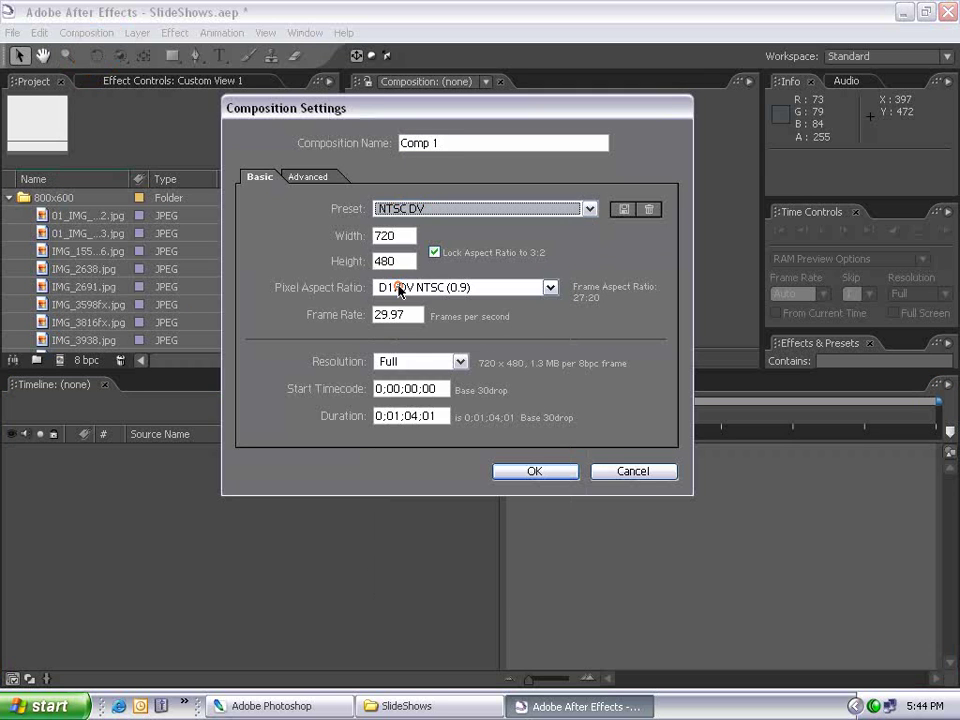
pyautogui.doubleClick(391, 415)
pyautogui.write('00')
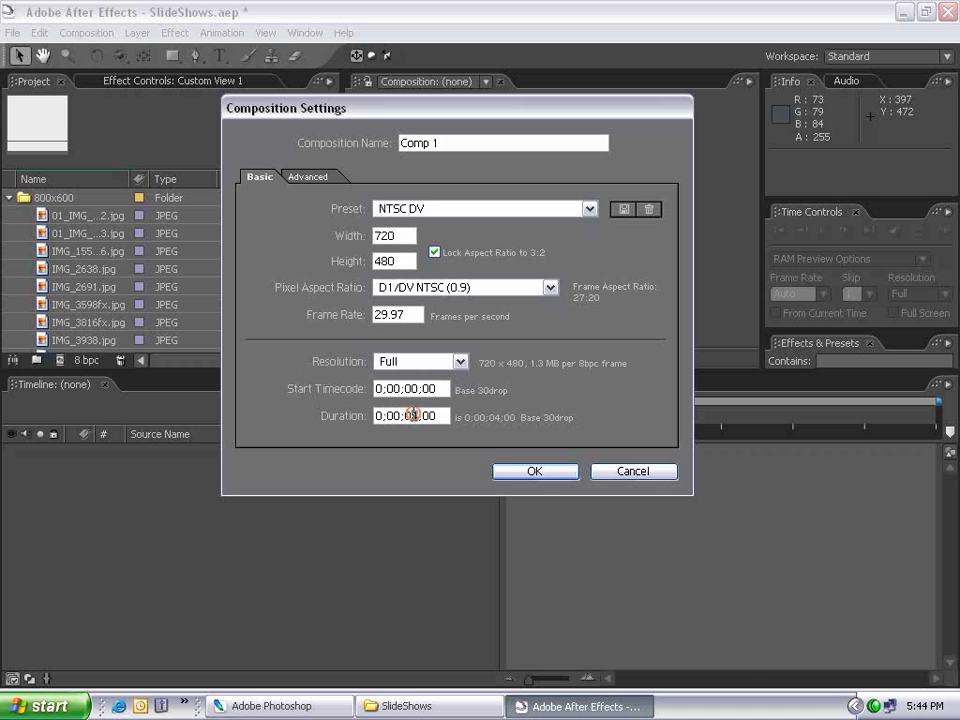
pyautogui.click(535, 478)
pyautogui.moveTo(521, 416); pyautogui.dragTo(413, 424)
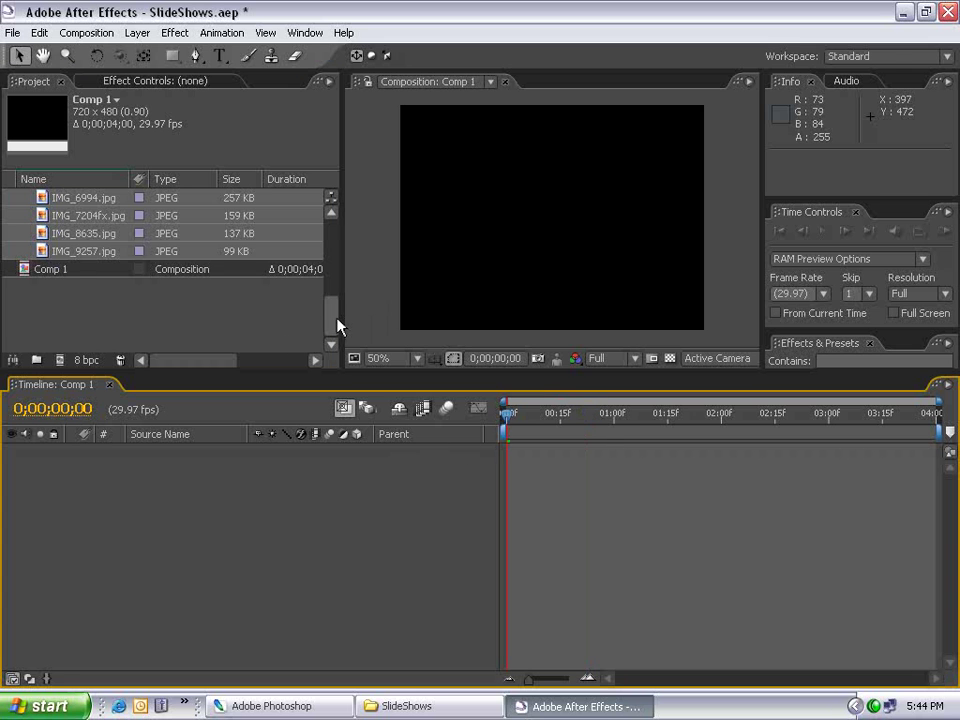
# Step: Add all images of the 800x600 folder to the new composition as layers
pyautogui.moveTo(338, 326); pyautogui.dragTo(336, 270)
pyautogui.moveTo(215, 369); pyautogui.dragTo(251, 566)
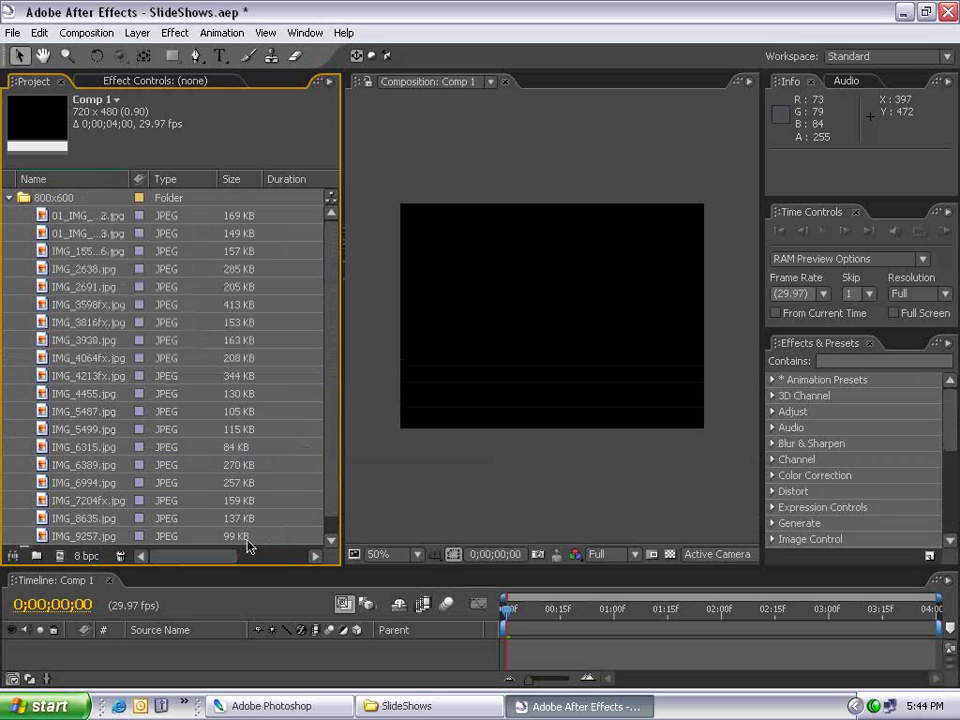
pyautogui.click(66, 170)
pyautogui.click(333, 315)
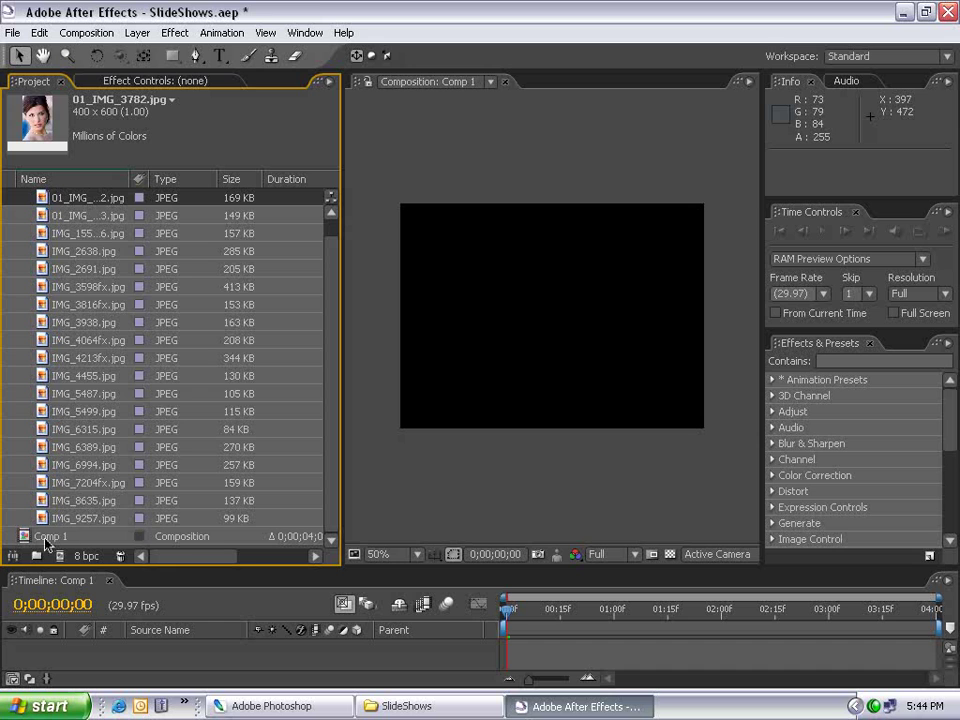
pyautogui.moveTo(60, 392); pyautogui.dragTo(345, 453)
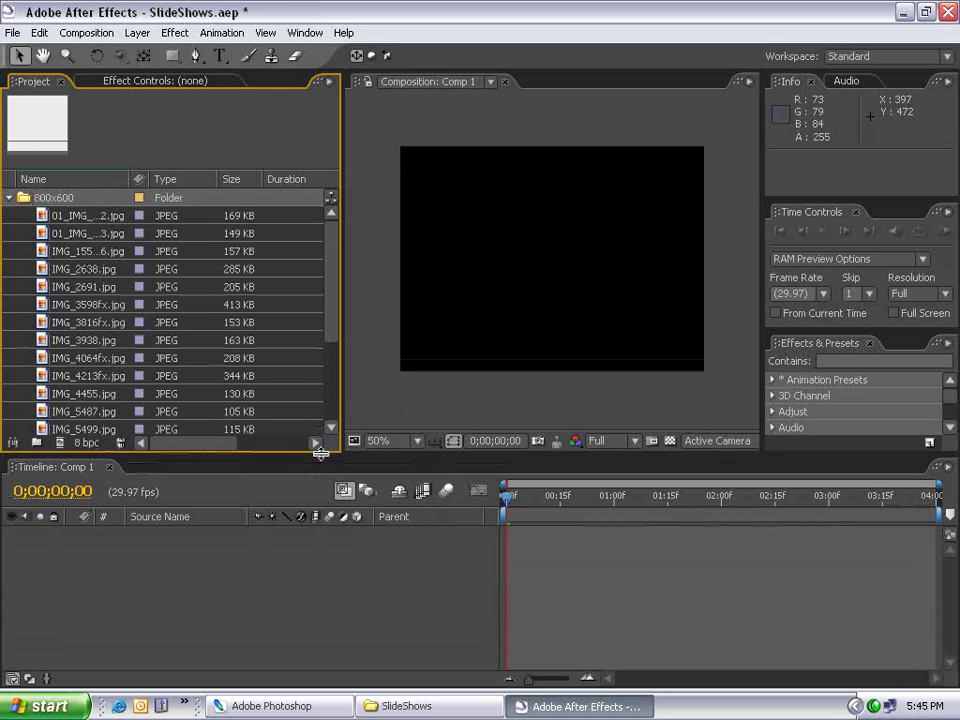
pyautogui.moveTo(60, 197); pyautogui.dragTo(525, 555)
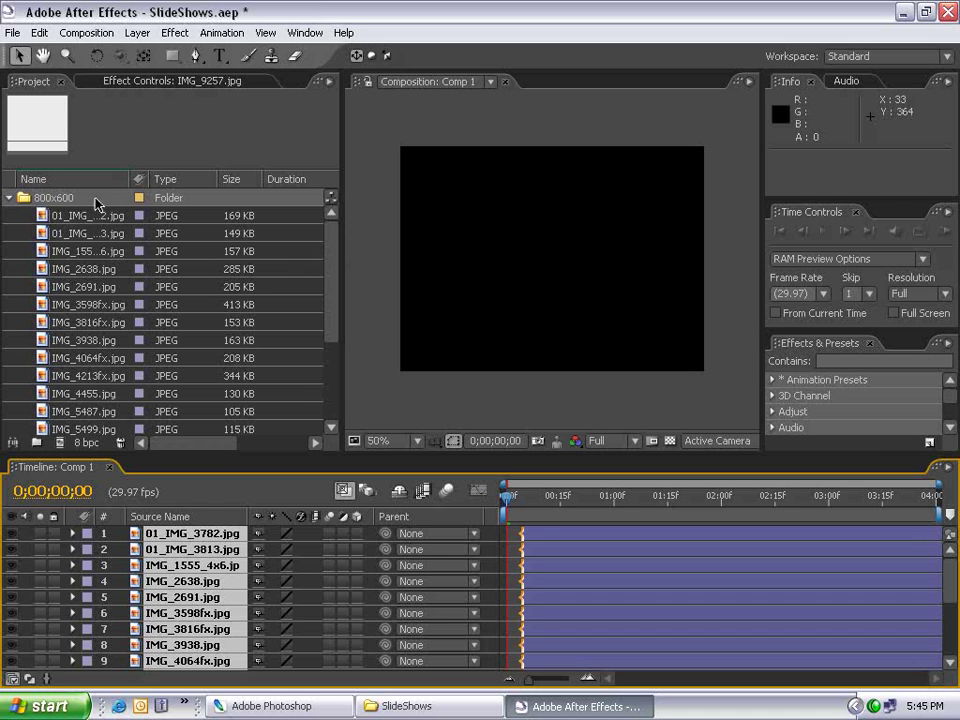
pyautogui.click(57, 196)
pyautogui.click(64, 214)
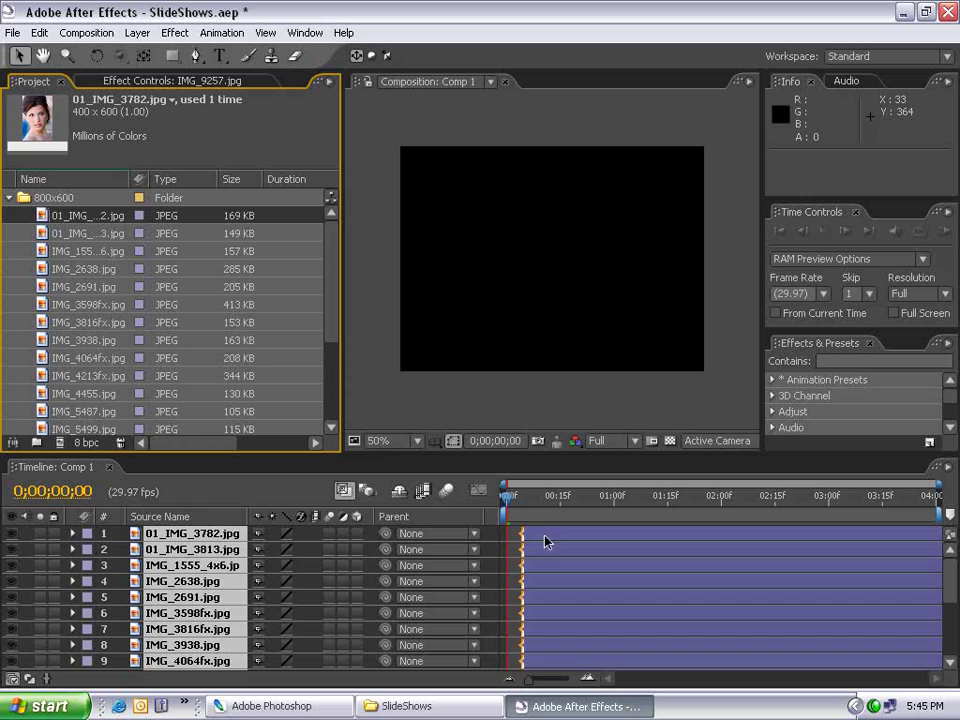
pyautogui.click(81, 251)
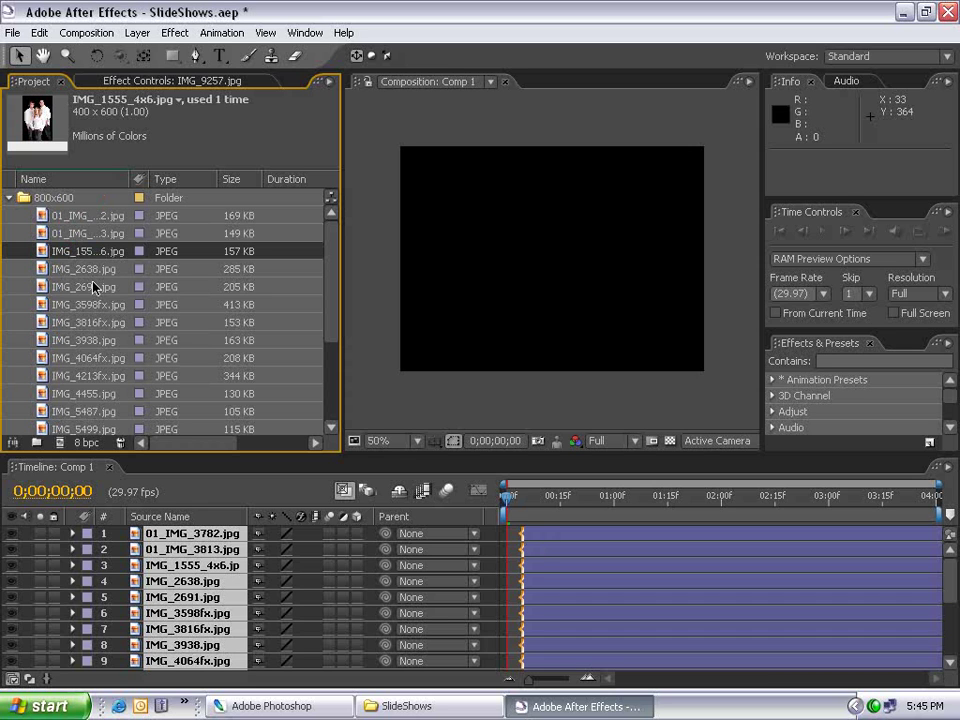
pyautogui.click(73, 215)
pyautogui.keyDown('shift'); pyautogui.click(84, 320); pyautogui.keyUp('shift')
pyautogui.keyDown('ctrl'); pyautogui.click(79, 268); pyautogui.keyUp('ctrl')
pyautogui.keyDown('ctrl'); pyautogui.click(91, 360); pyautogui.keyUp('ctrl')
pyautogui.click(95, 340)
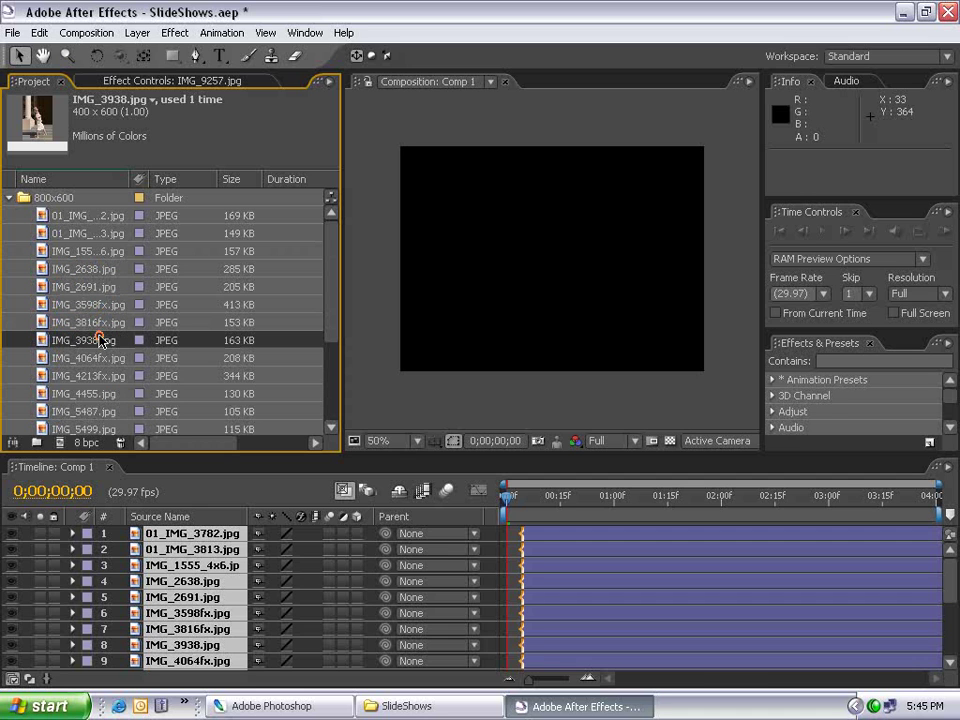
pyautogui.click(538, 538)
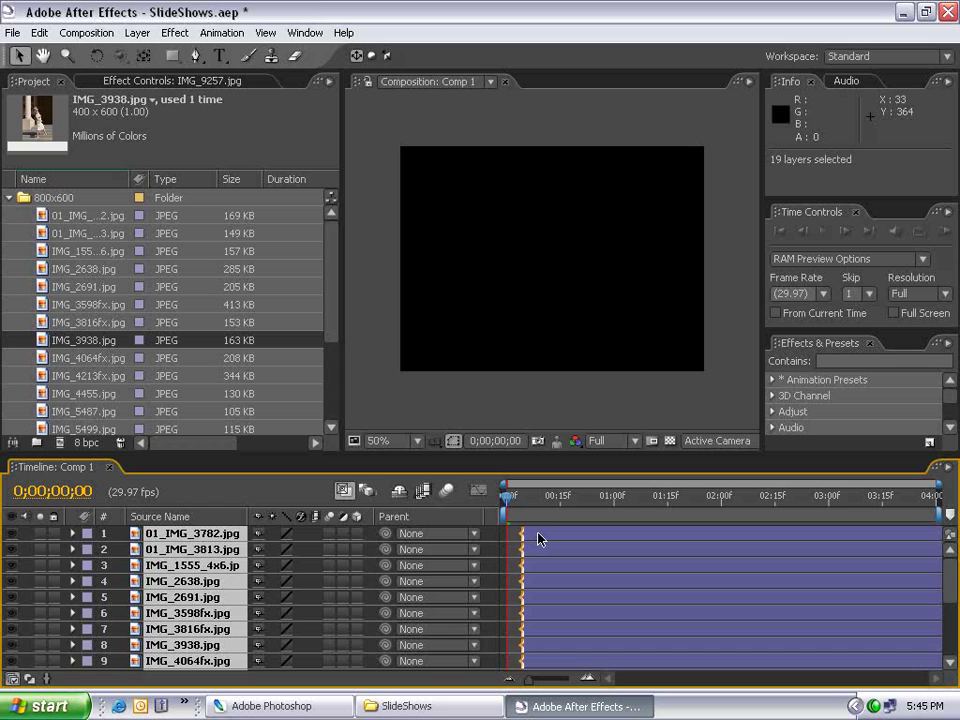
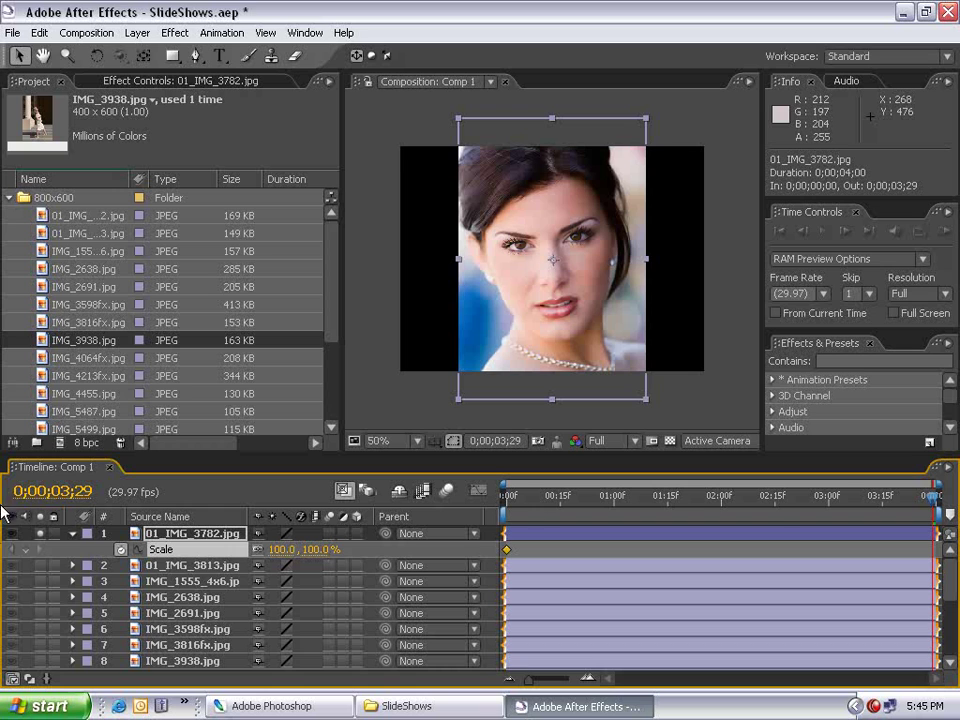
# Step: At 0;00;00;00, scale down the 01_IMG_3782.jpg layer and fit it to the composition's height
pyautogui.press('space')
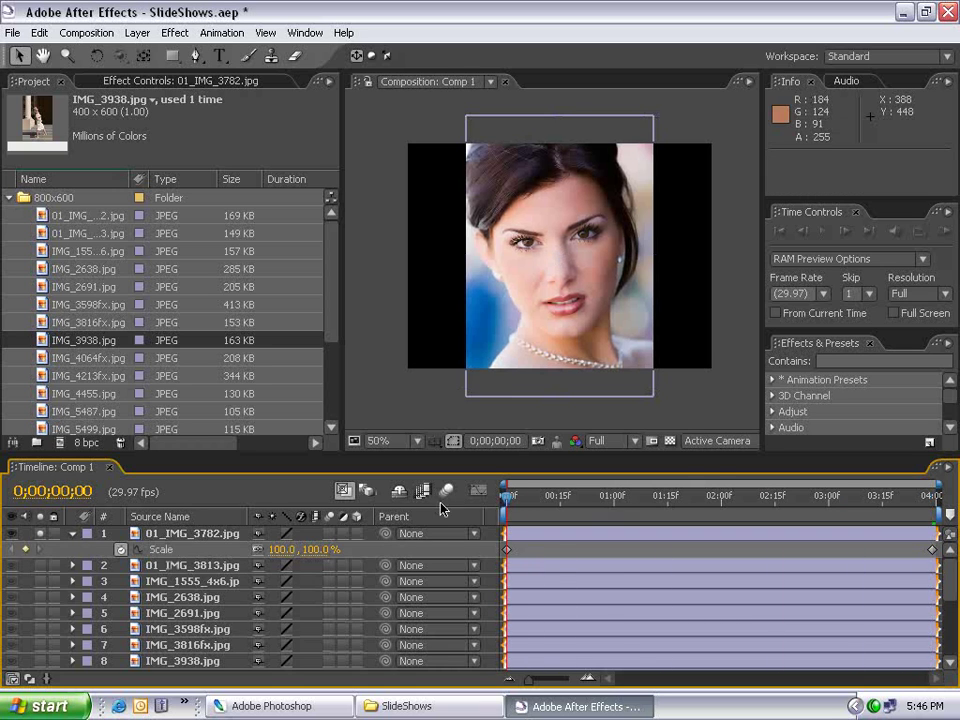
pyautogui.click(506, 377)
pyautogui.moveTo(655, 403)
pyautogui.mouseDown()
pyautogui.moveTo(632, 381)
pyautogui.moveTo(645, 396)
pyautogui.mouseUp()
pyautogui.rightClick(515, 255)
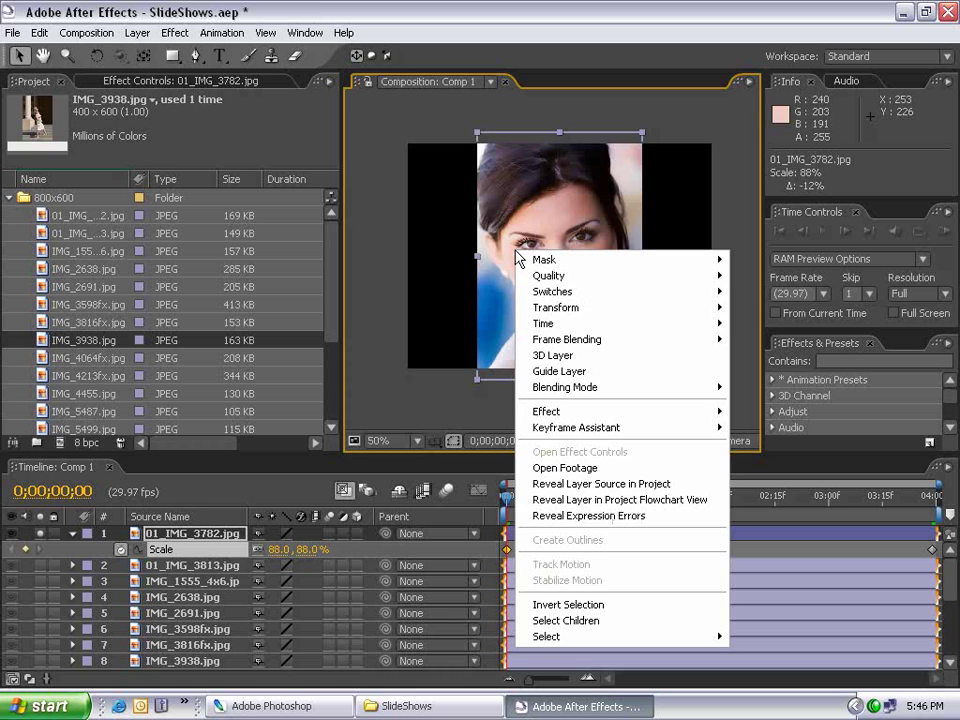
pyautogui.moveTo(560, 310)
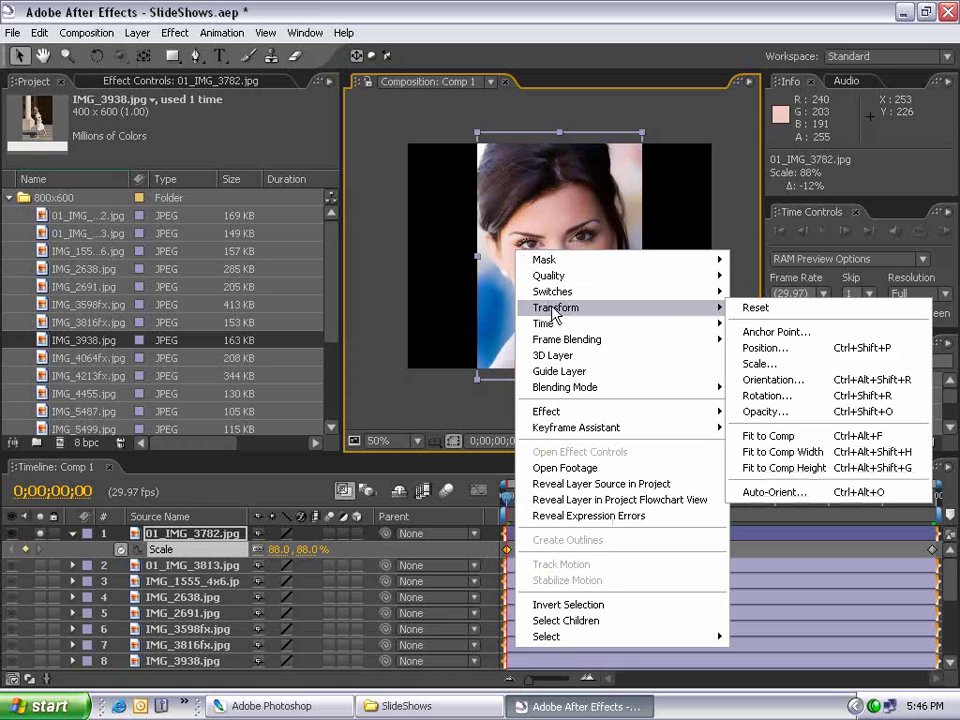
pyautogui.click(770, 468)
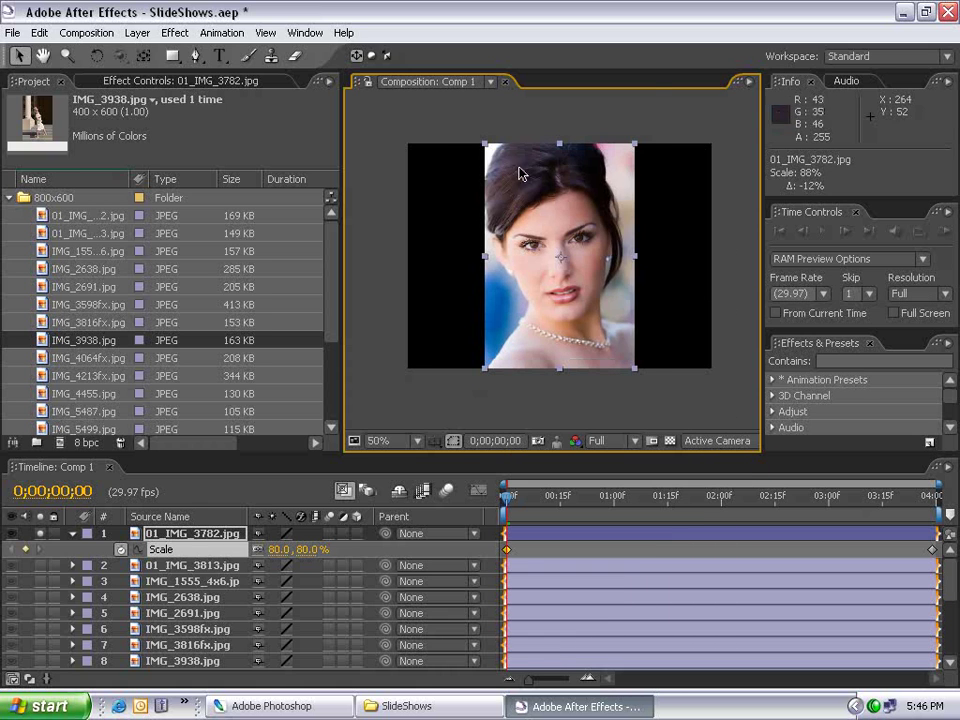
# Step: Try Fit to Comp on the 01_IMG_3782.jpg layer and undo it
pyautogui.scroll(2, 560, 321)
pyautogui.scroll(1, 560, 321)
pyautogui.scroll(-3, 583, 375)
pyautogui.rightClick(565, 322)
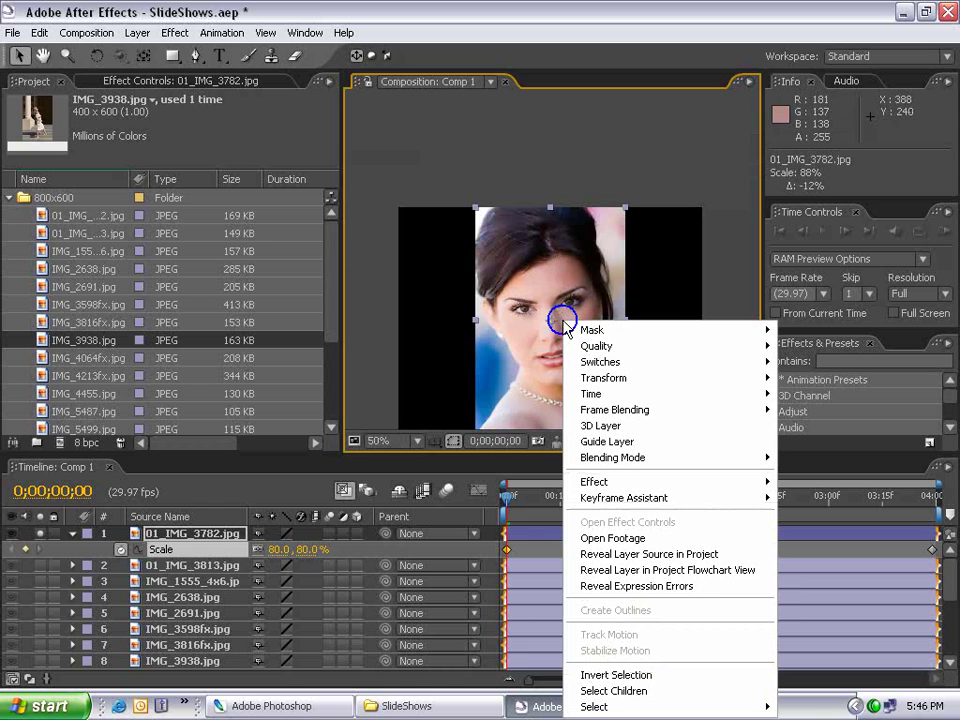
pyautogui.moveTo(606, 378)
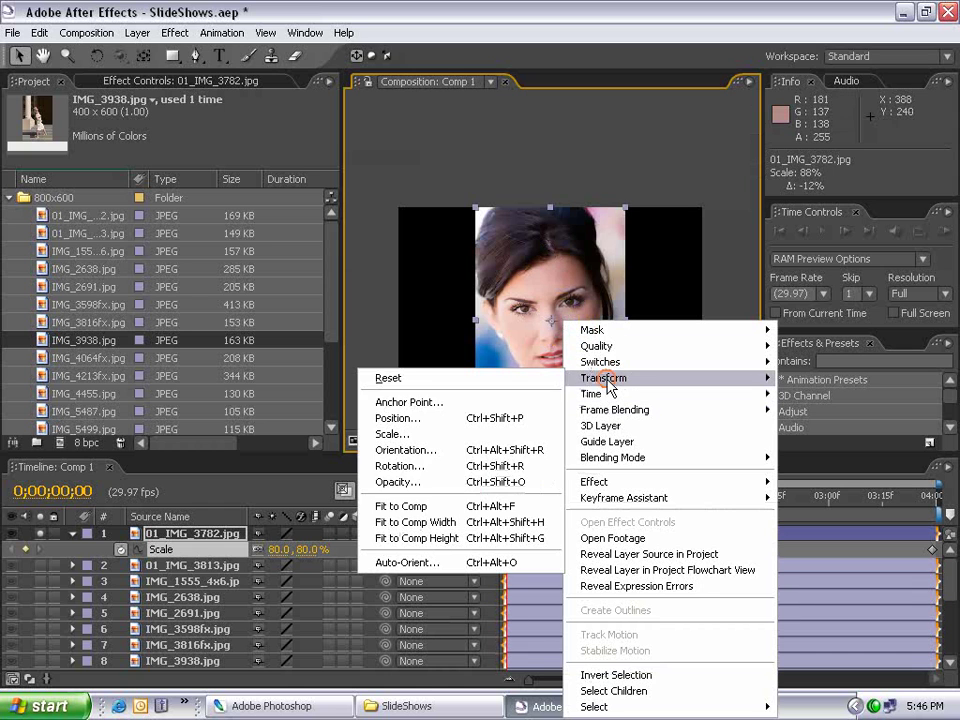
pyautogui.click(403, 507)
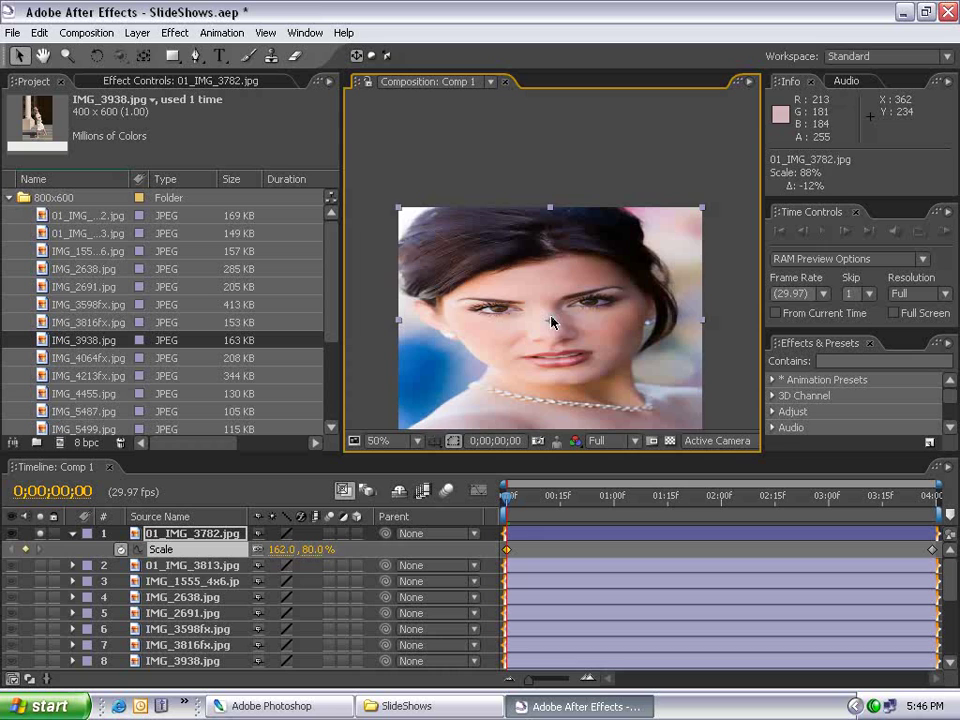
pyautogui.hotkey('ctrl', 'z')
pyautogui.scroll(-3, 560, 320)
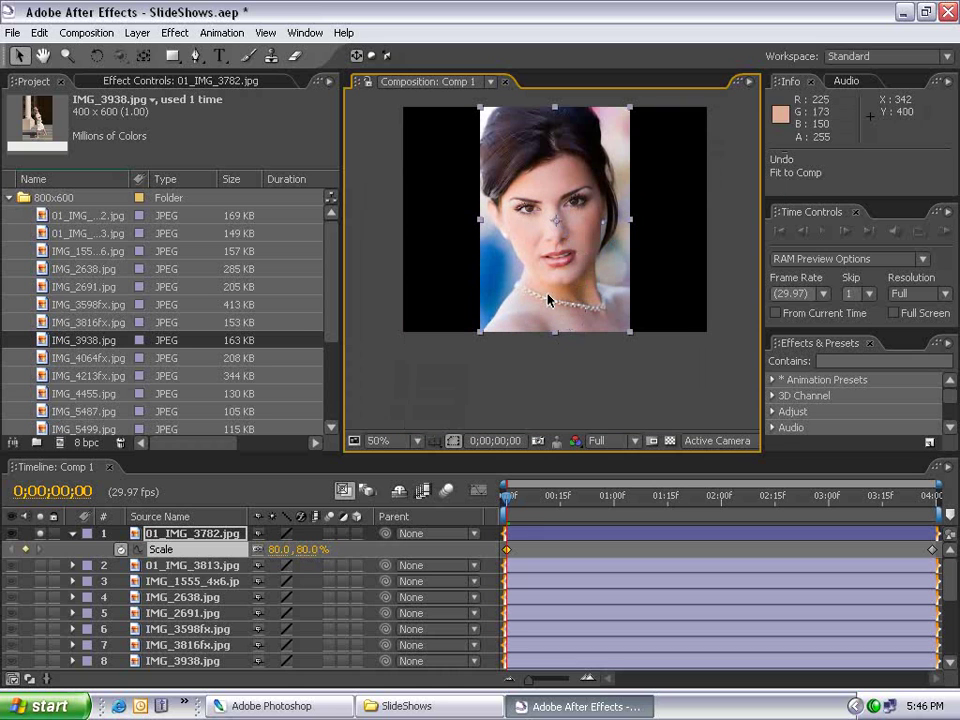
# Step: Set the scale of the 01_IMG_3782.jpg layer to 91% at 0;00;03;29
pyautogui.moveTo(508, 495); pyautogui.dragTo(936, 515)
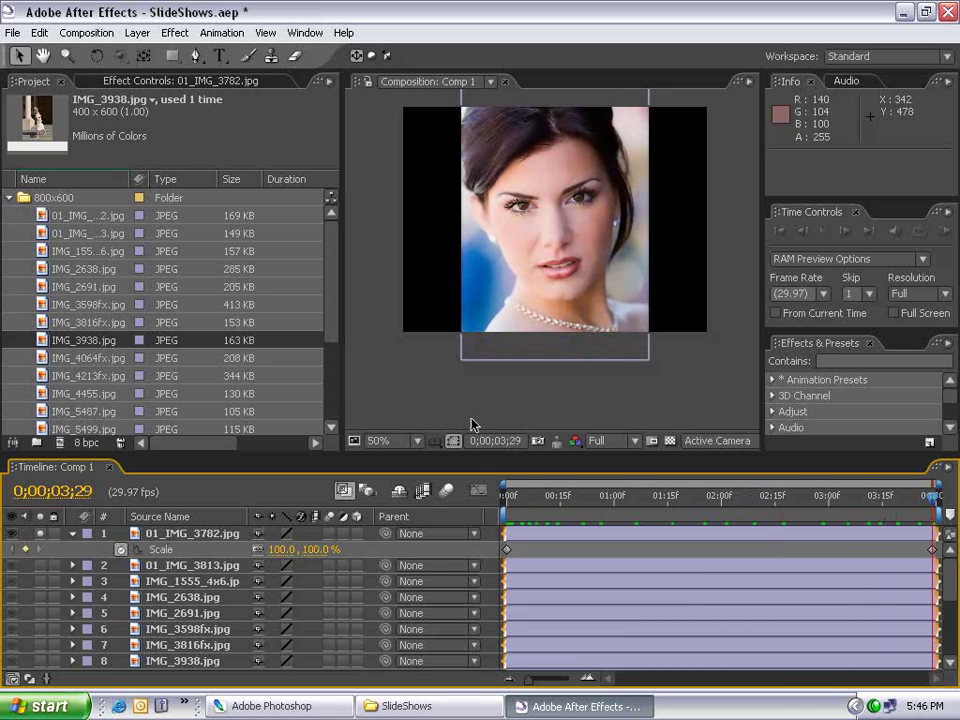
pyautogui.moveTo(488, 215); pyautogui.dragTo(491, 279)
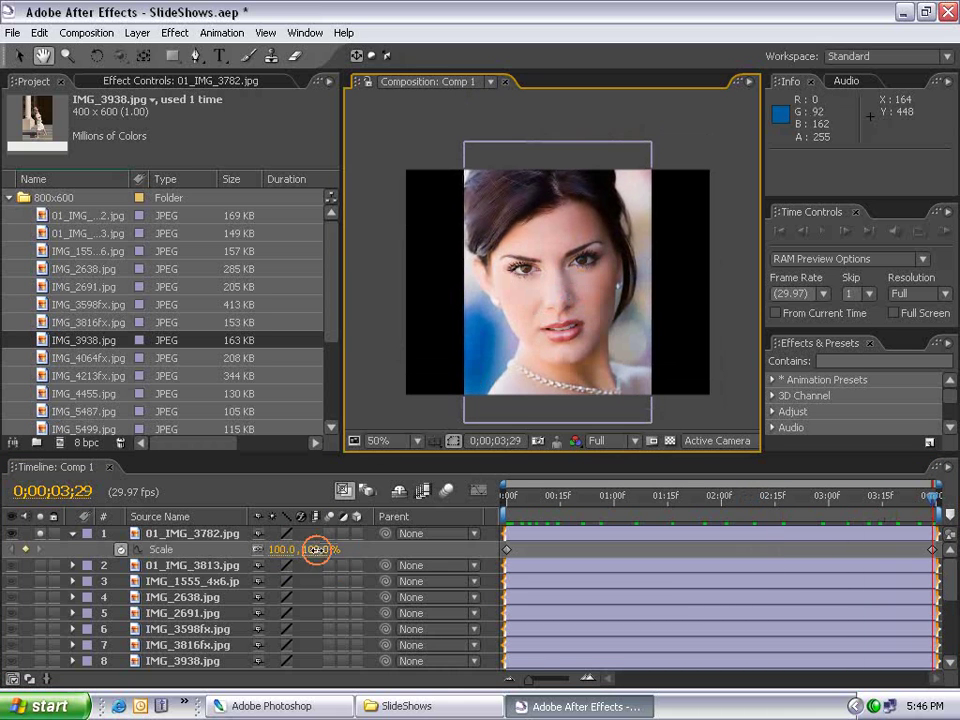
pyautogui.moveTo(328, 549); pyautogui.dragTo(312, 549)
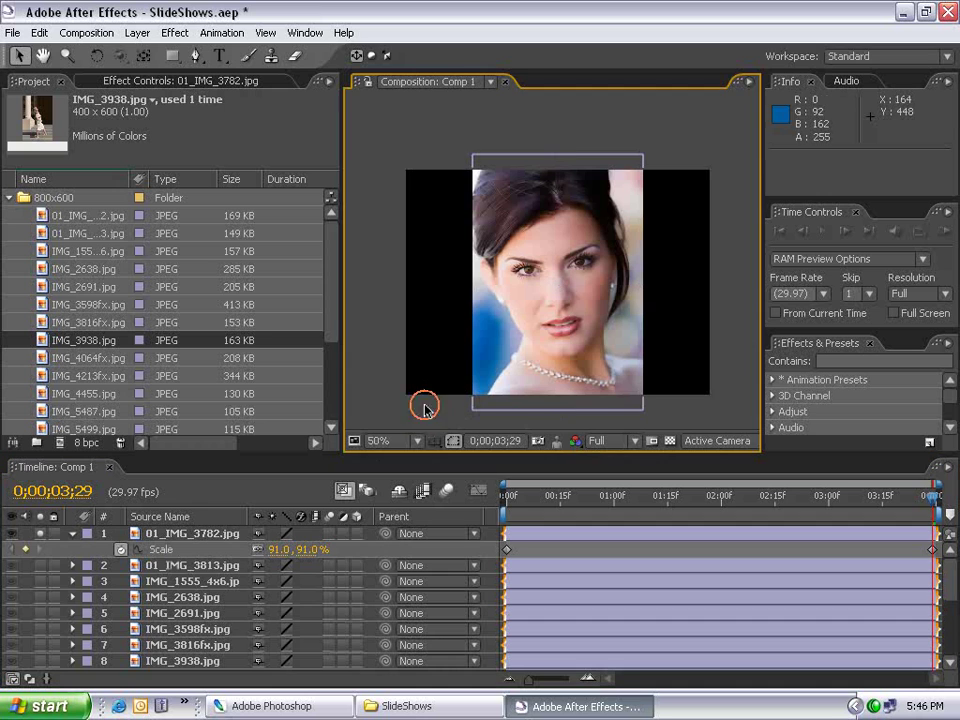
# Step: Review the scale animation of 01_IMG_3782.jpg from the start of the composition, with the whole frame in view
pyautogui.moveTo(422, 403); pyautogui.dragTo(549, 330)
pyautogui.scroll(2, 549, 330)
pyautogui.press('Home')
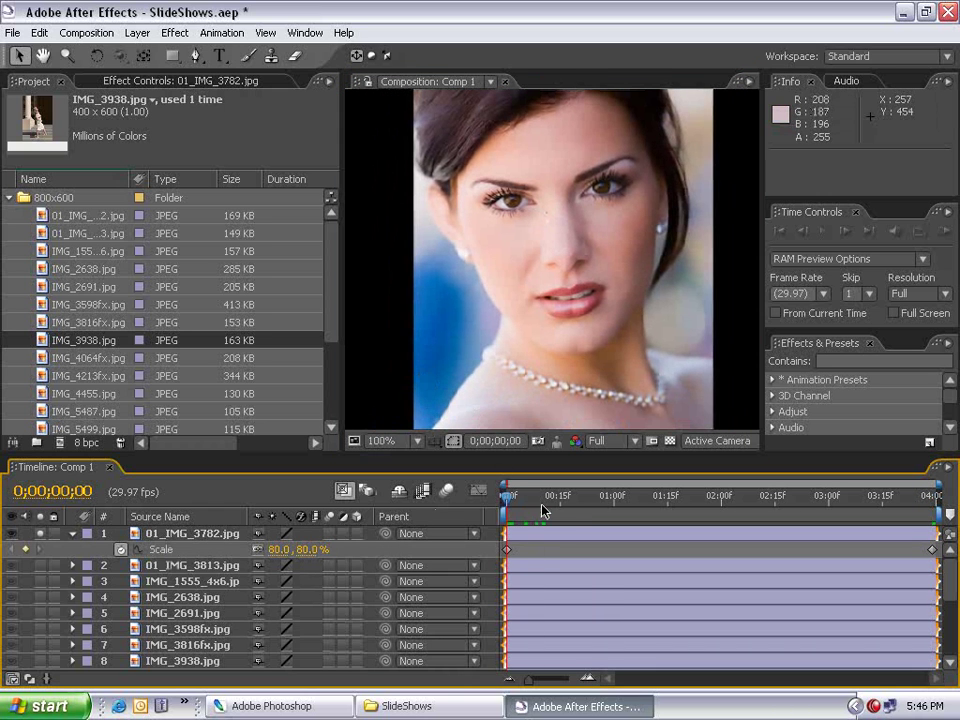
pyautogui.scroll(-2, 464, 262)
pyautogui.moveTo(464, 262); pyautogui.dragTo(438, 285)
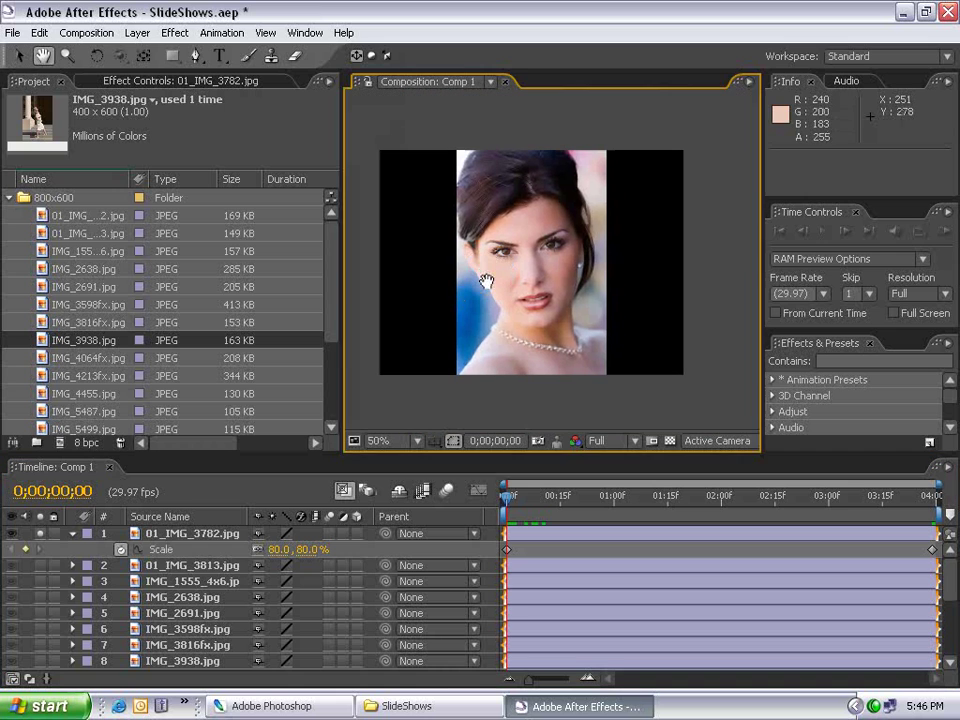
pyautogui.click(509, 496)
pyautogui.press('Home')
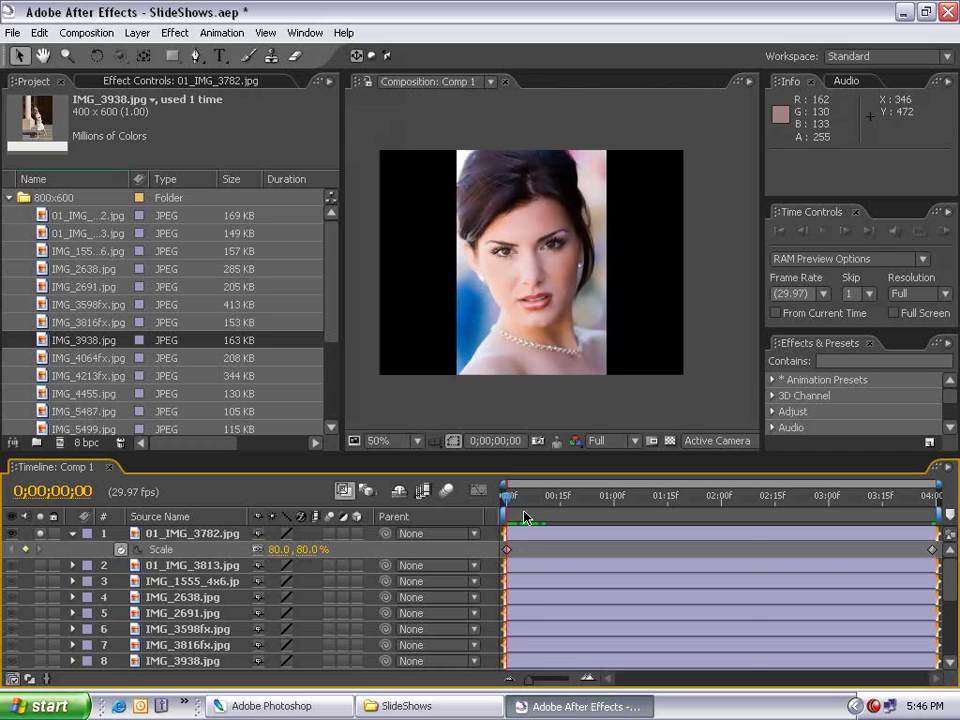
# Step: Scrub the 01_IMG_3782.jpg scale animation through to the final frames and return to 0;00;00;00
pyautogui.moveTo(525, 516); pyautogui.dragTo(935, 505)
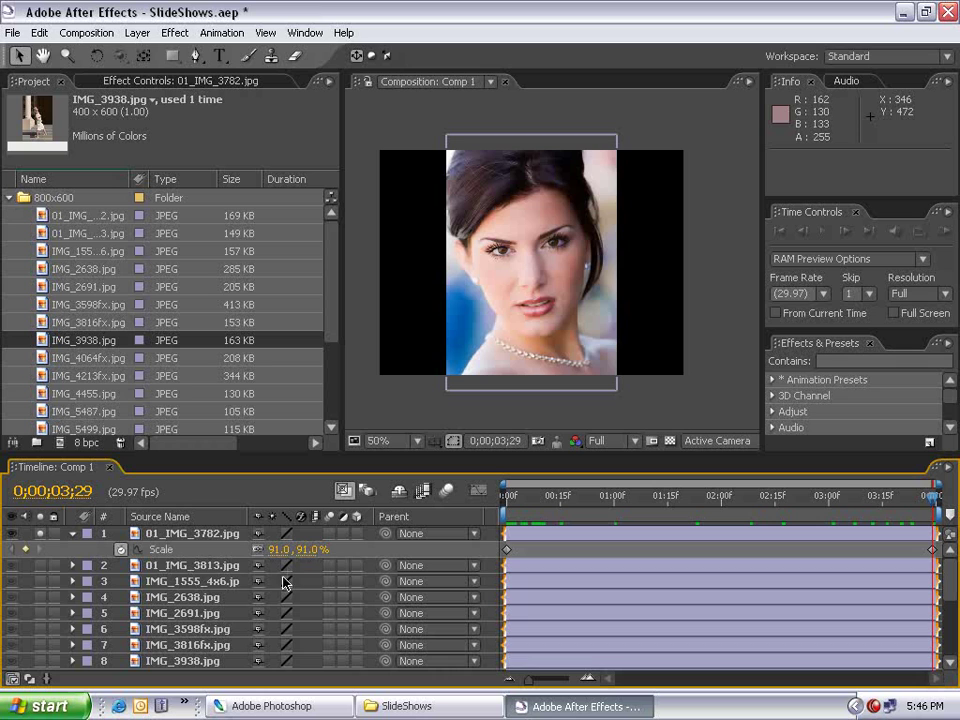
pyautogui.click(300, 549)
pyautogui.press('Return')
pyautogui.press('space')
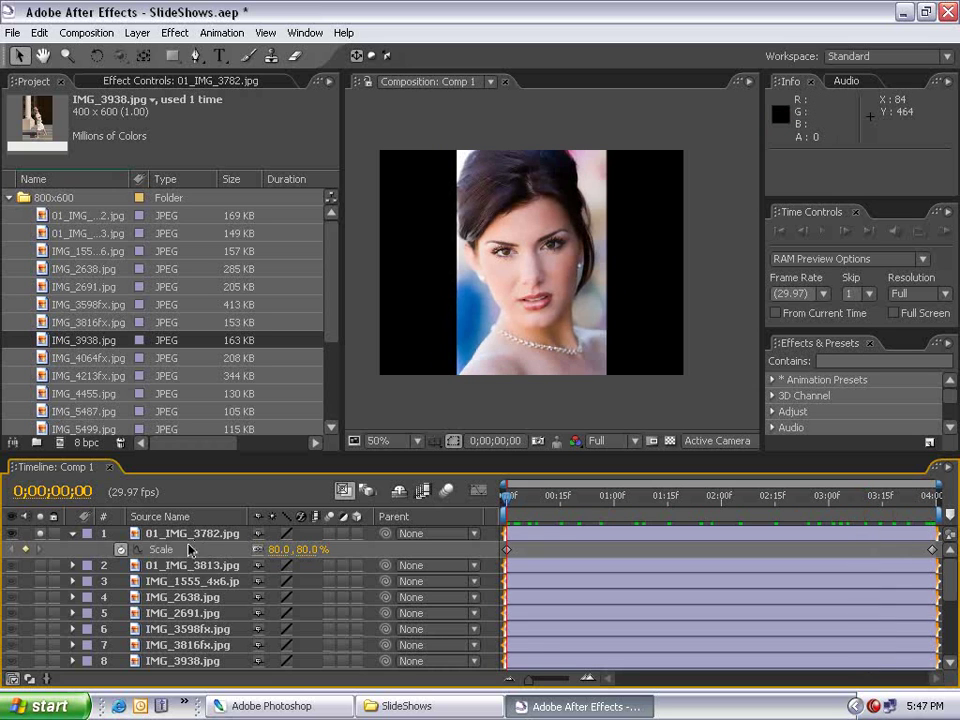
pyautogui.click(520, 497)
pyautogui.moveTo(522, 505); pyautogui.dragTo(932, 515)
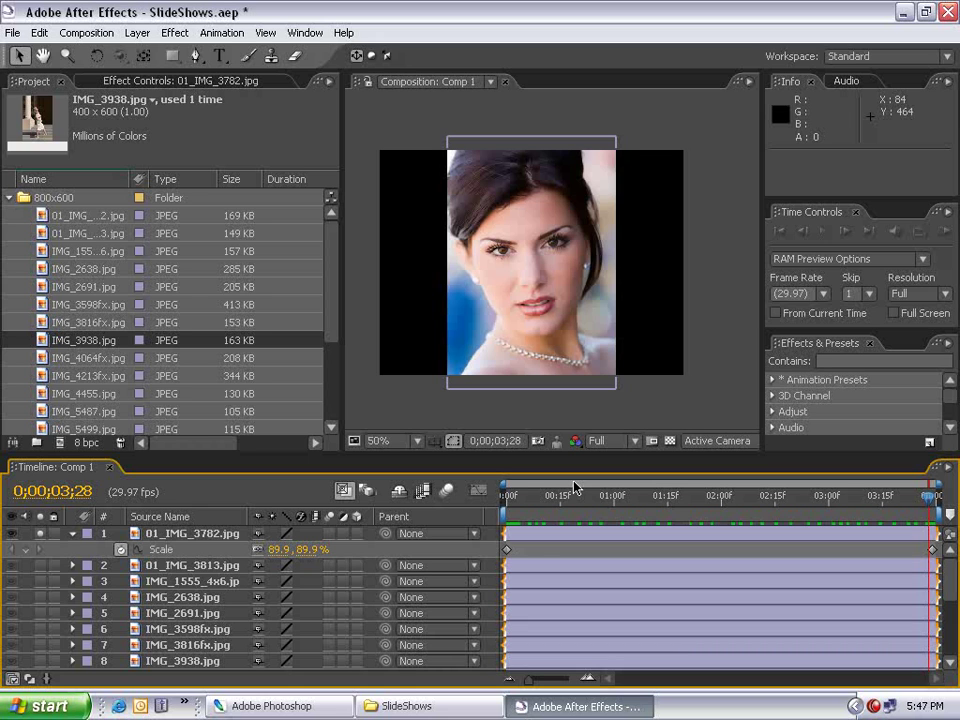
pyautogui.press('Home')
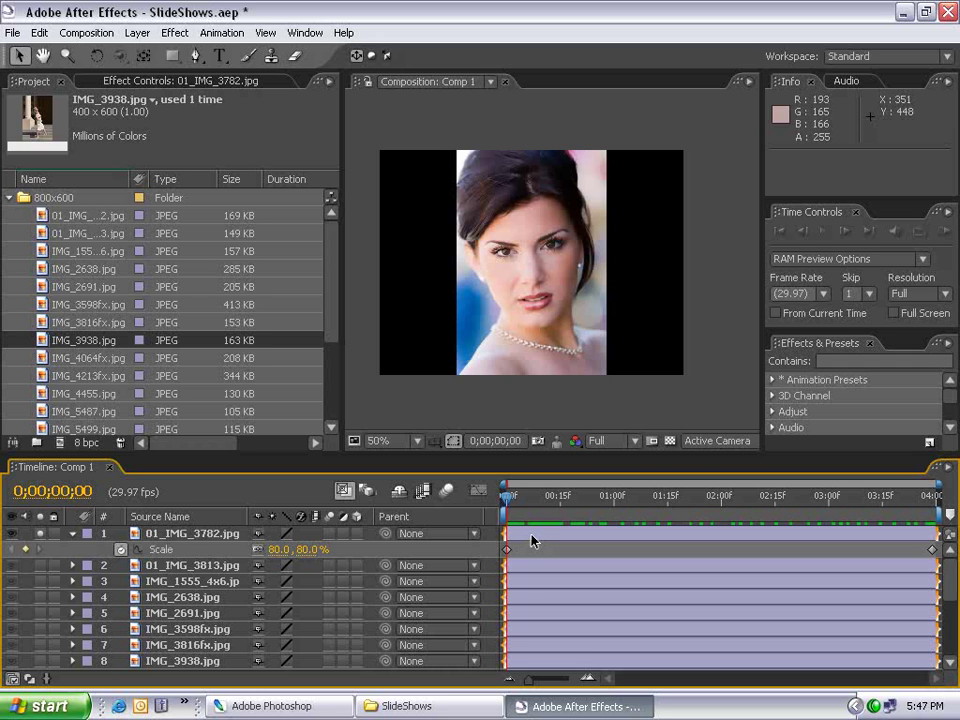
# Step: Apply Fast Blur to the 01_IMG_3782.jpg layer with Blurriness 25 and Repeat Edge Pixels enabled
pyautogui.click(523, 537)
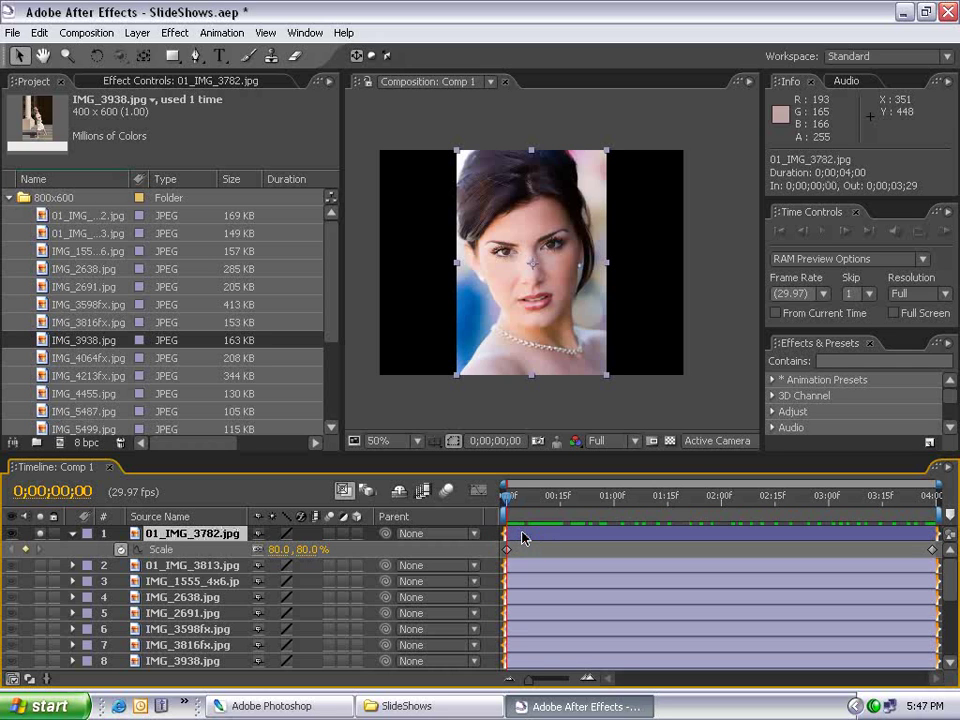
pyautogui.click(175, 32)
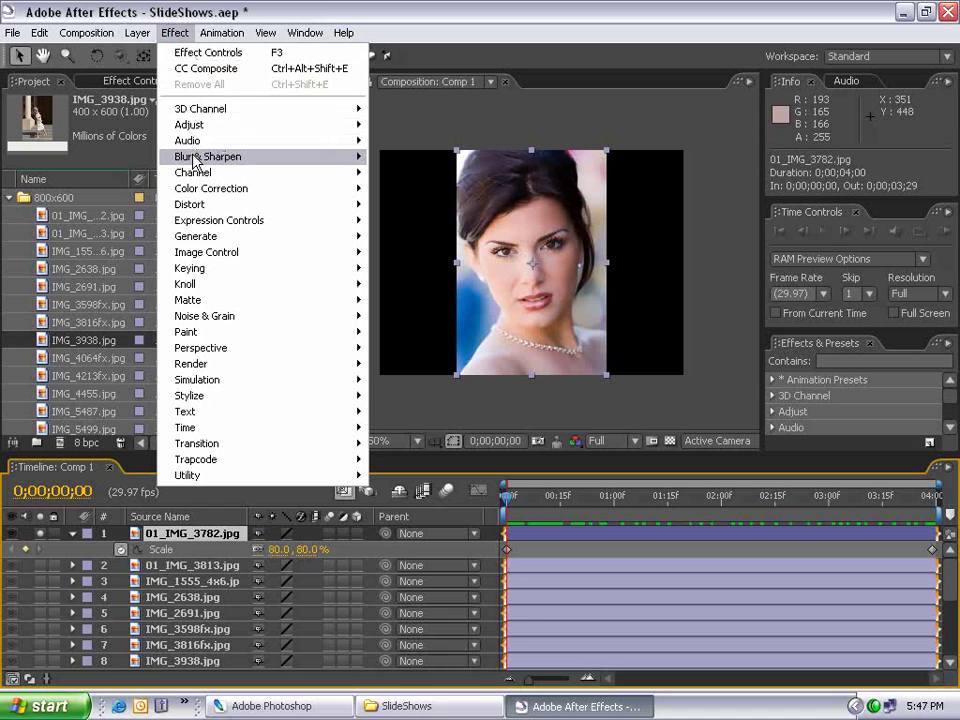
pyautogui.moveTo(195, 158)
pyautogui.click(401, 268)
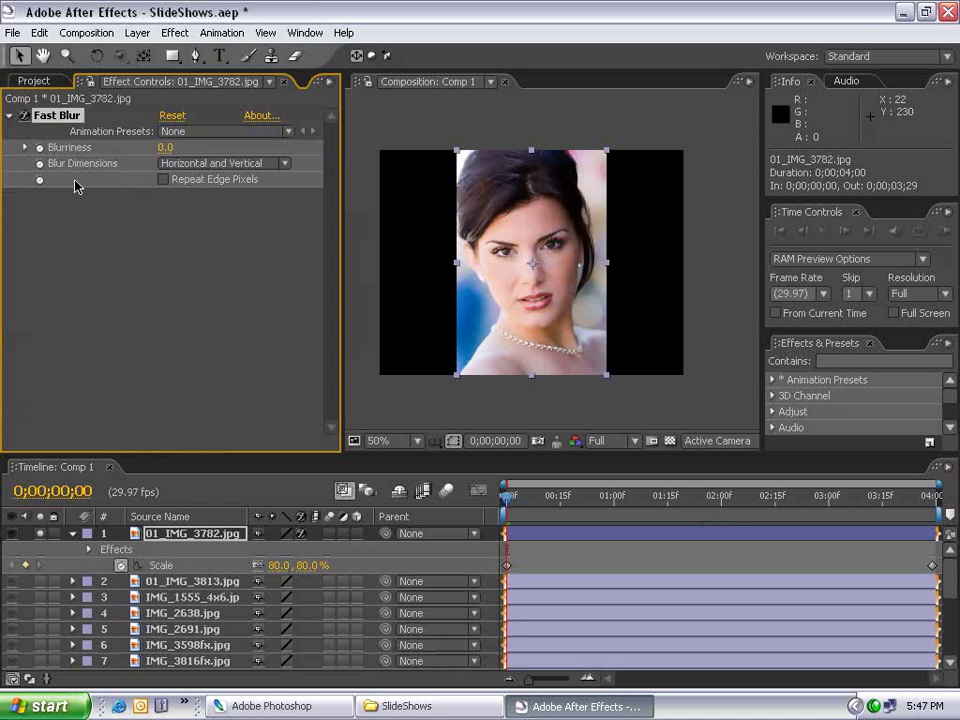
pyautogui.click(165, 147)
pyautogui.write('25')
pyautogui.press('Return')
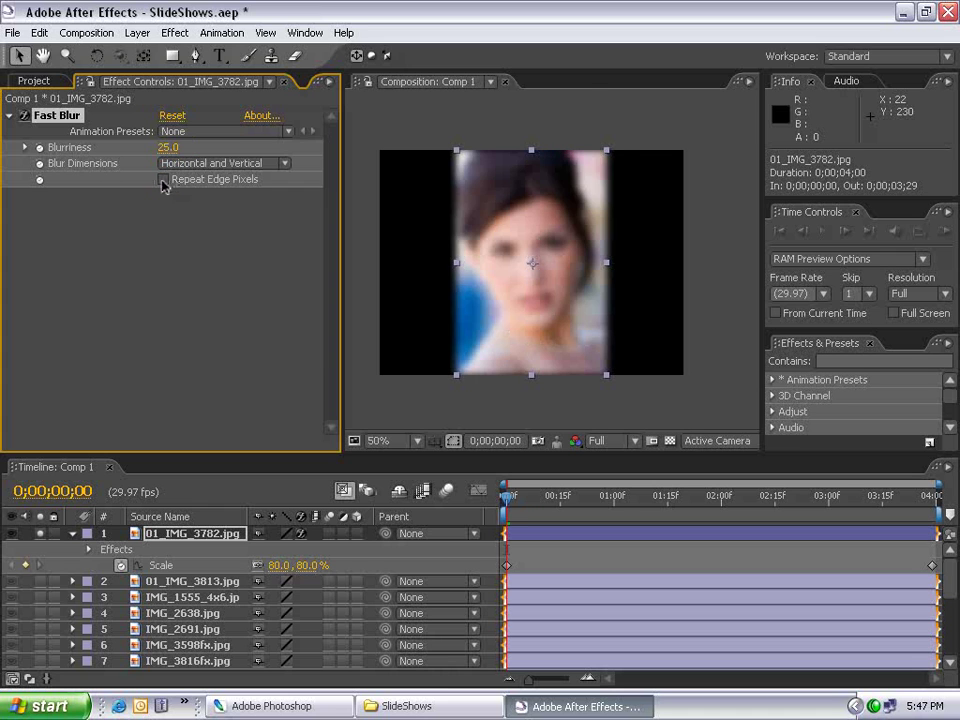
pyautogui.click(163, 180)
# Step: Enable keyframing for the Fast Blur Blurriness of 01_IMG_3782.jpg at 0;00;00;00
pyautogui.scroll(1, 598, 332)
pyautogui.press('s')
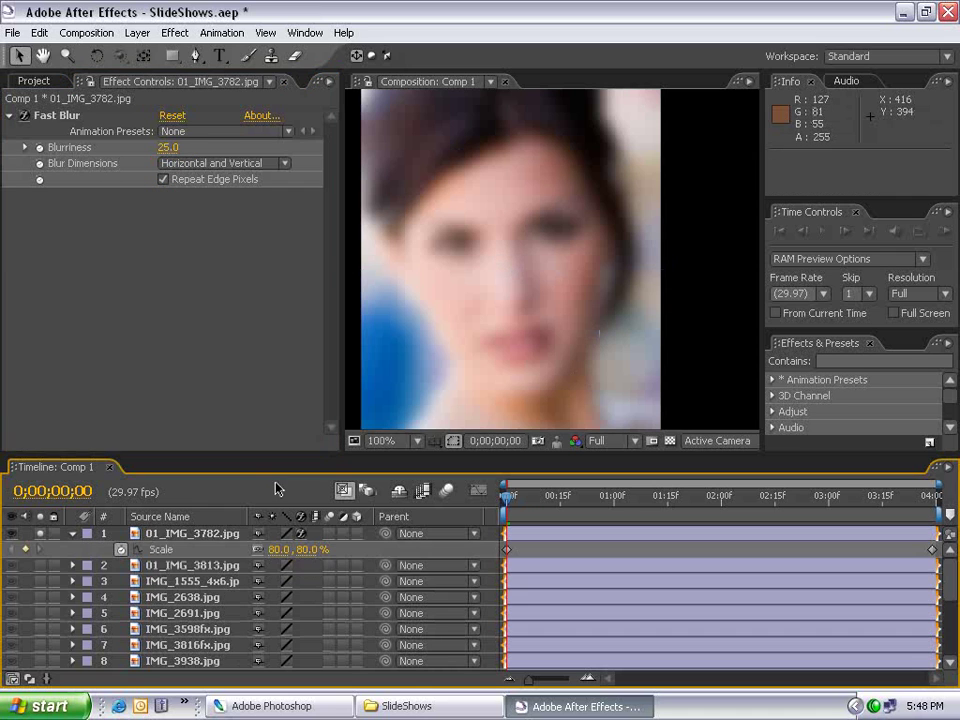
pyautogui.click(45, 154)
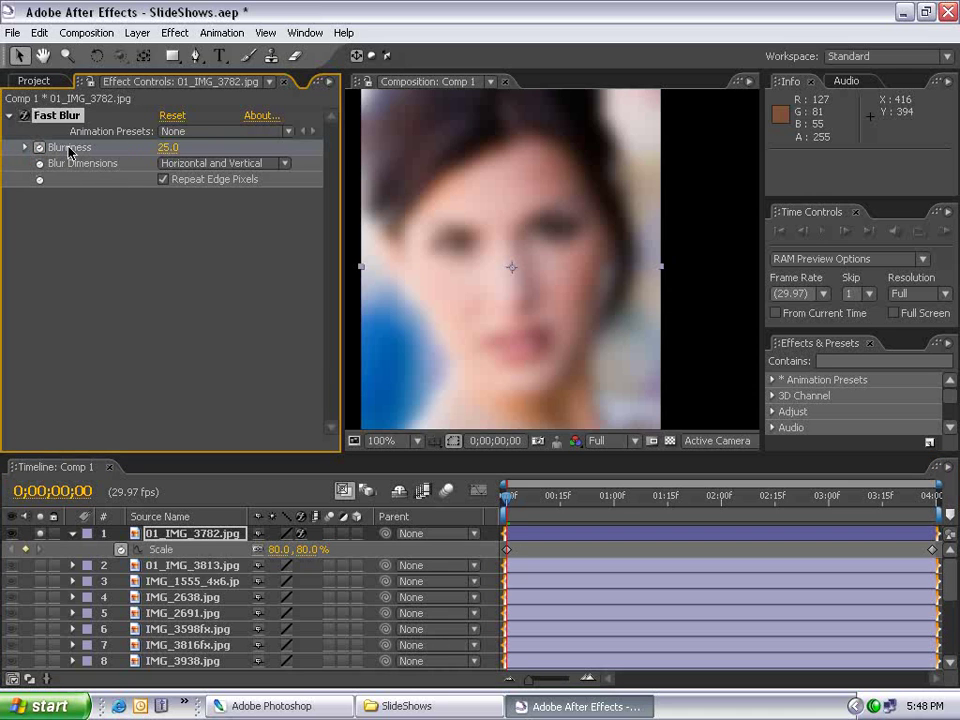
# Step: Try animating the Fast Blur Blurriness to 0 at 0;00;01;00 and scrub through the first second
pyautogui.moveTo(512, 498); pyautogui.dragTo(614, 497)
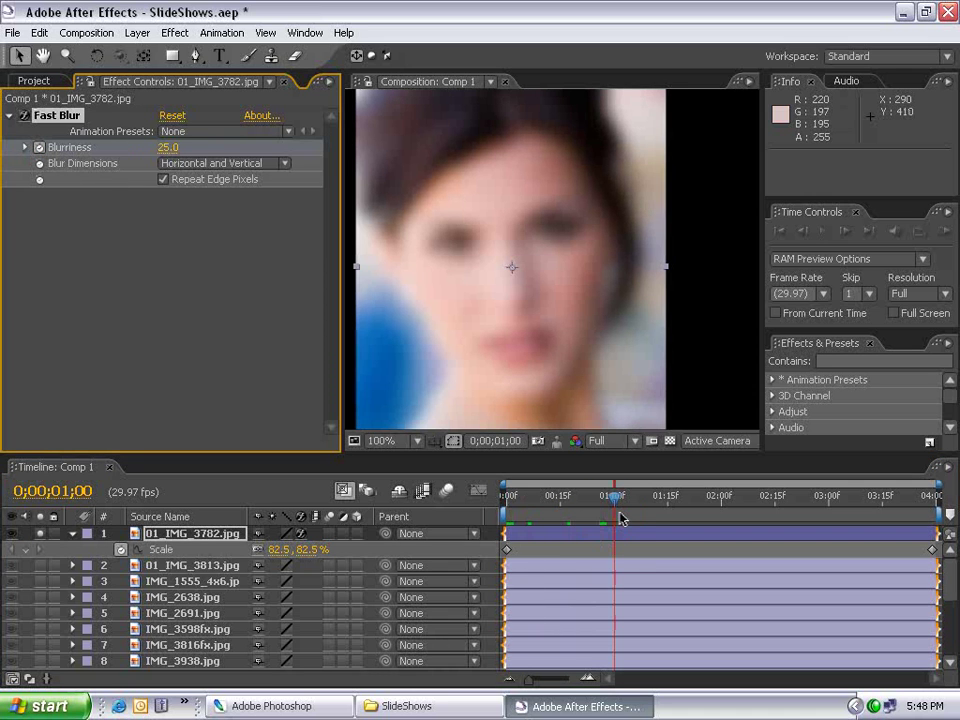
pyautogui.click(168, 147)
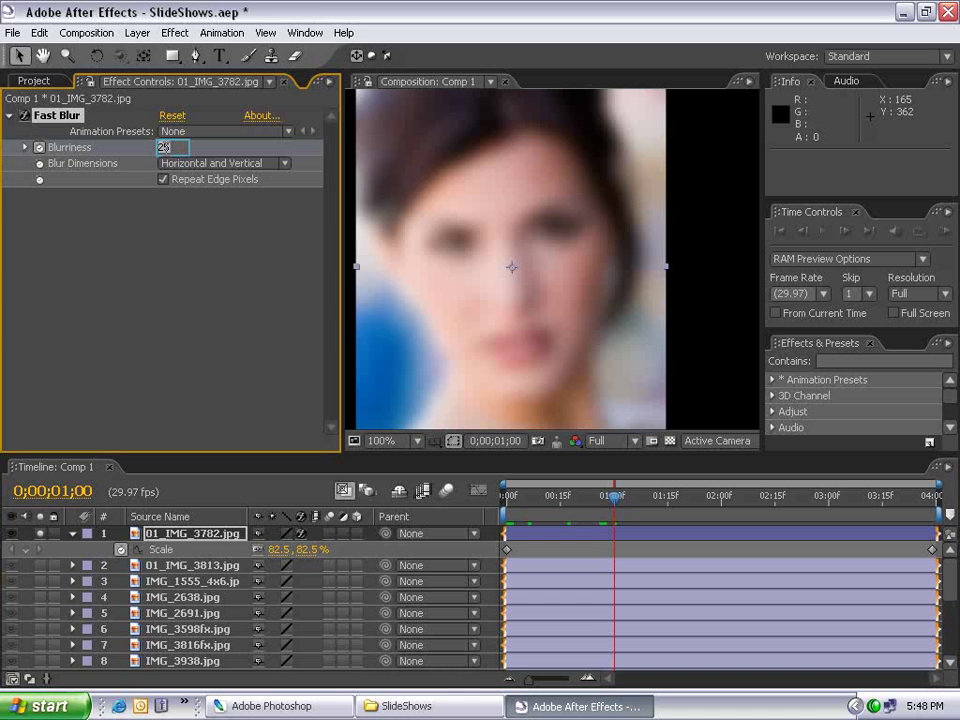
pyautogui.write('0')
pyautogui.press('Return')
pyautogui.click(512, 498)
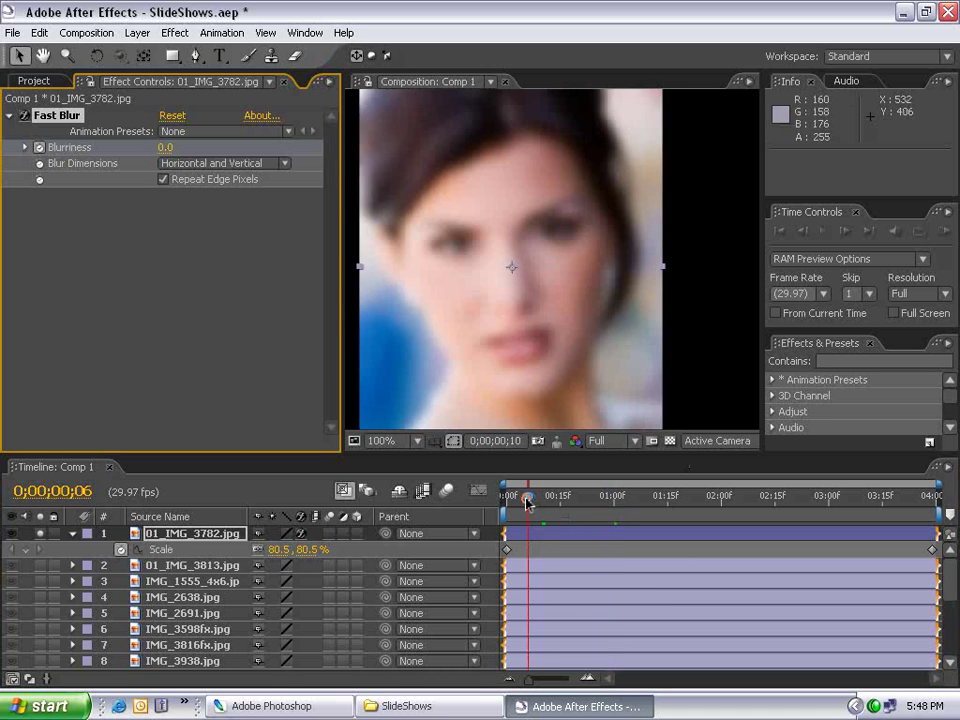
pyautogui.moveTo(514, 503); pyautogui.dragTo(619, 508)
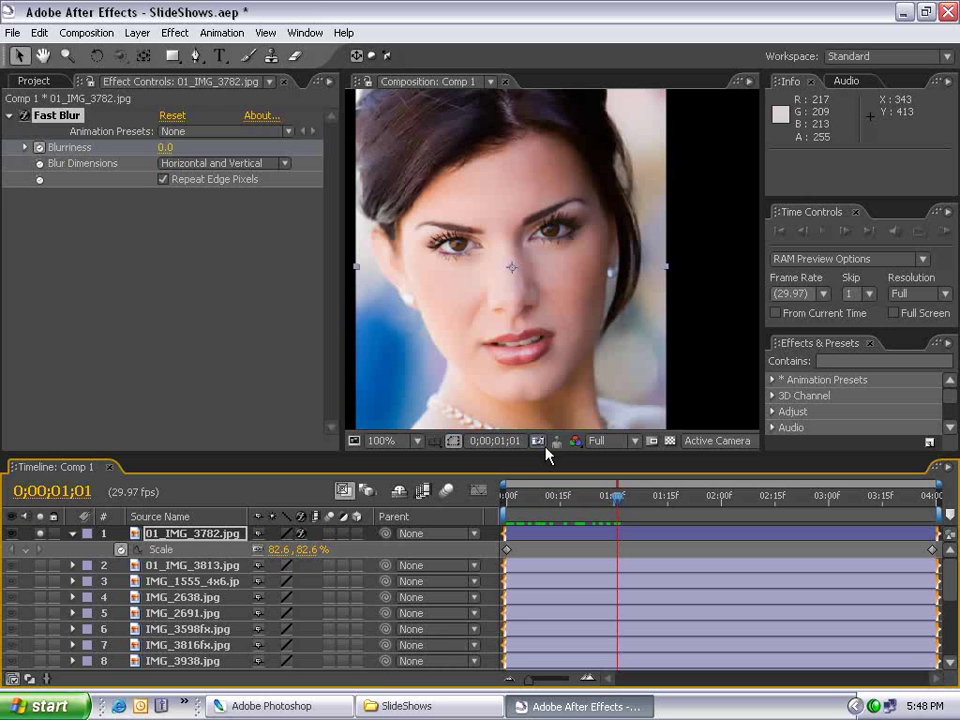
pyautogui.moveTo(617, 497); pyautogui.dragTo(523, 500)
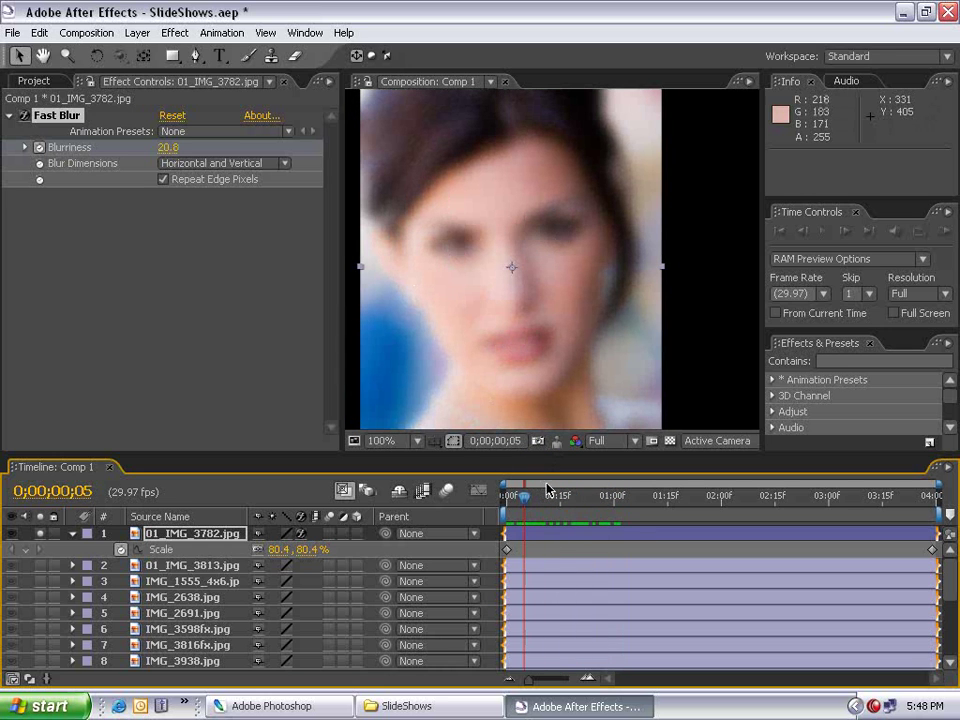
# Step: Reveal the keyframed properties of 01_IMG_3782.jpg, delete the Blurriness keyframe at 0;00;01;00, and return to 0;00;00;00
pyautogui.click(549, 541)
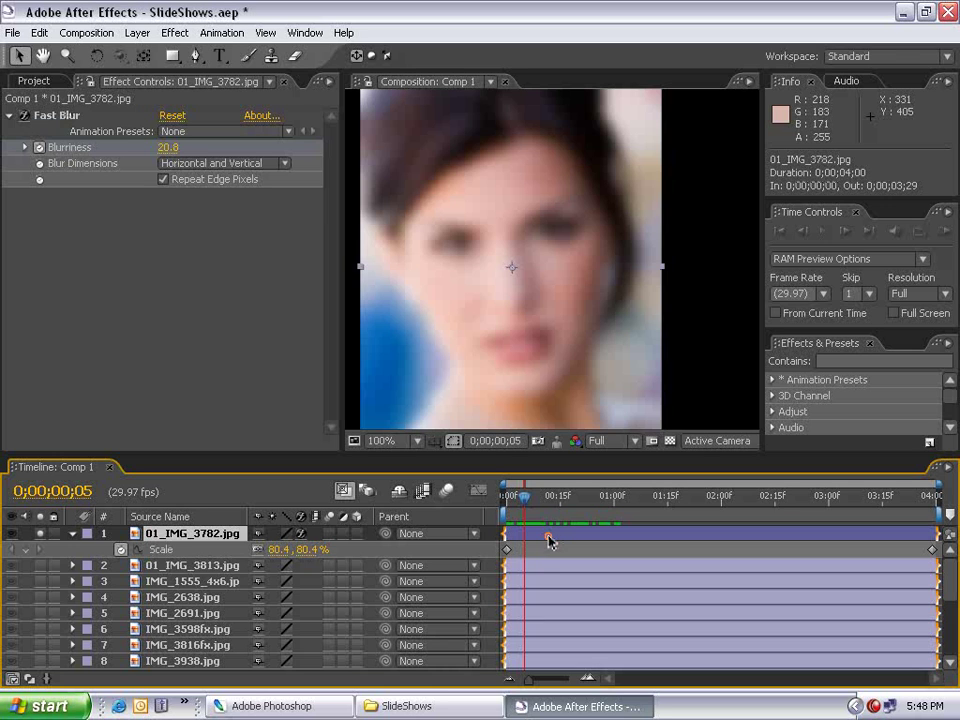
pyautogui.press('u')
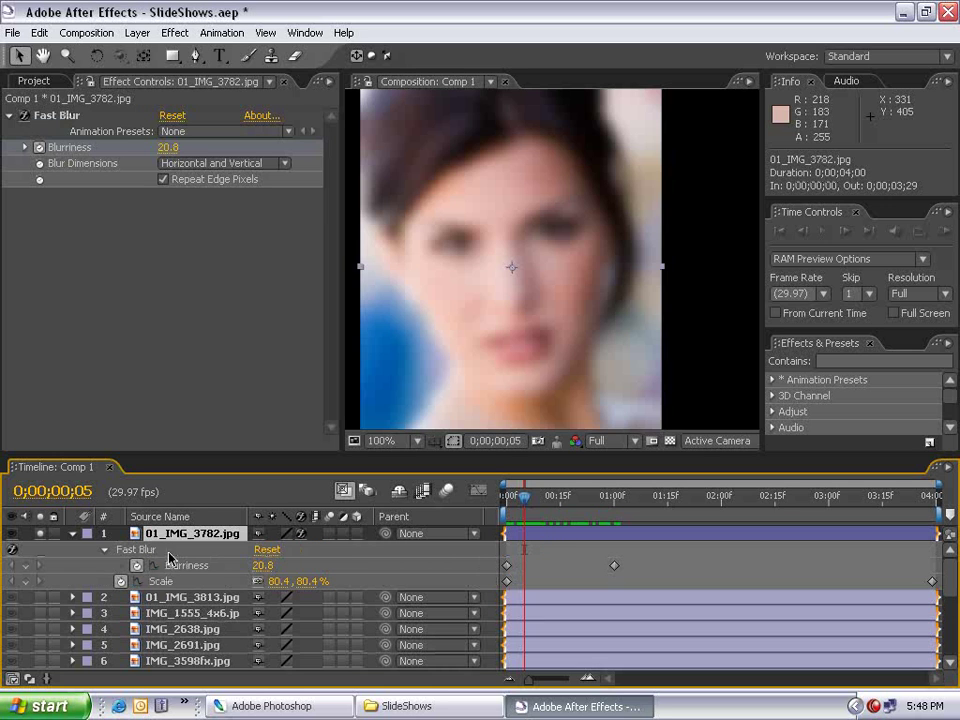
pyautogui.moveTo(650, 548); pyautogui.dragTo(593, 580)
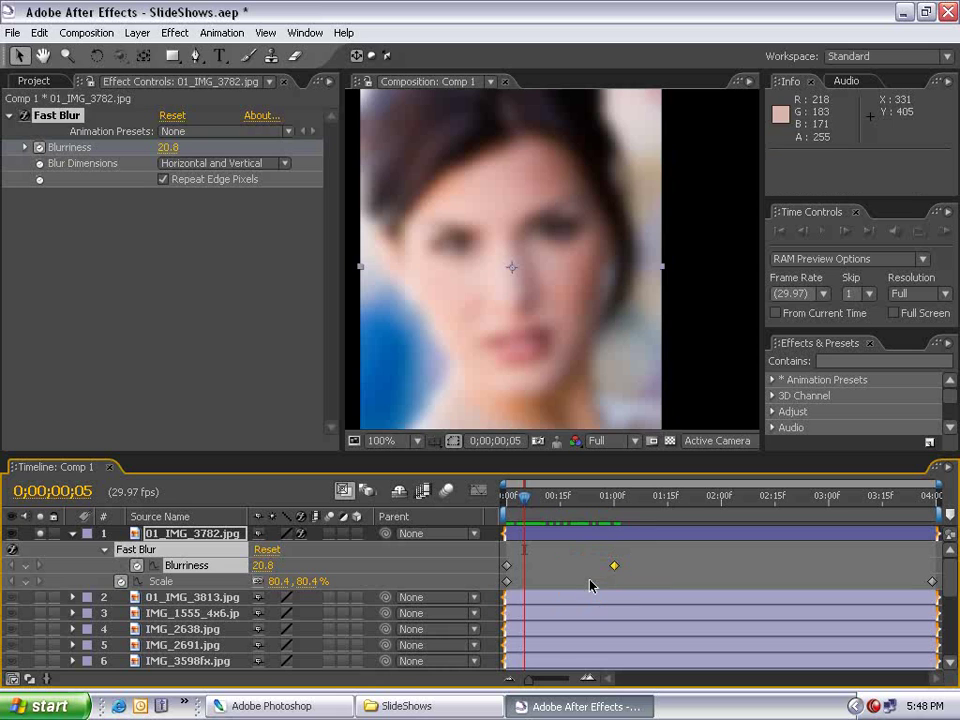
pyautogui.press('Delete')
pyautogui.scroll(-2, 480, 349)
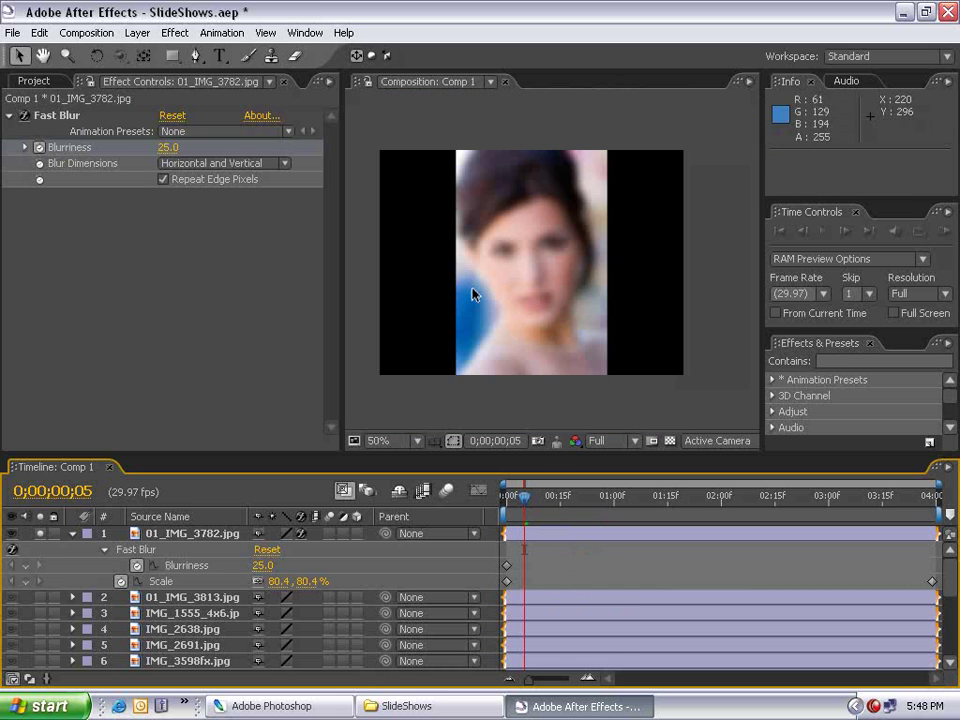
pyautogui.scroll(2, 476, 298)
pyautogui.press('space')
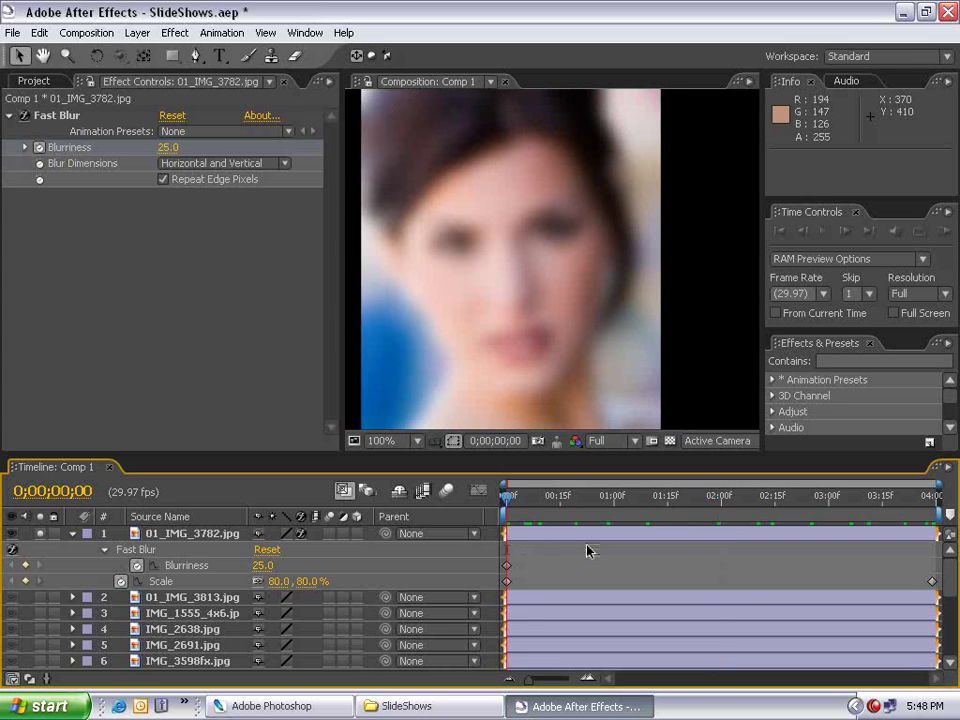
# Step: Apply the CC Composite effect to the 01_IMG_3782.jpg layer below Fast Blur
pyautogui.click(585, 534)
pyautogui.click(175, 33)
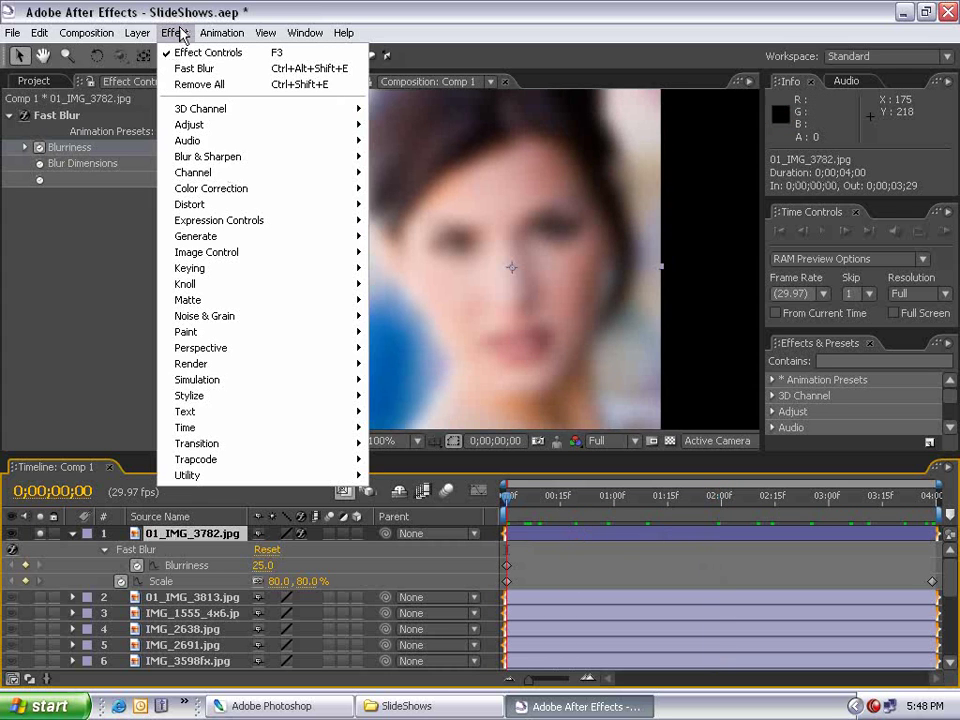
pyautogui.moveTo(200, 172)
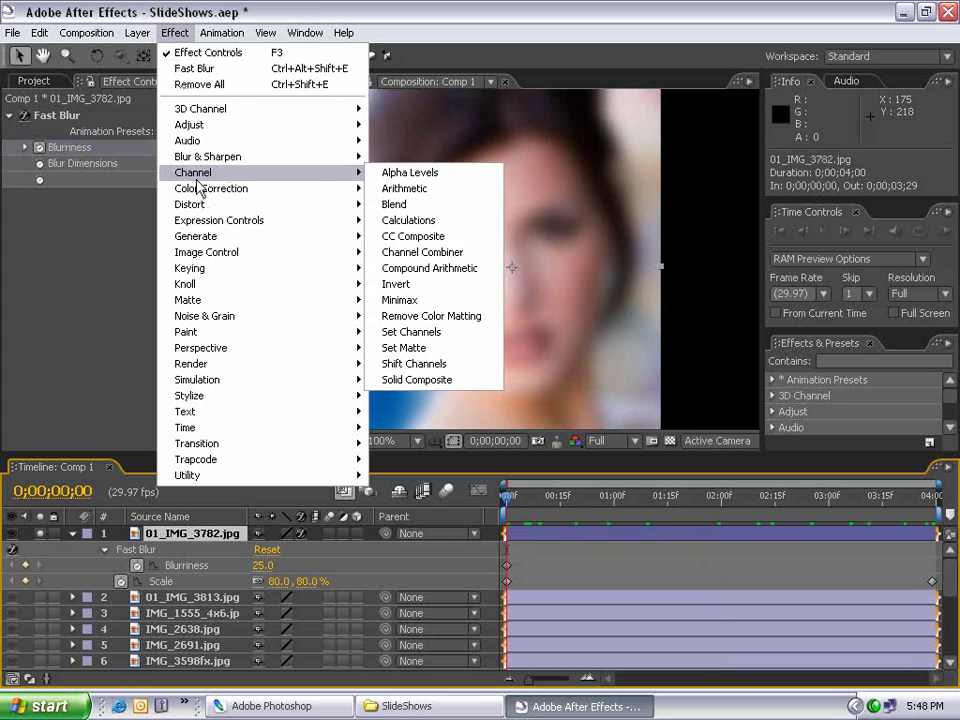
pyautogui.click(408, 237)
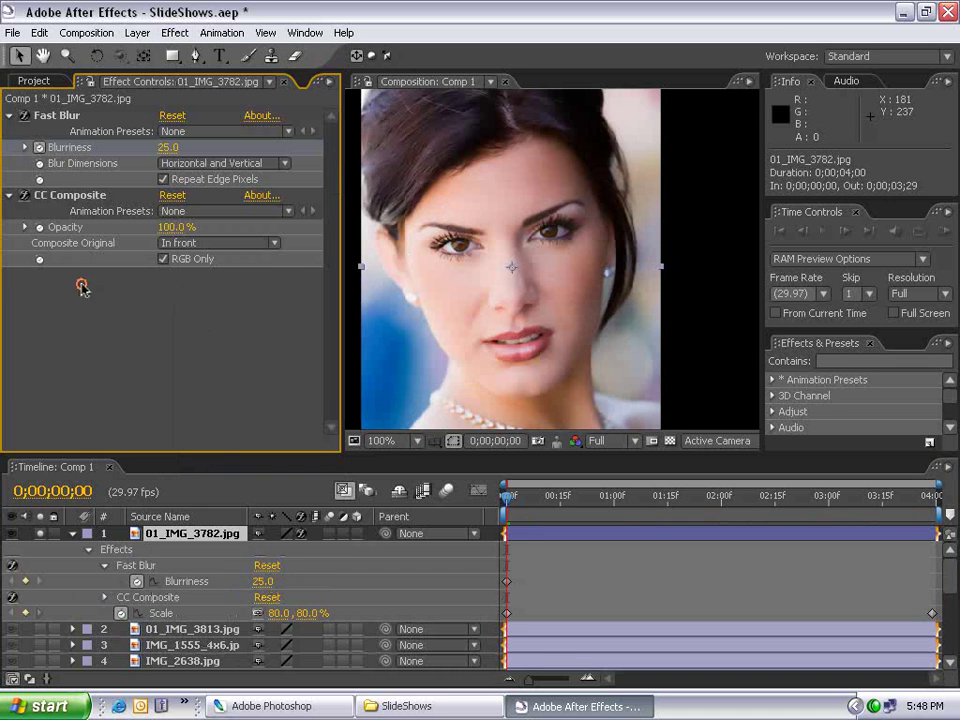
pyautogui.click(70, 195)
pyautogui.click(547, 553)
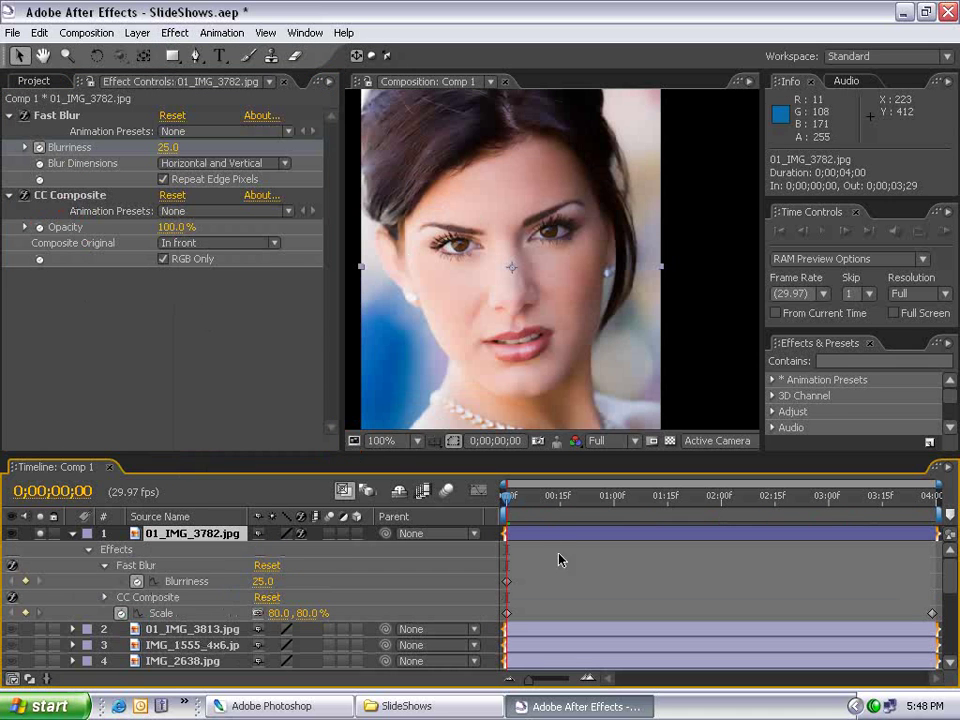
# Step: Lower the CC Composite Opacity on 01_IMG_3782.jpg to 0%
pyautogui.click(160, 227)
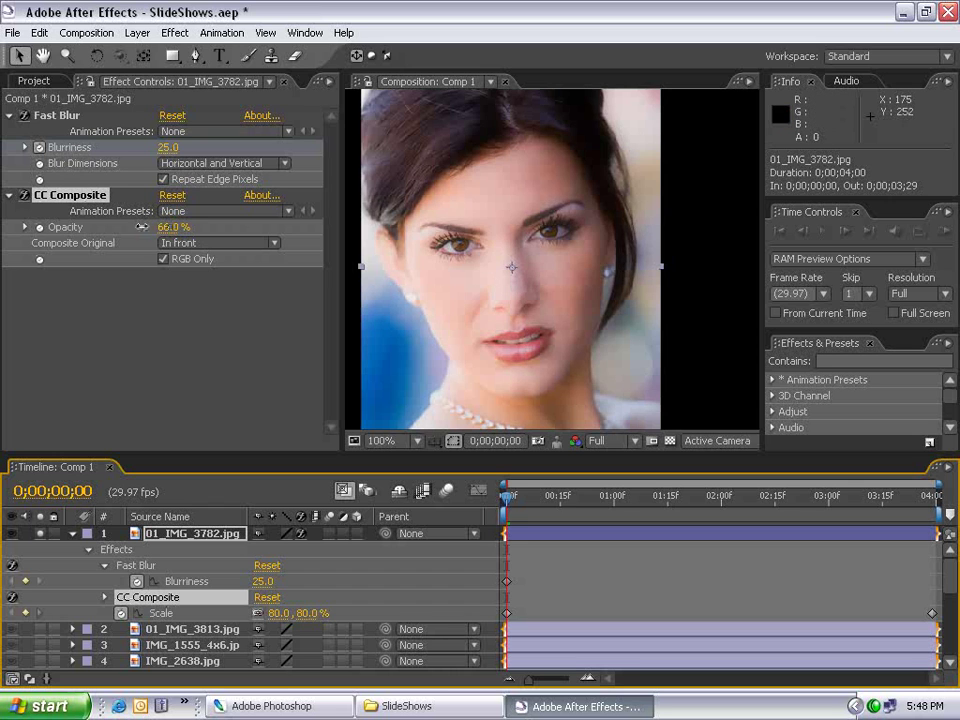
pyautogui.moveTo(142, 227); pyautogui.dragTo(25, 228)
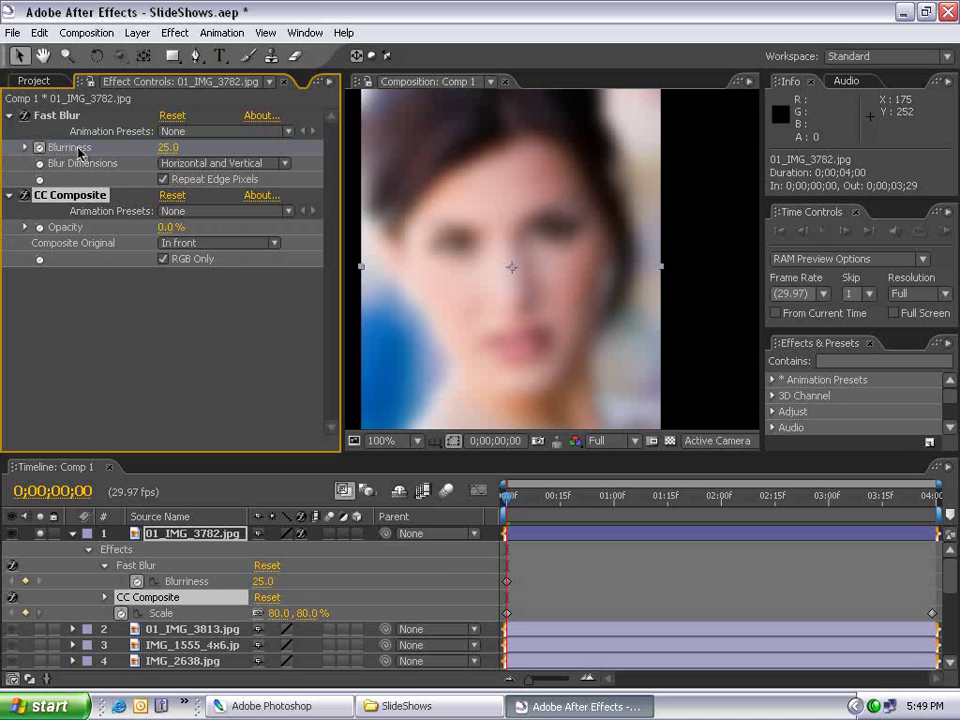
pyautogui.moveTo(166, 228)
pyautogui.mouseDown()
pyautogui.moveTo(273, 229)
pyautogui.moveTo(160, 228)
pyautogui.mouseUp()
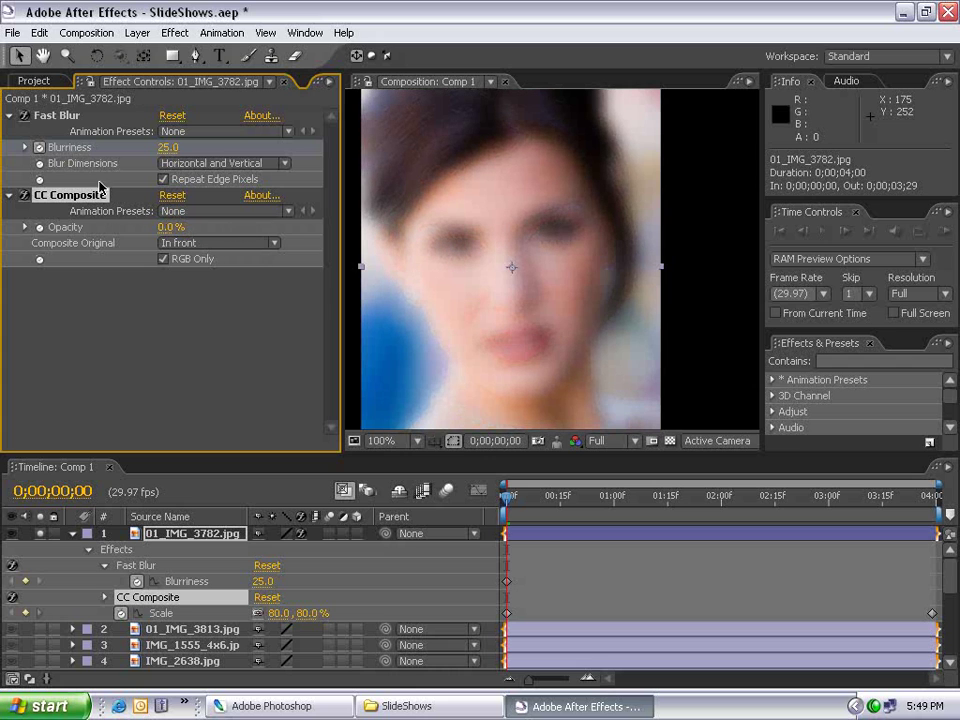
pyautogui.click(667, 601)
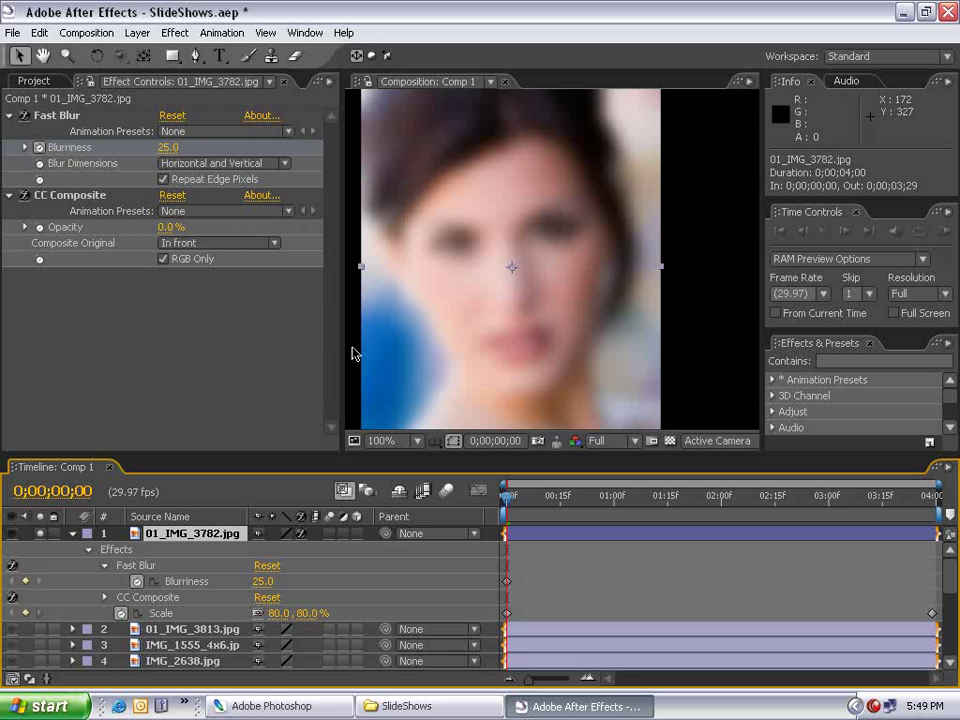
# Step: Keyframe the CC Composite Opacity from 0% at 0;00;00;00 to 100% at 0;00;01;00 and scrub through the transition
pyautogui.click(70, 195)
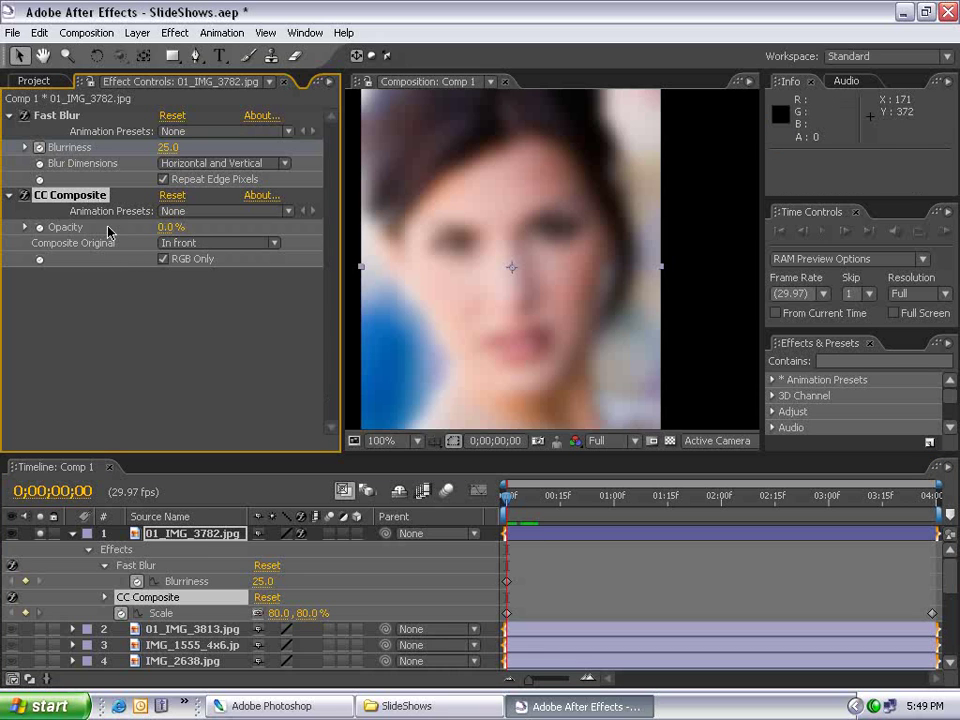
pyautogui.click(40, 229)
pyautogui.click(504, 498)
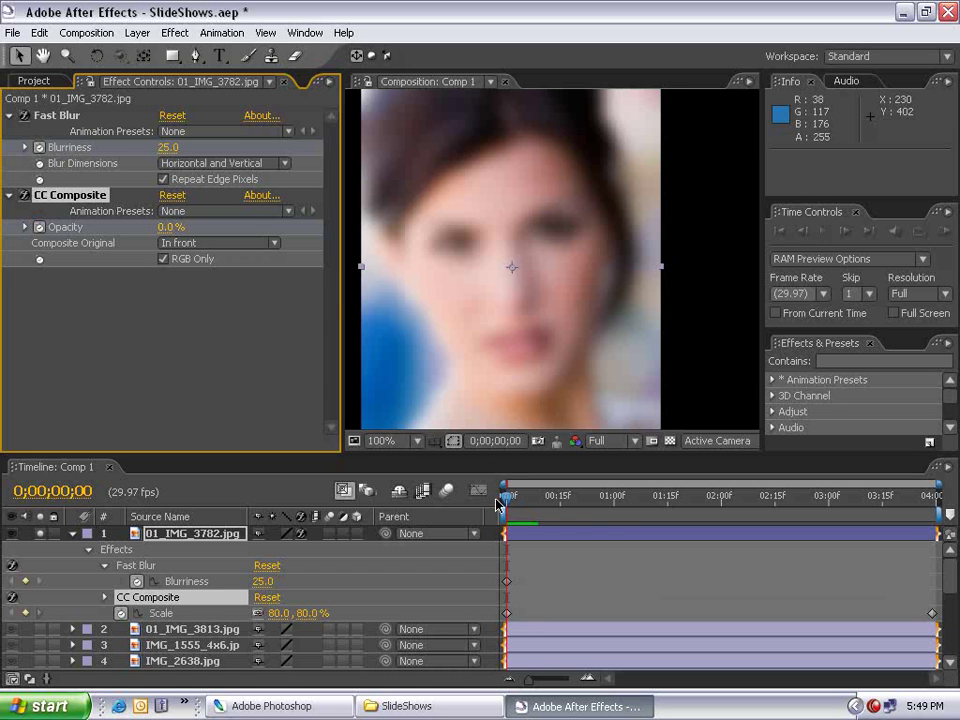
pyautogui.moveTo(500, 505); pyautogui.dragTo(613, 498)
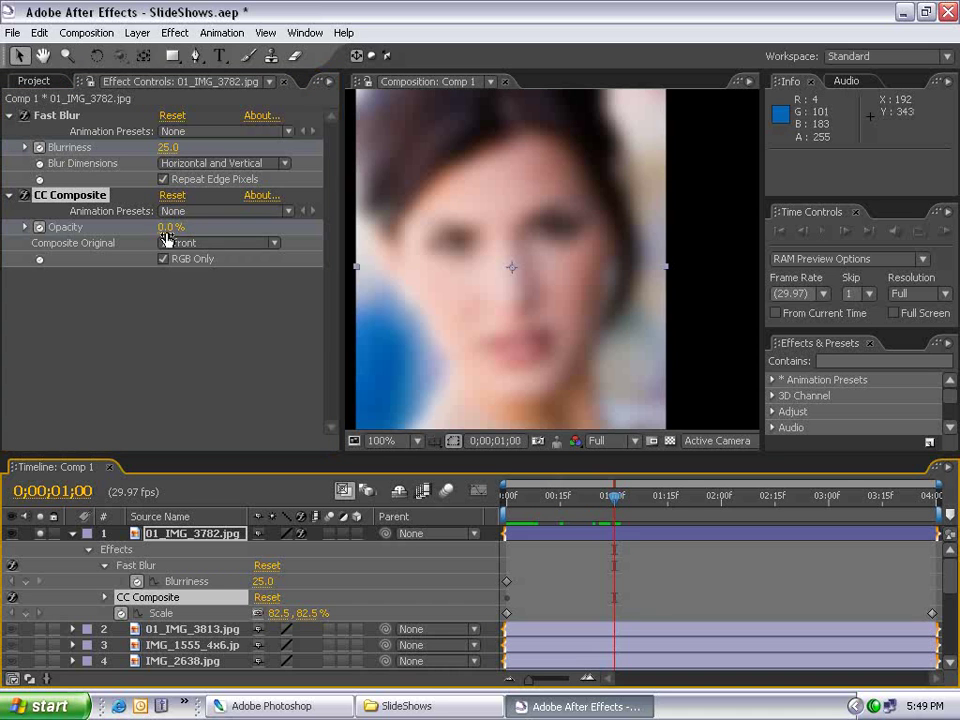
pyautogui.moveTo(168, 228); pyautogui.dragTo(456, 208)
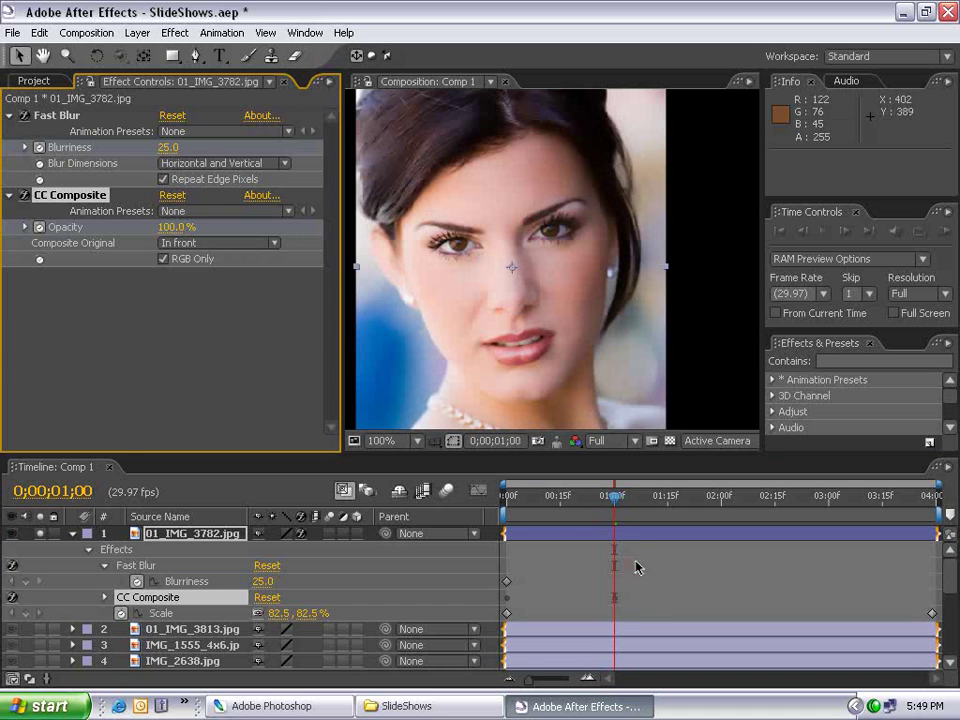
pyautogui.moveTo(613, 497)
pyautogui.mouseDown()
pyautogui.moveTo(611, 505)
pyautogui.moveTo(500, 506)
pyautogui.moveTo(611, 505)
pyautogui.mouseUp()
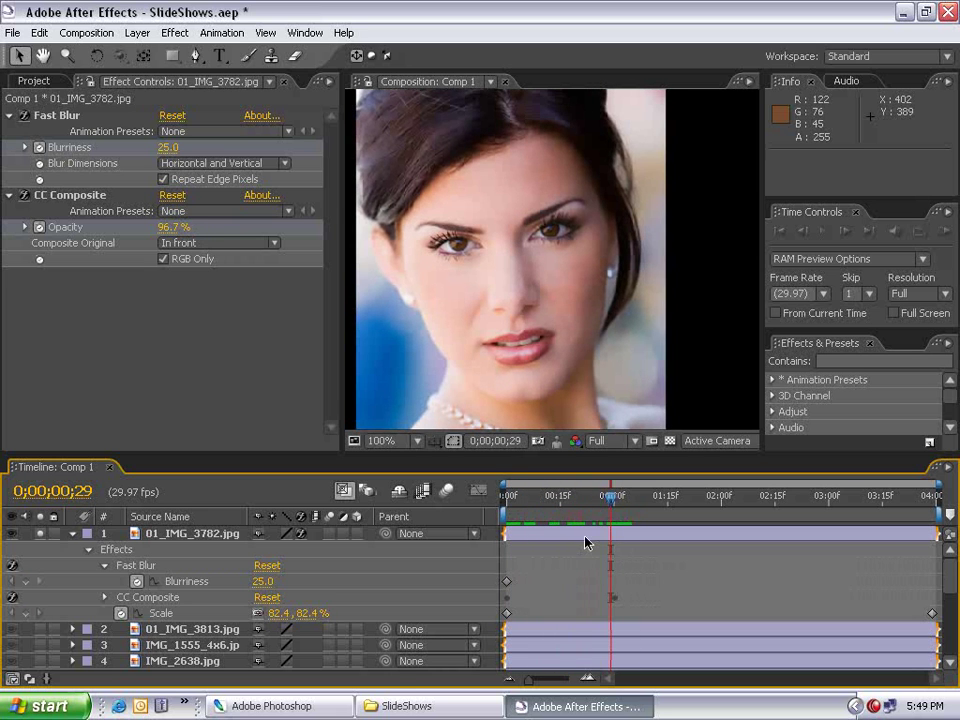
# Step: Show only the keyframed properties of the 01_IMG_3782.jpg layer in the timeline
pyautogui.click(585, 543)
pyautogui.press('u')
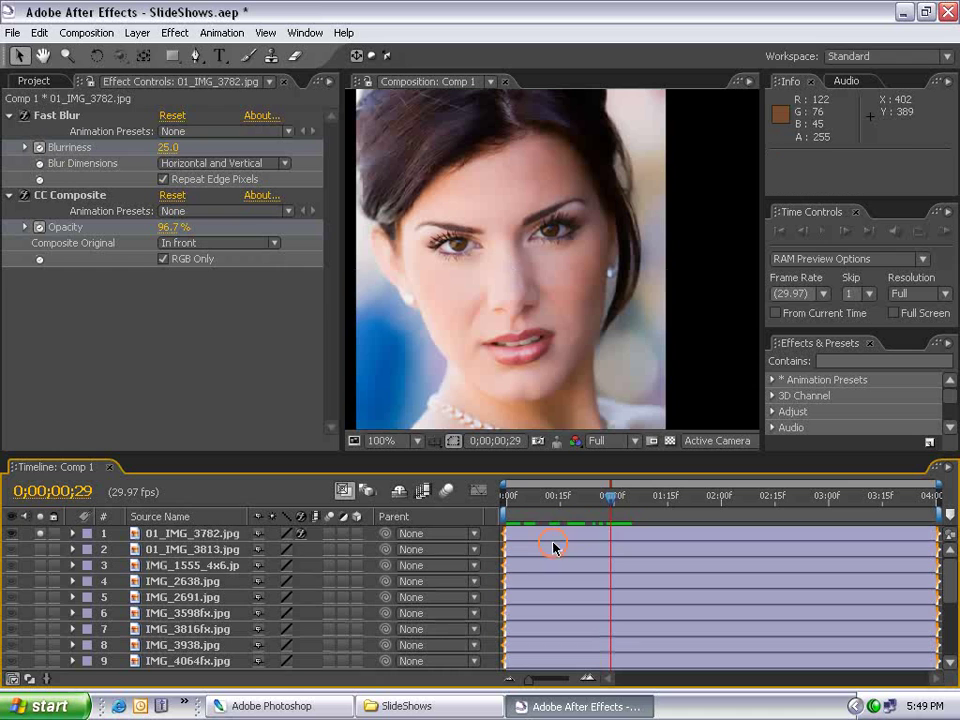
pyautogui.press('u')
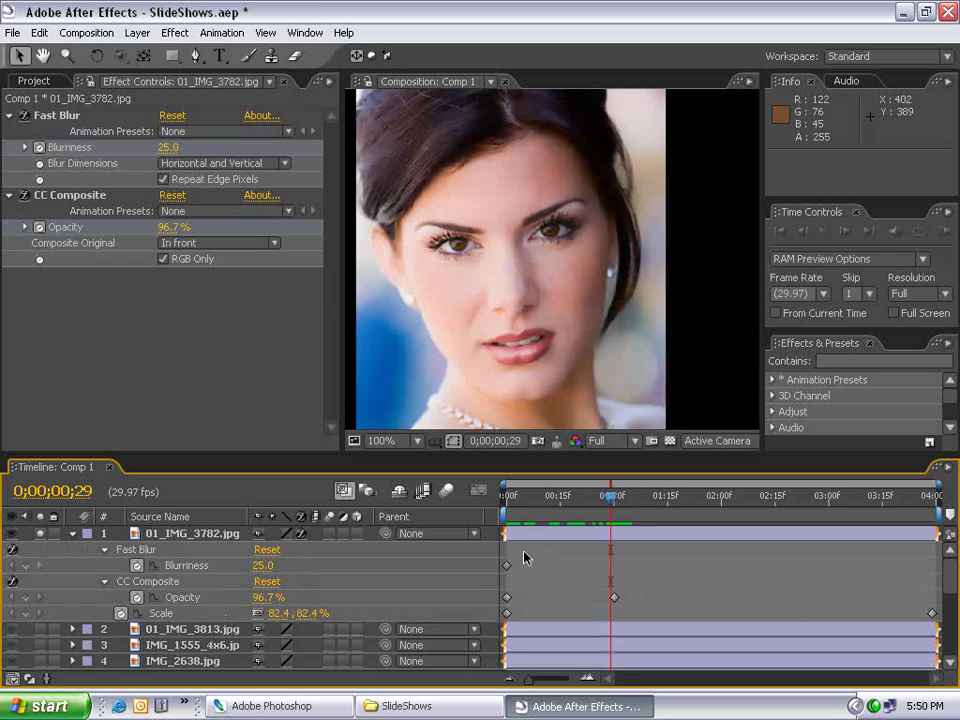
# Step: Delete the Fast Blur Blurriness keyframe on 01_IMG_3782.jpg and apply Easy Ease to both CC Composite Opacity keyframes
pyautogui.click(505, 566)
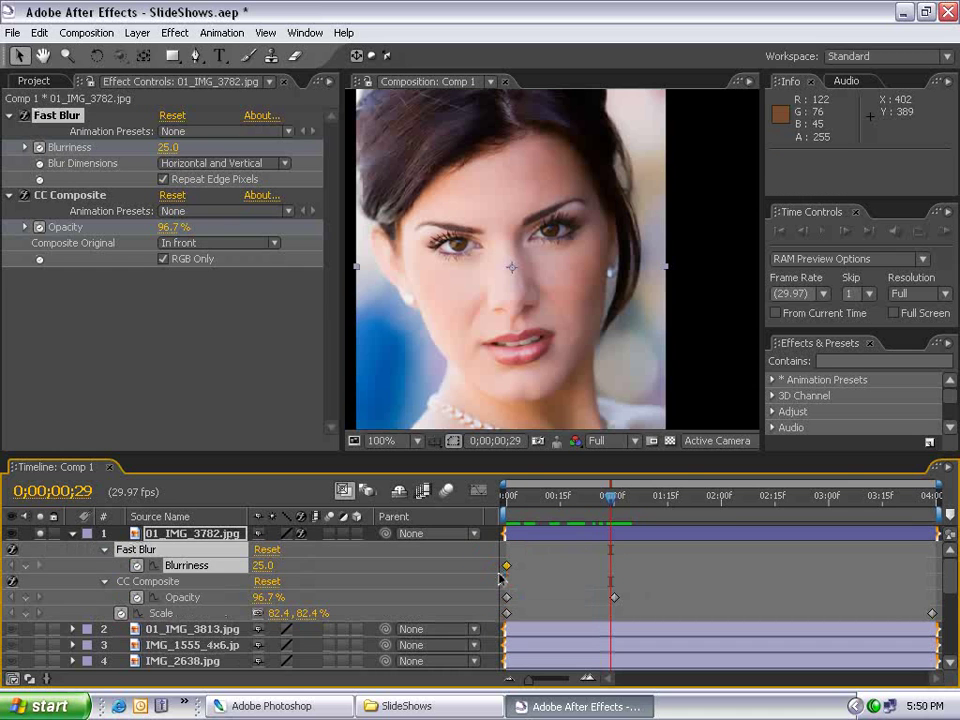
pyautogui.press('Delete')
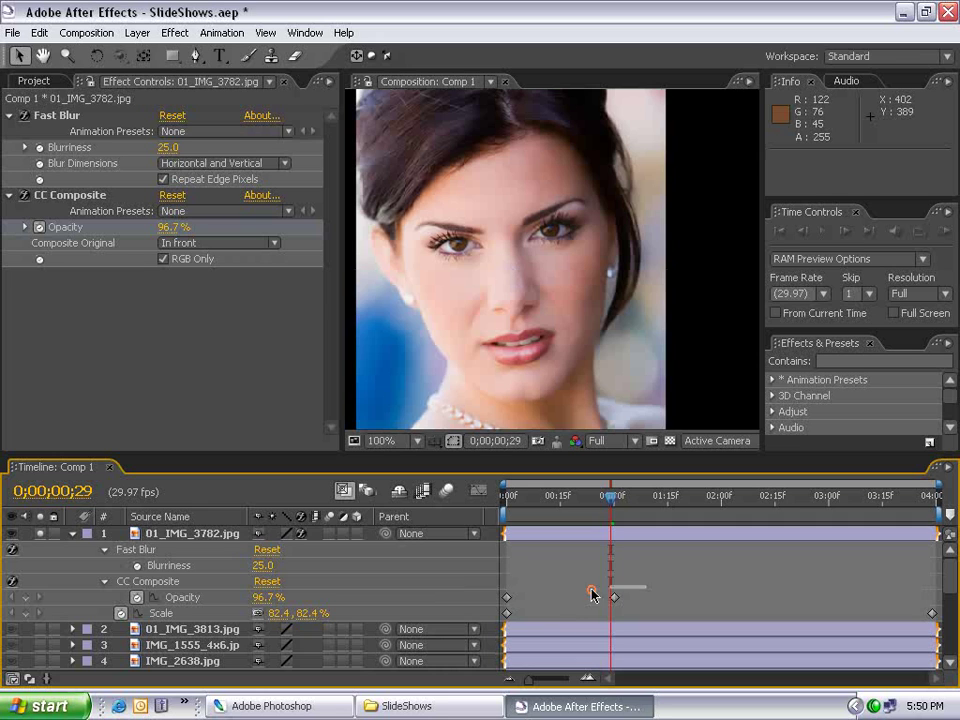
pyautogui.moveTo(591, 595); pyautogui.dragTo(506, 604)
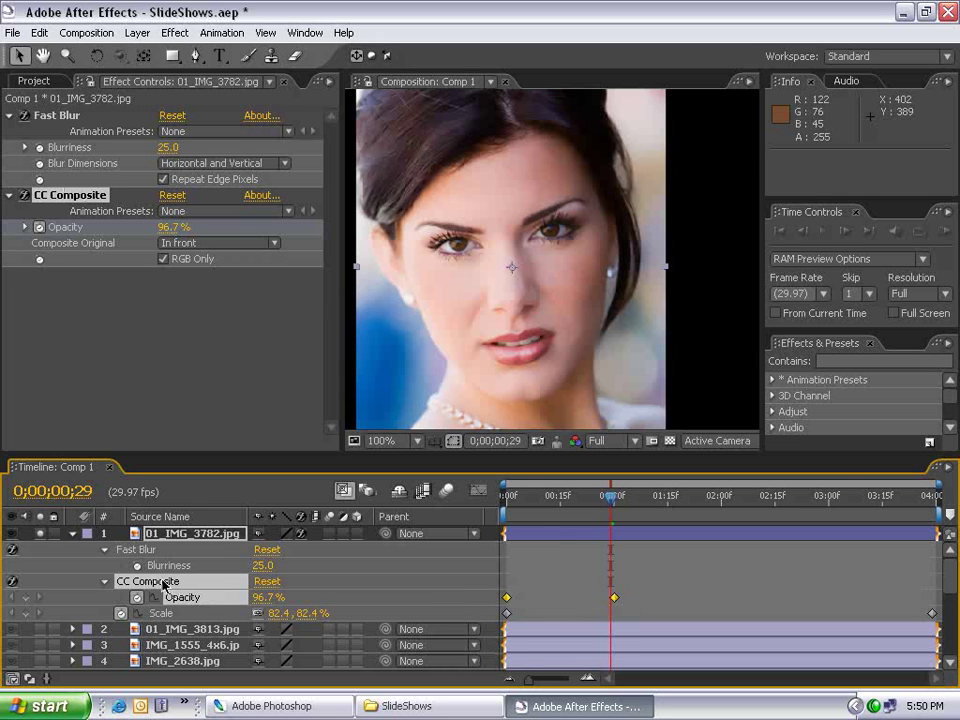
pyautogui.press('F9')
# Step: View the composition at 50% and preview the eased blur-to-sharp transition from 0;00;00;00
pyautogui.scroll(-1, 551, 345)
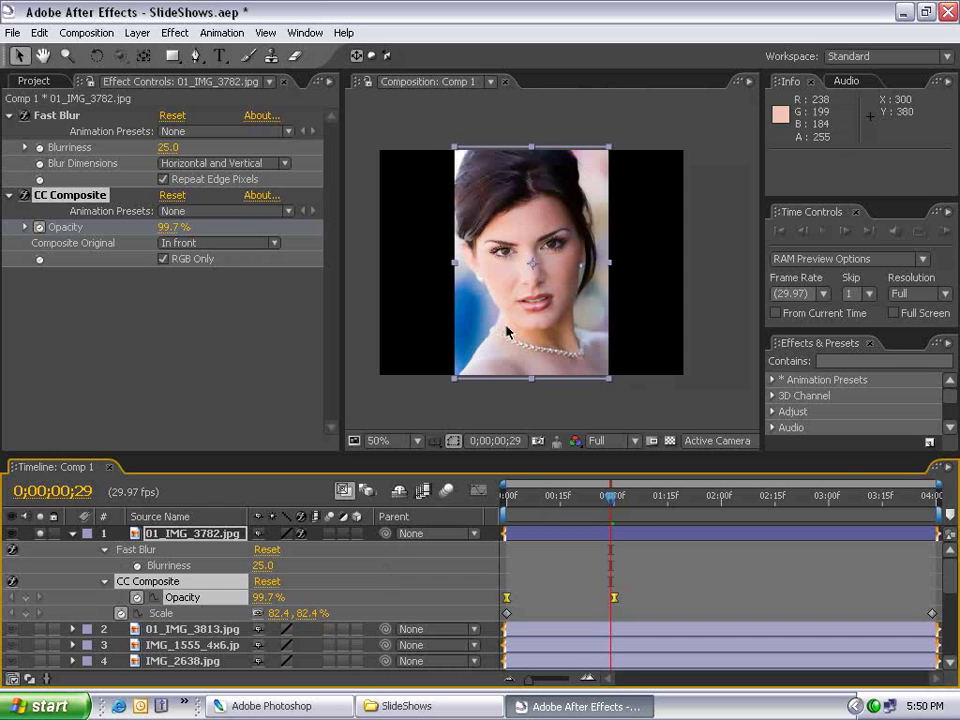
pyautogui.press('Home')
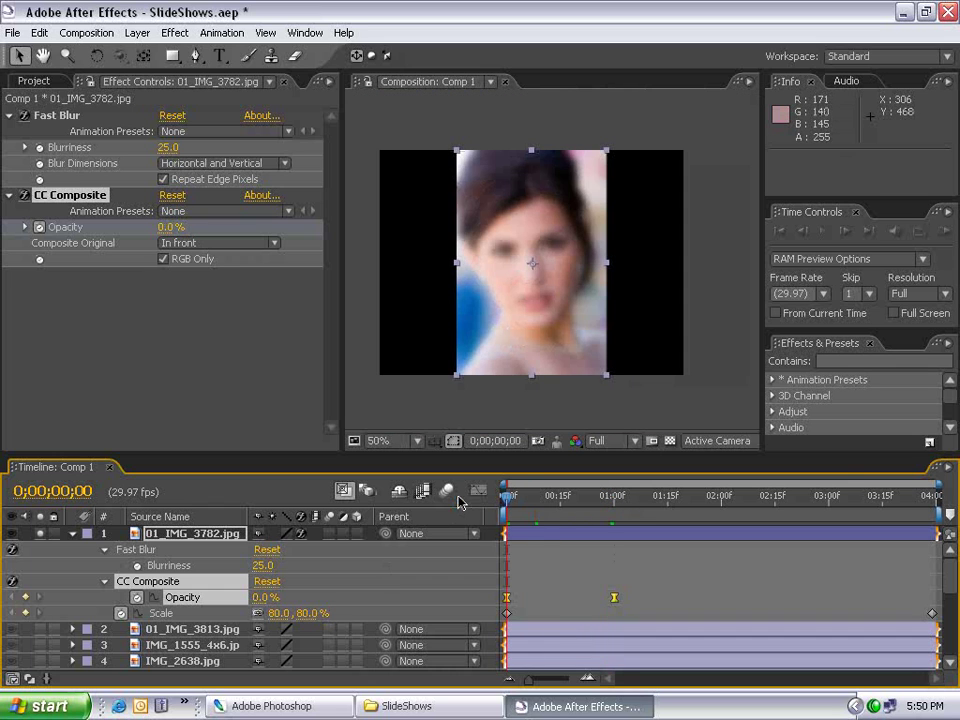
pyautogui.press('KP_0')
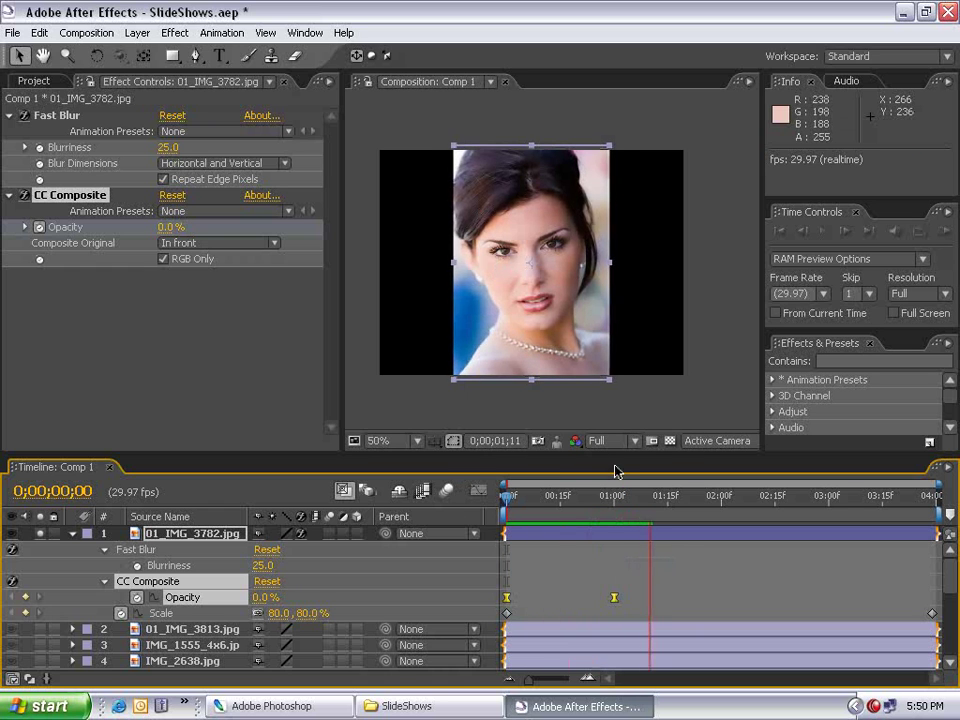
pyautogui.moveTo(611, 497); pyautogui.dragTo(565, 507)
pyautogui.press('Home')
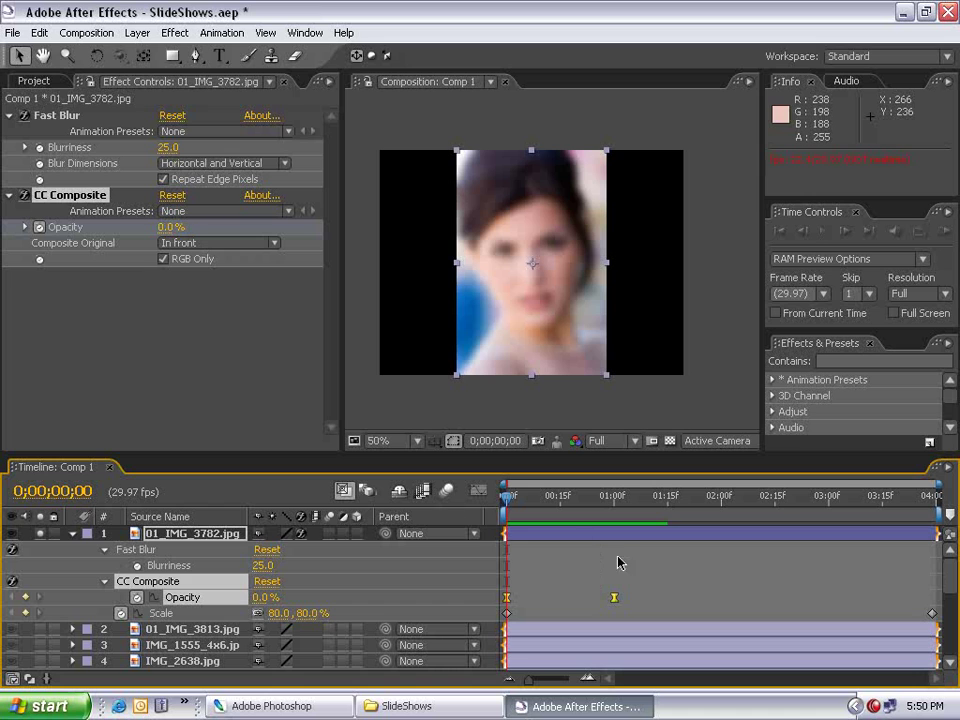
pyautogui.click(641, 563)
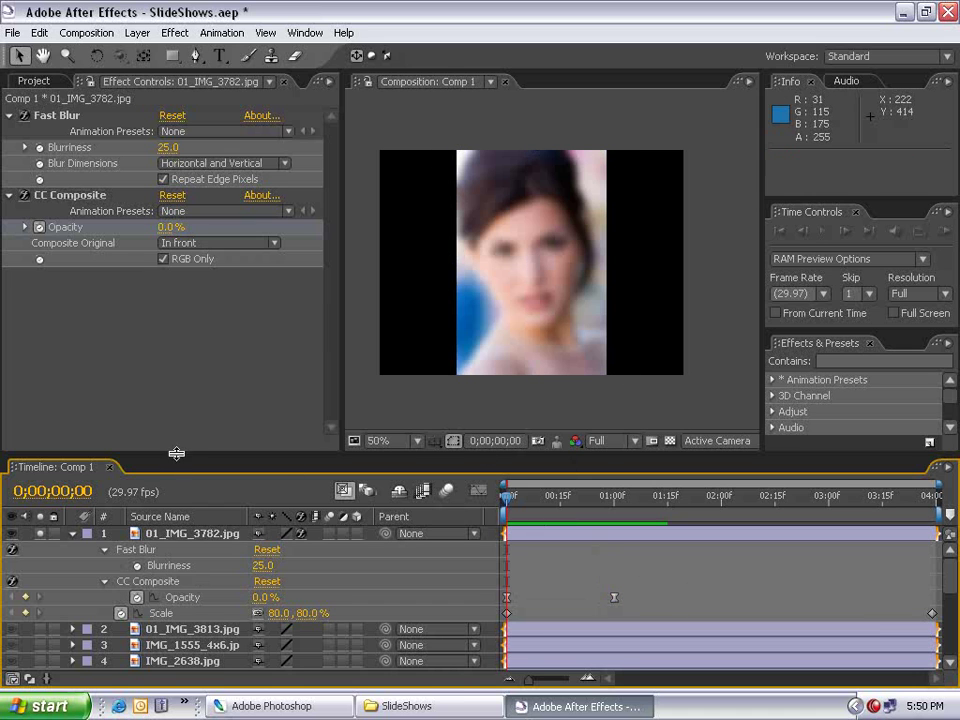
# Step: Enlarge the timeline area and reveal all modified properties of the 01_IMG_3782.jpg layer
pyautogui.moveTo(171, 448); pyautogui.dragTo(174, 382)
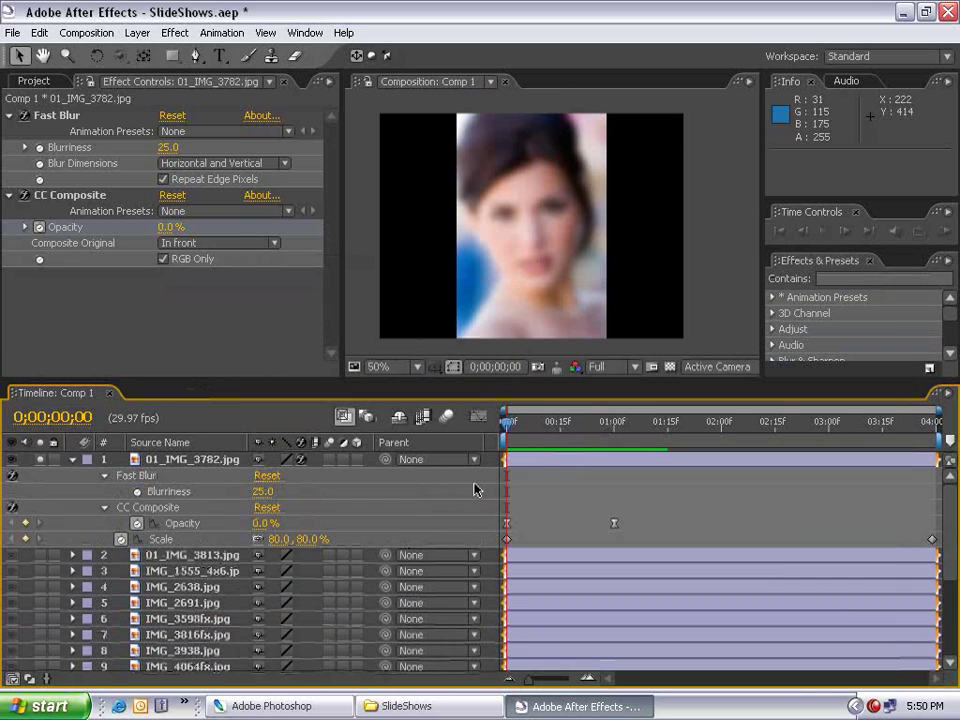
pyautogui.click(566, 468)
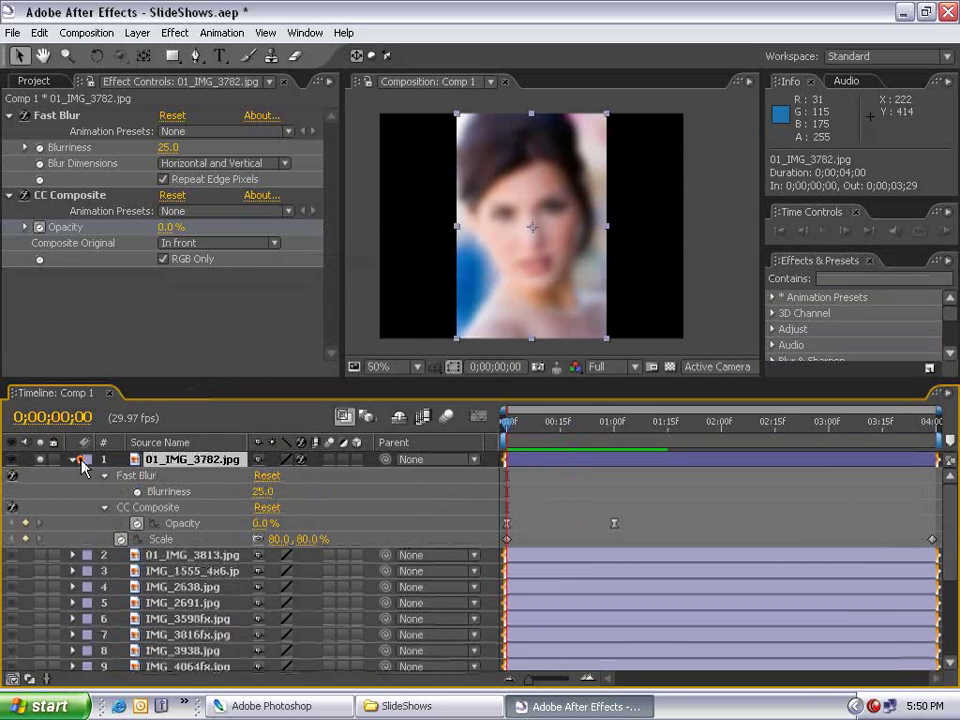
pyautogui.click(74, 459)
pyautogui.click(514, 476)
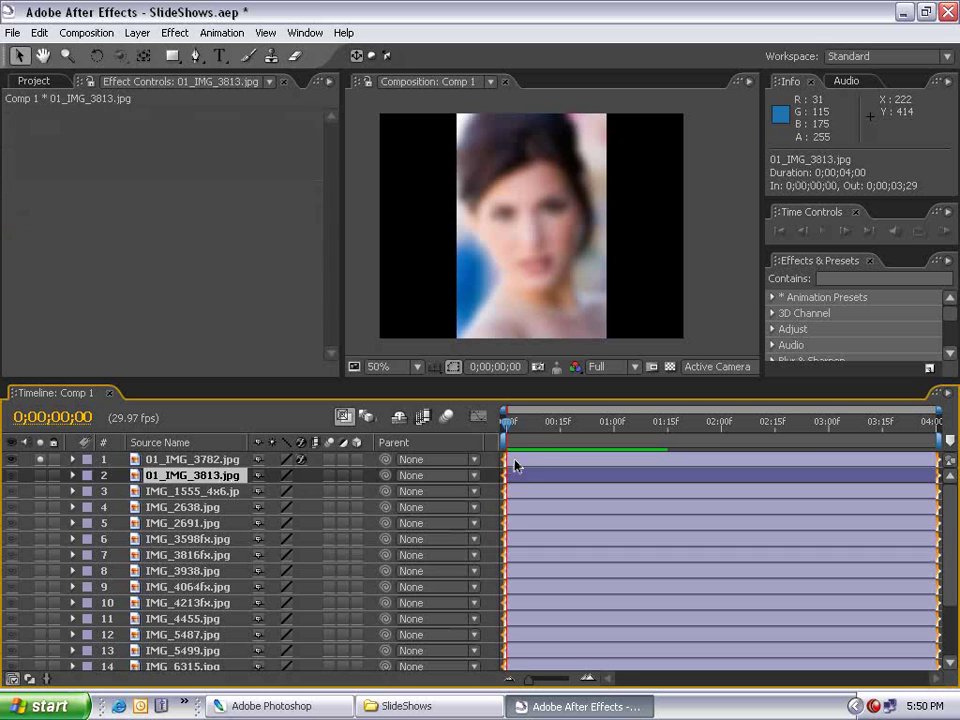
pyautogui.click(515, 464)
pyautogui.press('u')
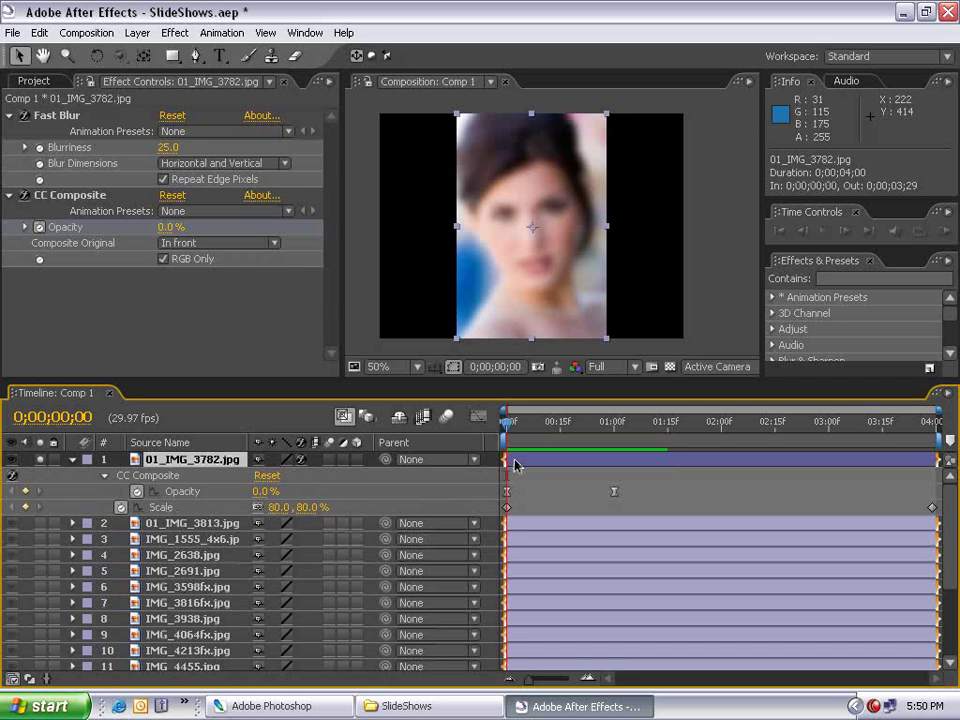
pyautogui.press('u')
pyautogui.press('u')
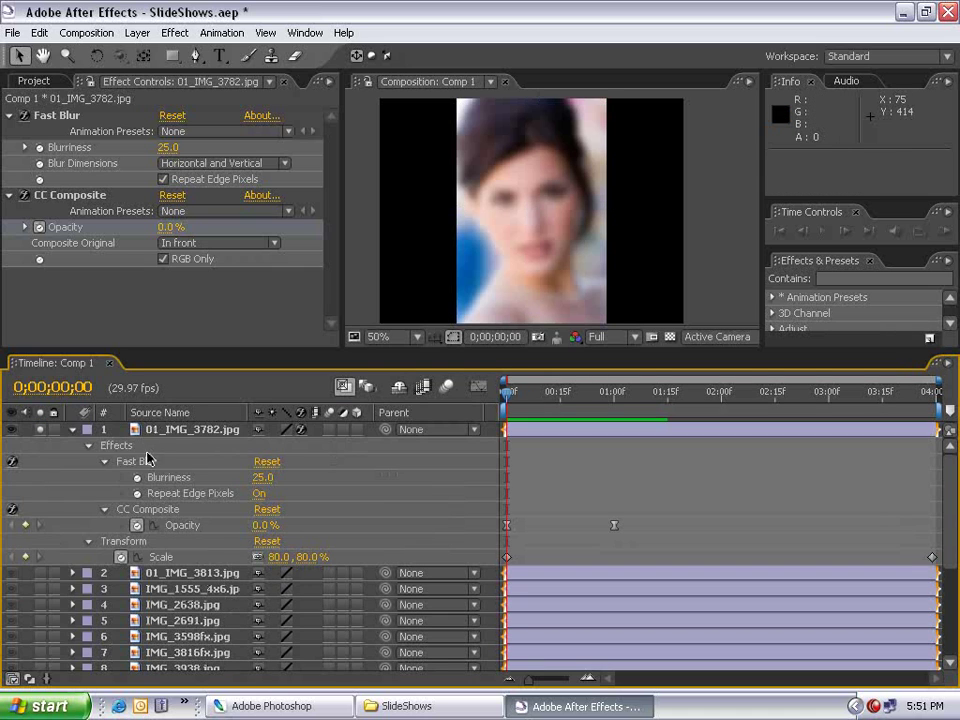
# Step: Copy the Fast Blur effect, the CC Composite effect and the Scale keyframes of 01_IMG_3782.jpg together
pyautogui.click(143, 462)
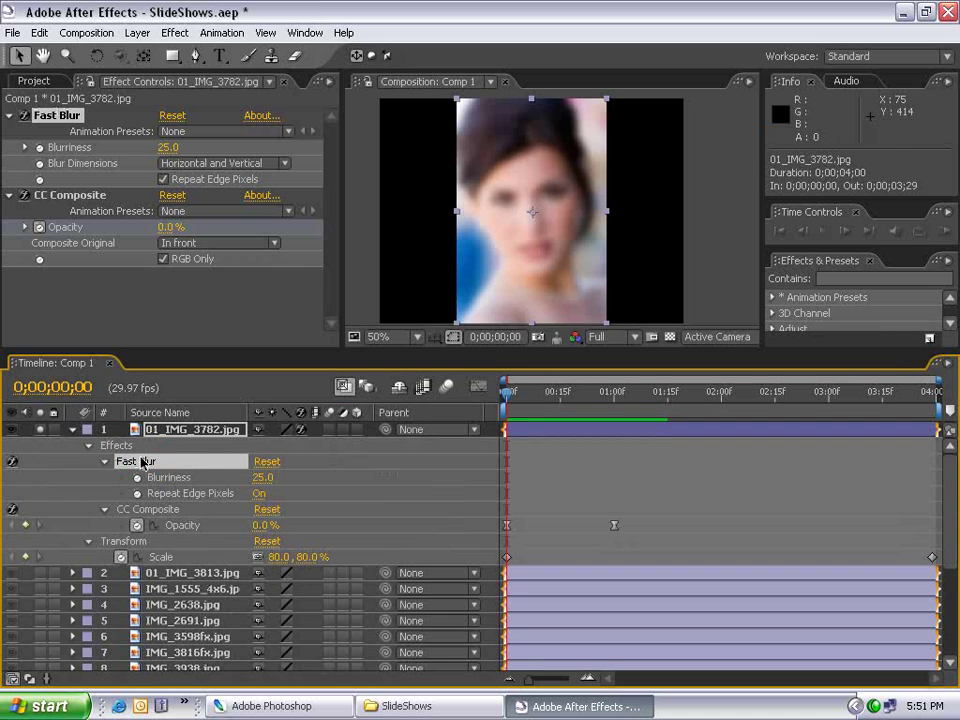
pyautogui.click(163, 511)
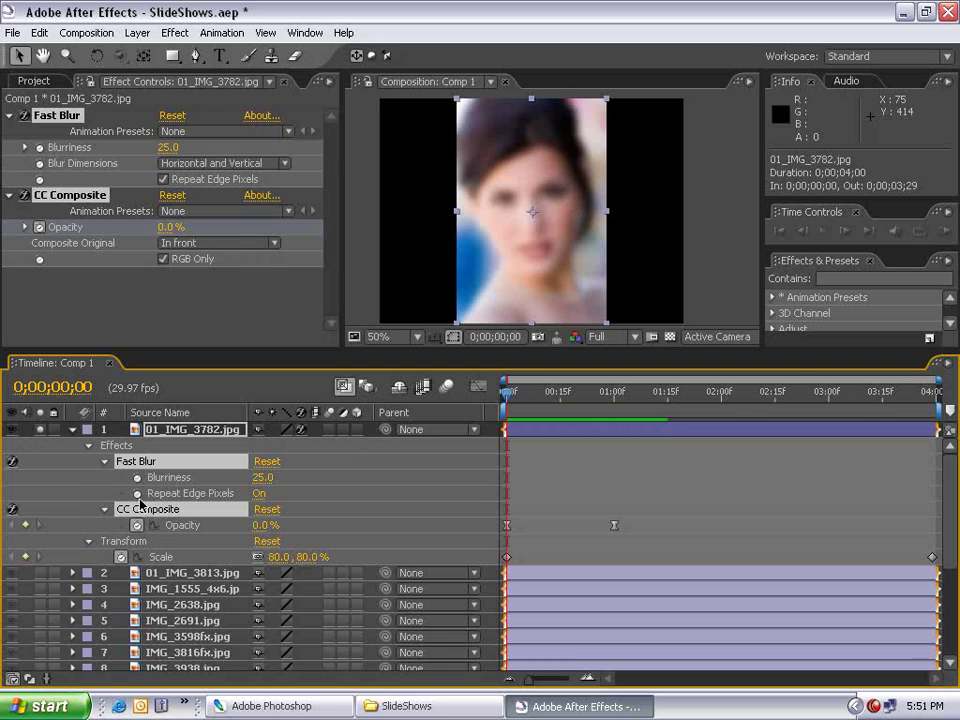
pyautogui.click(161, 558)
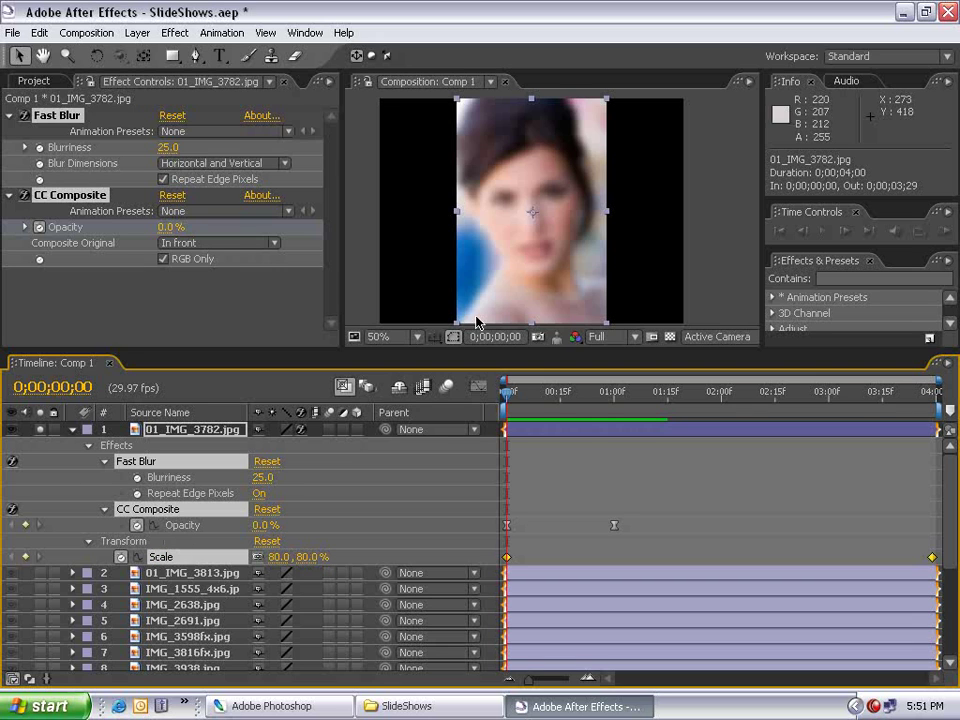
pyautogui.click(39, 32)
pyautogui.click(50, 123)
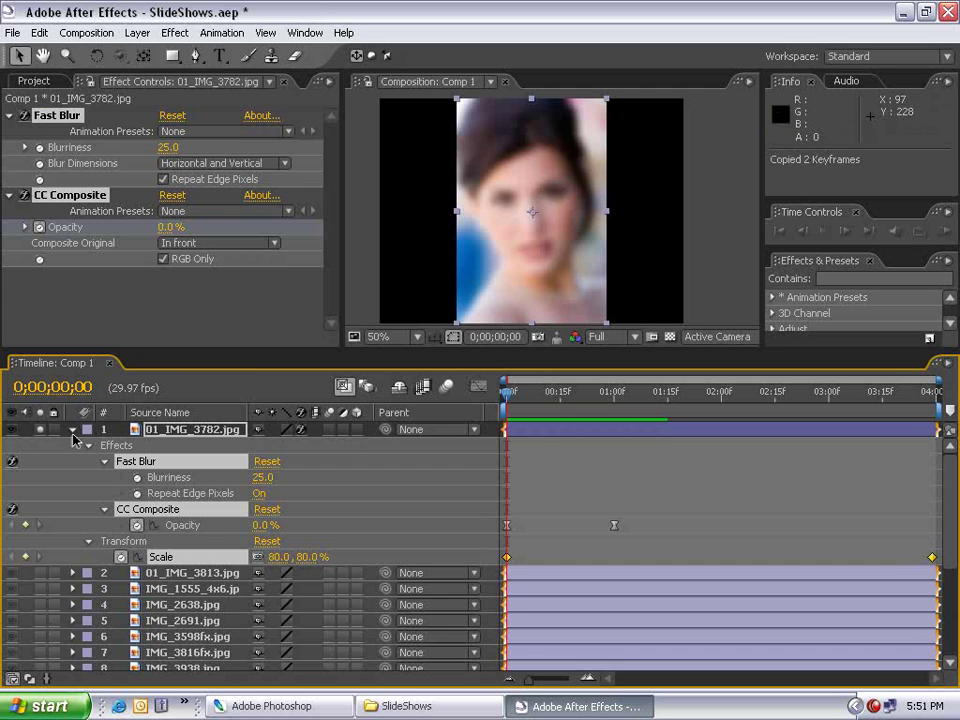
# Step: Paste the copied effects and Scale keyframes onto all layers from 01_IMG_3813.jpg through IMG_9257.jpg
pyautogui.click(72, 430)
pyautogui.click(135, 445)
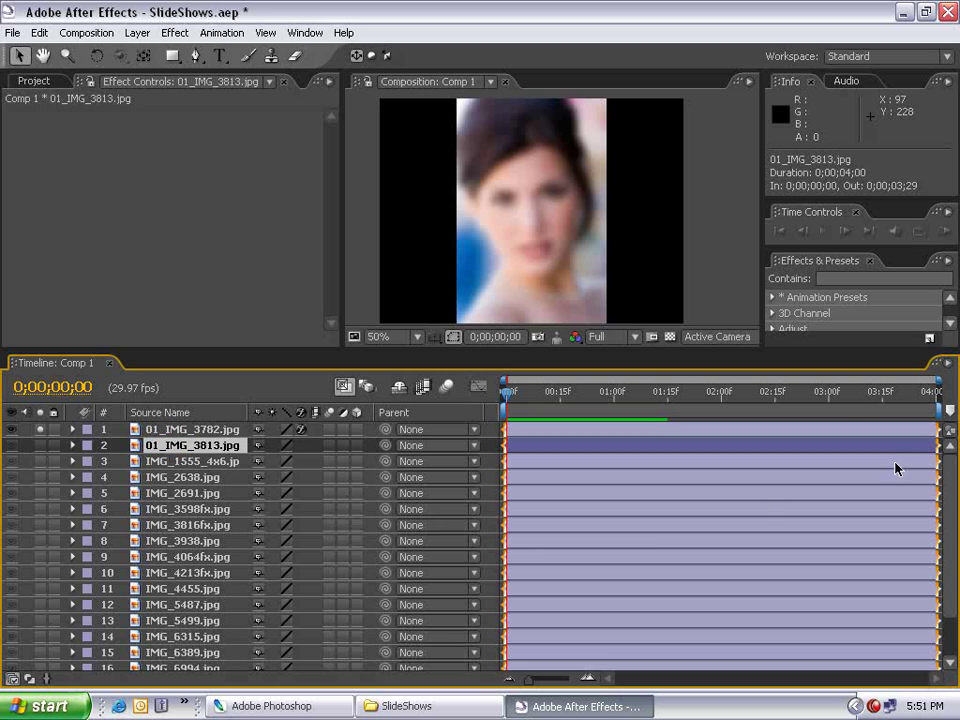
pyautogui.scroll(-3, 949, 484)
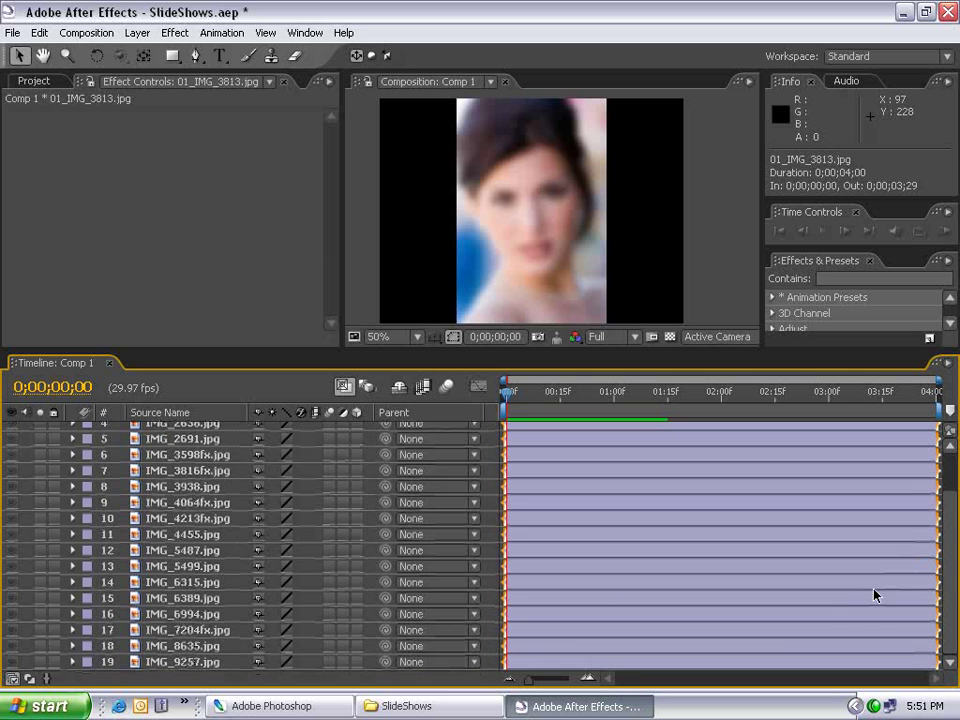
pyautogui.keyDown('shift'); pyautogui.click(159, 663); pyautogui.keyUp('shift')
pyautogui.click(39, 32)
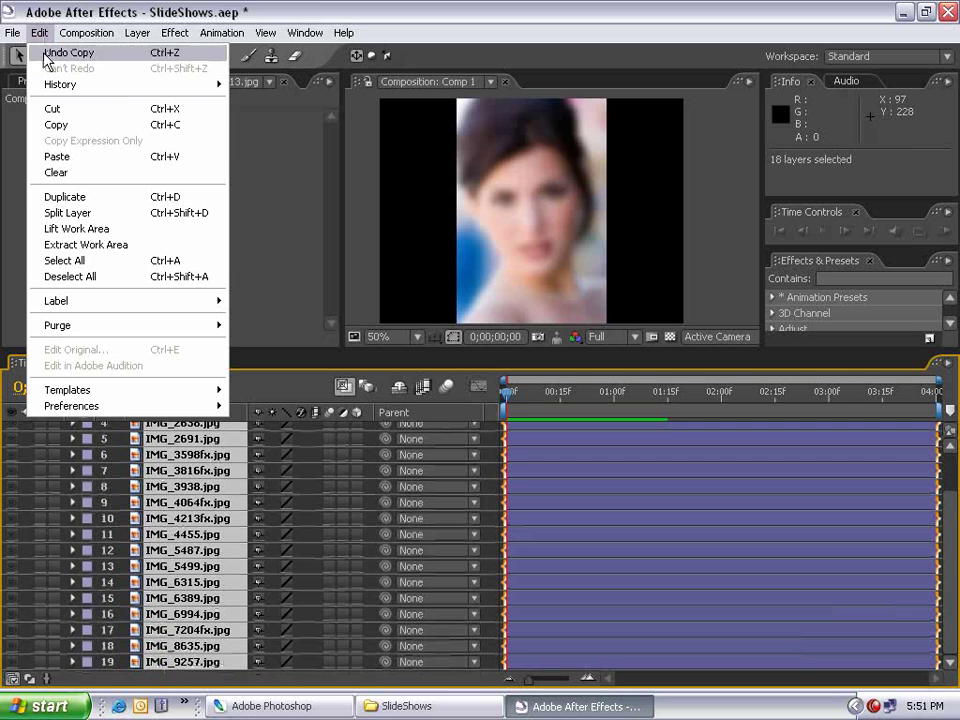
pyautogui.click(58, 157)
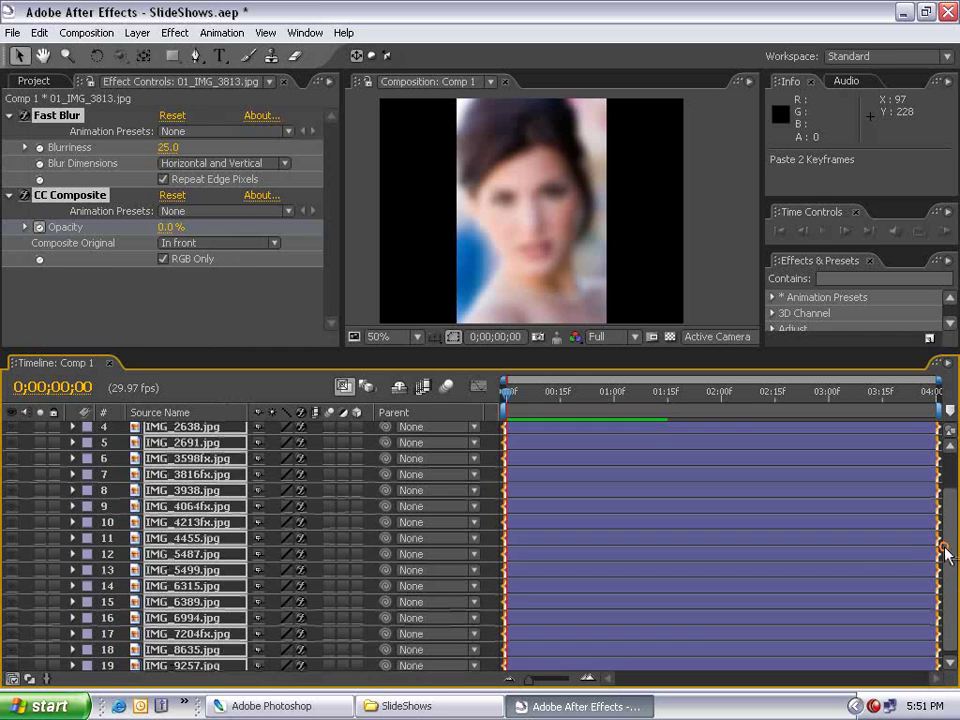
# Step: Turn off solo for 01_IMG_3782.jpg, scrub to 0;00;01;21 with all layers showing, and deselect the layers
pyautogui.scroll(3, 613, 450)
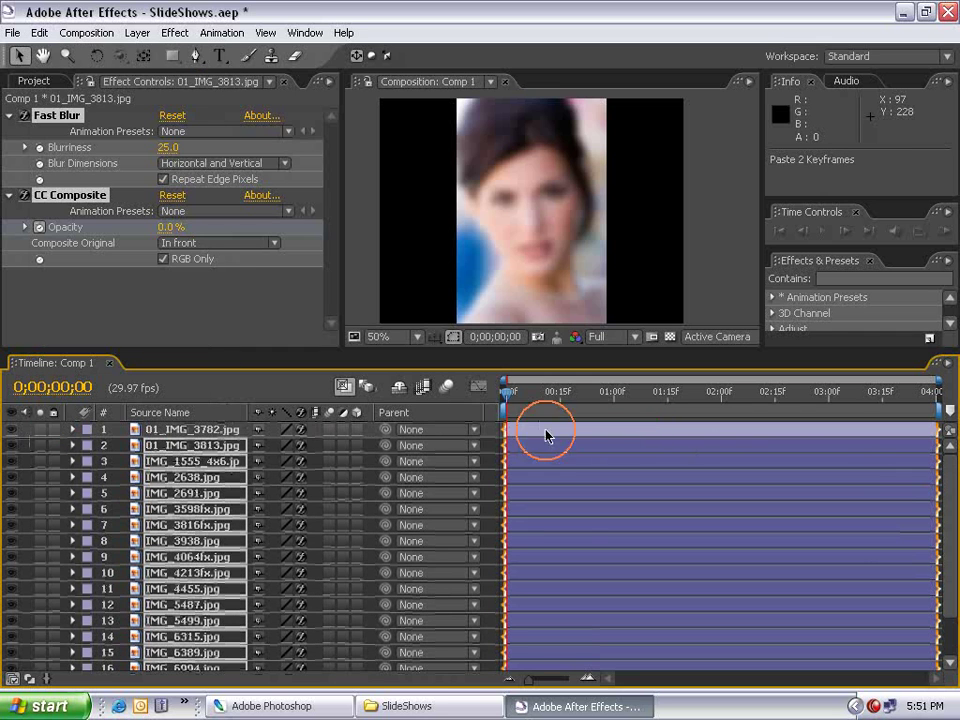
pyautogui.moveTo(510, 393); pyautogui.dragTo(690, 400)
pyautogui.click(735, 285)
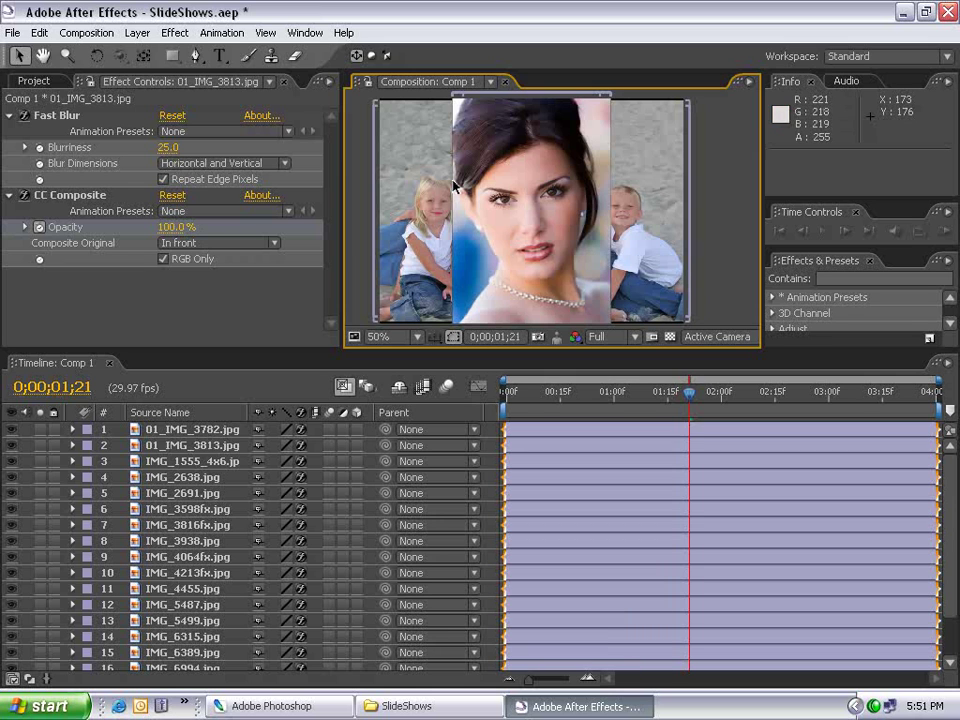
# Step: Sequence all layers from 01_IMG_3782.jpg through IMG_9257.jpg with a 0;00;00;20 overlap and the Dissolve Front Layer transition
pyautogui.click(198, 432)
pyautogui.scroll(-3, 951, 471)
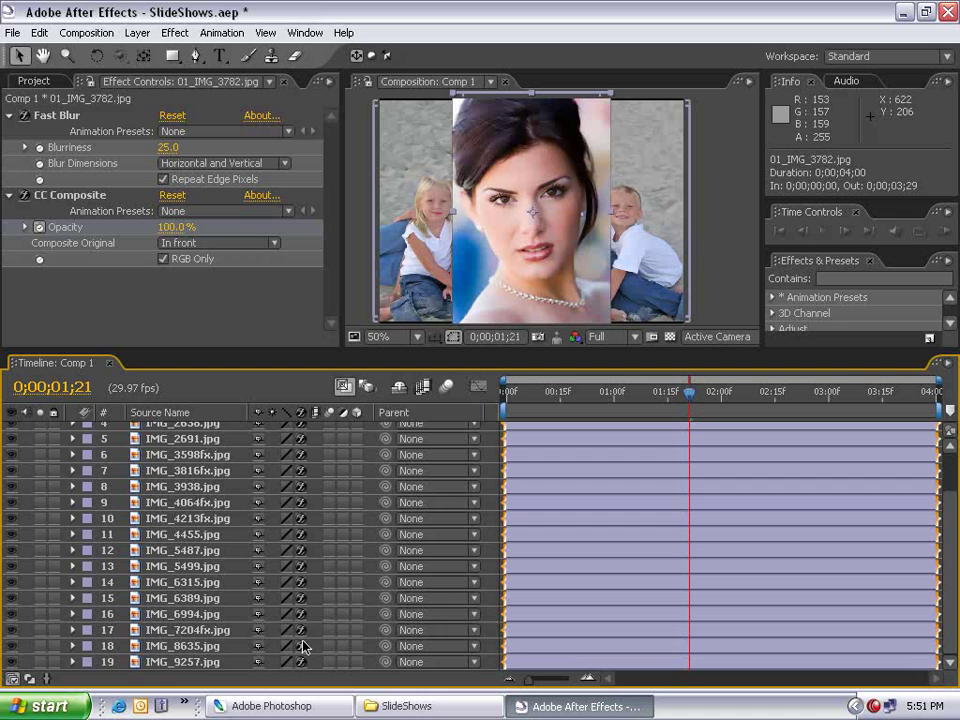
pyautogui.keyDown('shift'); pyautogui.click(177, 662); pyautogui.keyUp('shift')
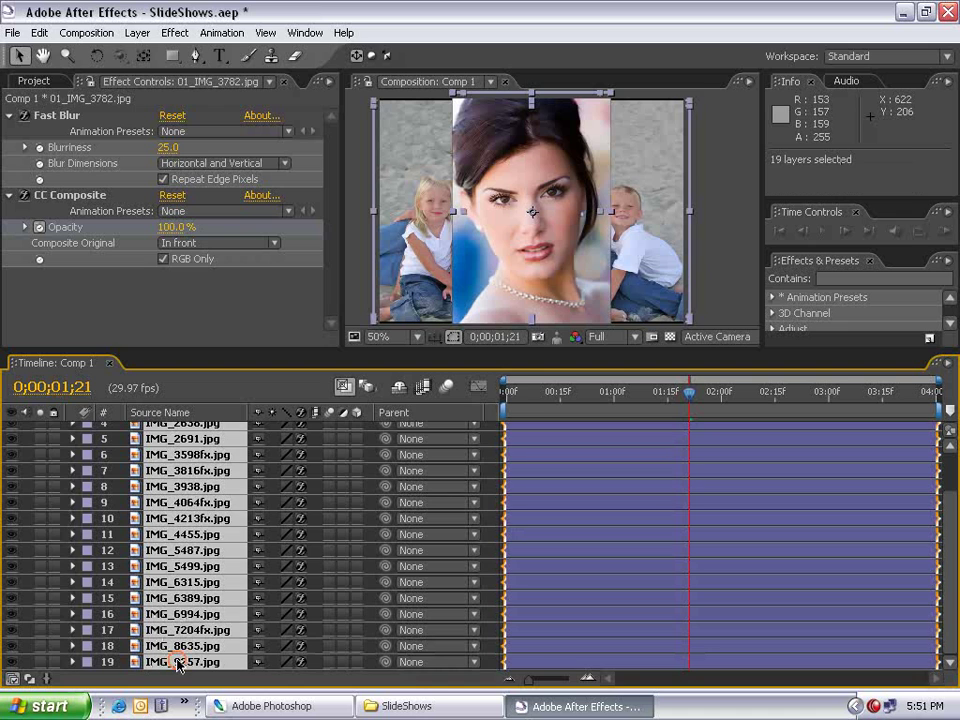
pyautogui.click(221, 32)
pyautogui.moveTo(252, 194)
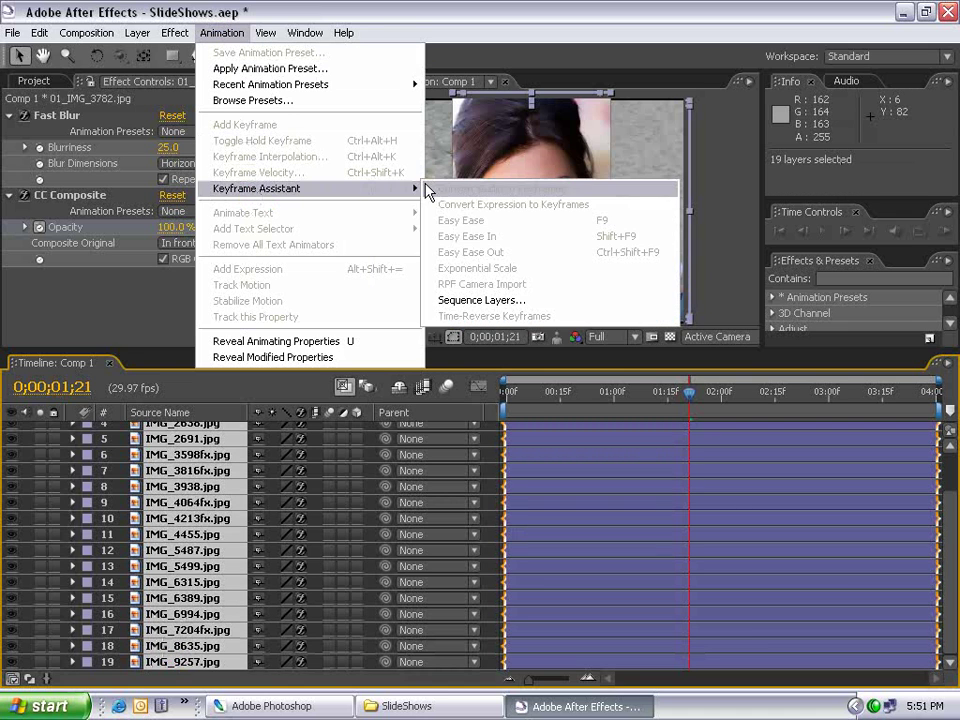
pyautogui.click(460, 302)
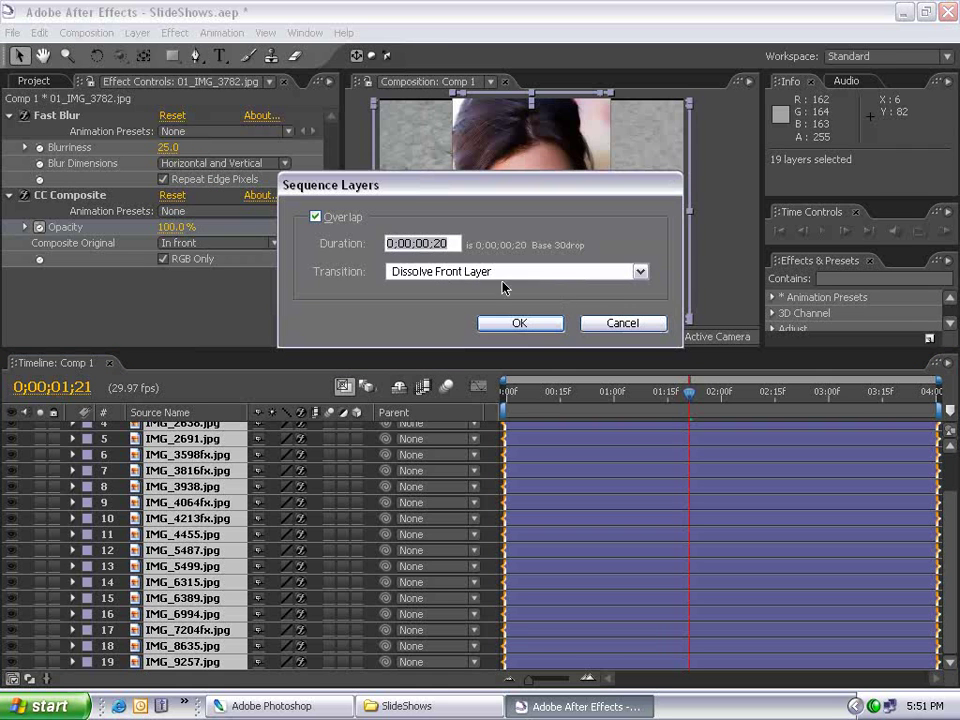
pyautogui.moveTo(397, 198); pyautogui.dragTo(367, 308)
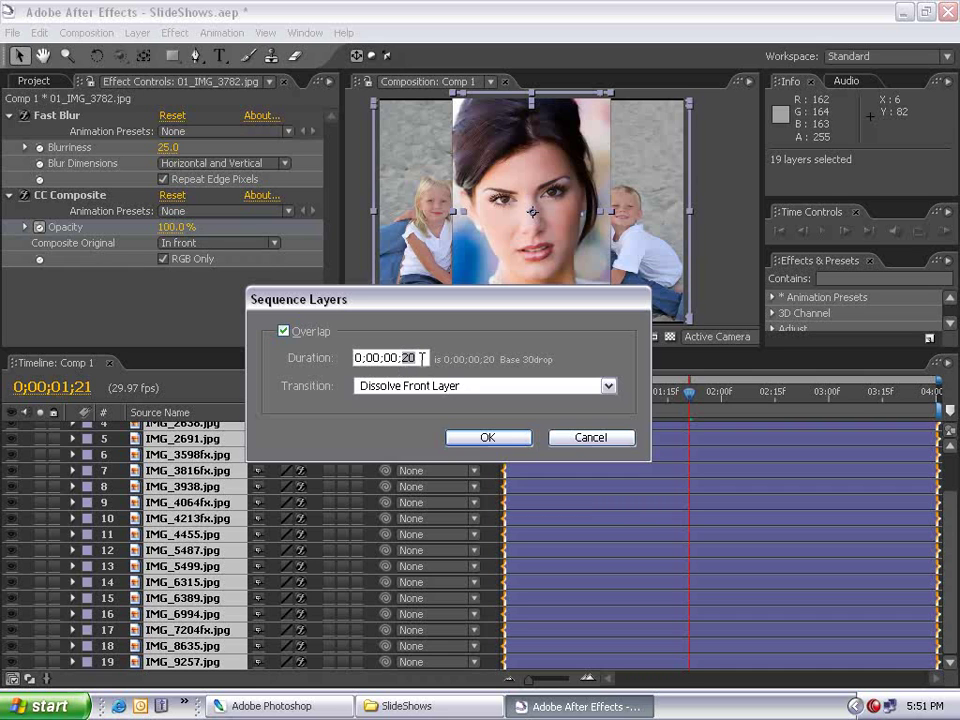
pyautogui.click(381, 386)
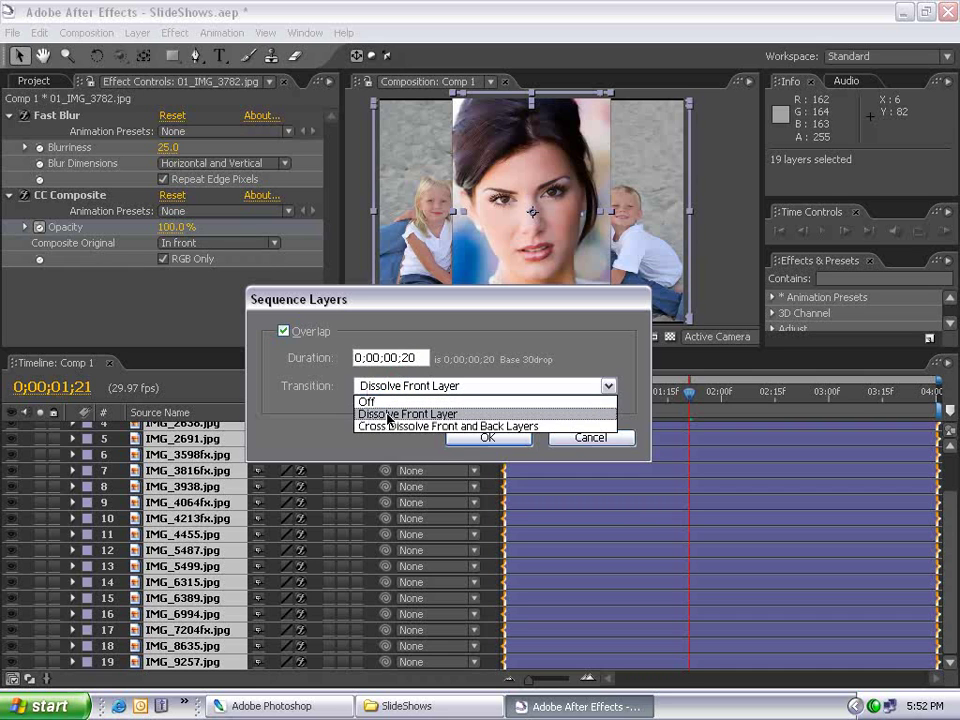
pyautogui.click(388, 415)
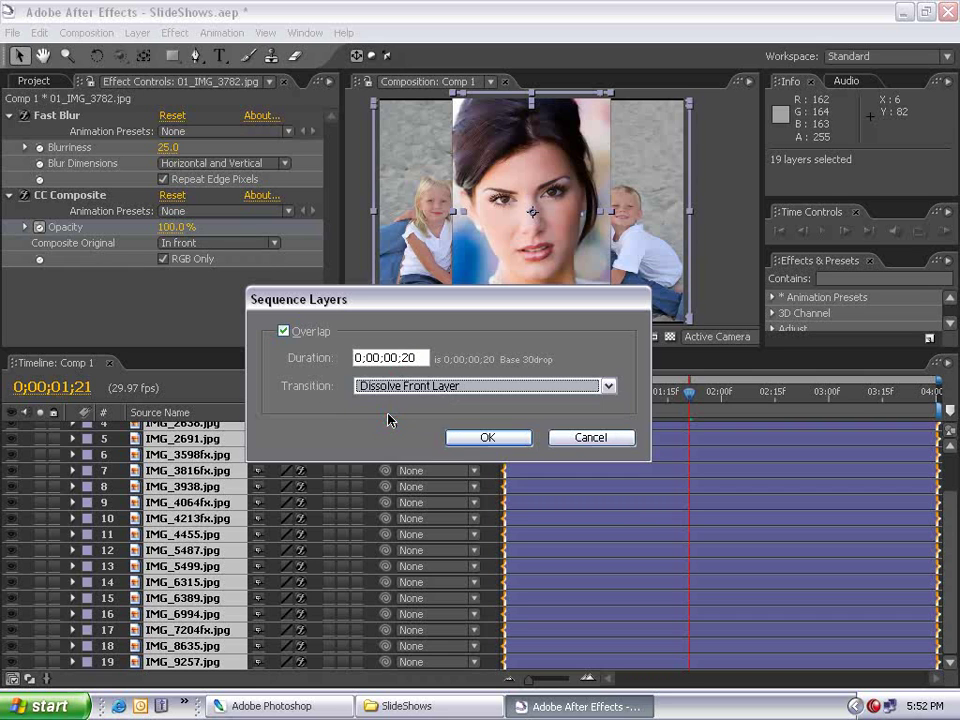
pyautogui.click(476, 440)
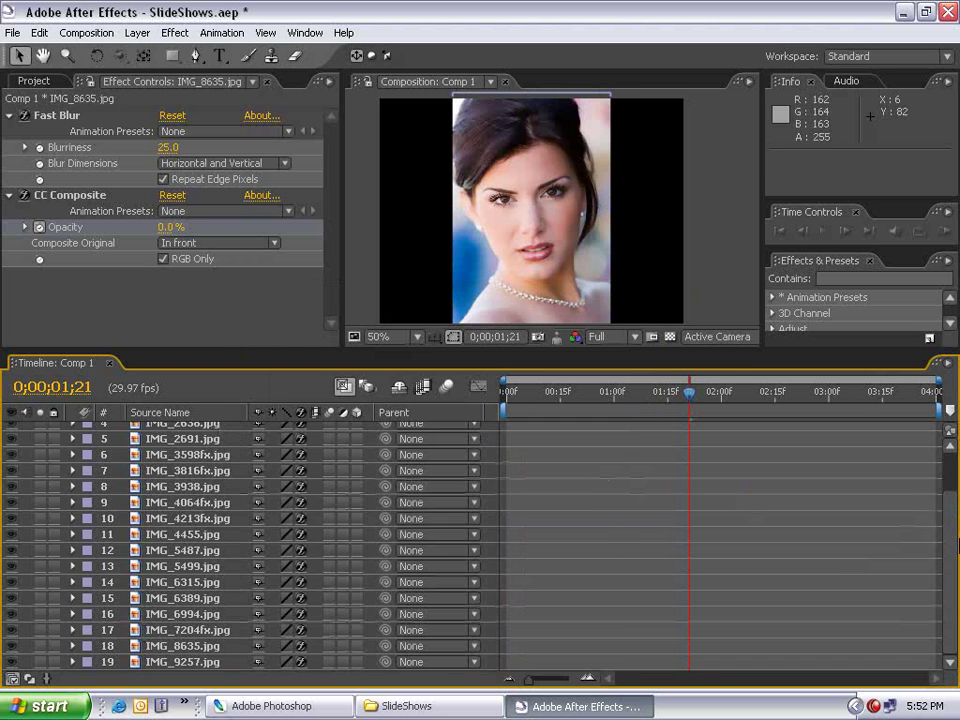
# Step: Scrub through the dissolve between the first two photo layers and return to 0;00;00;00
pyautogui.scroll(3, 700, 455)
pyautogui.moveTo(864, 402); pyautogui.dragTo(735, 421)
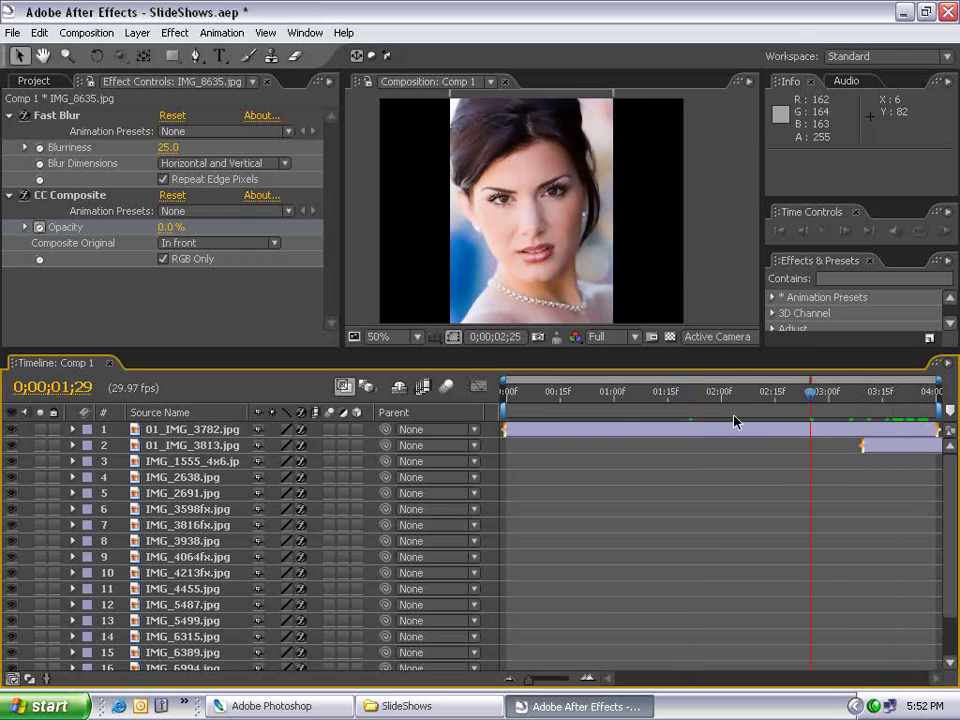
pyautogui.press('Home')
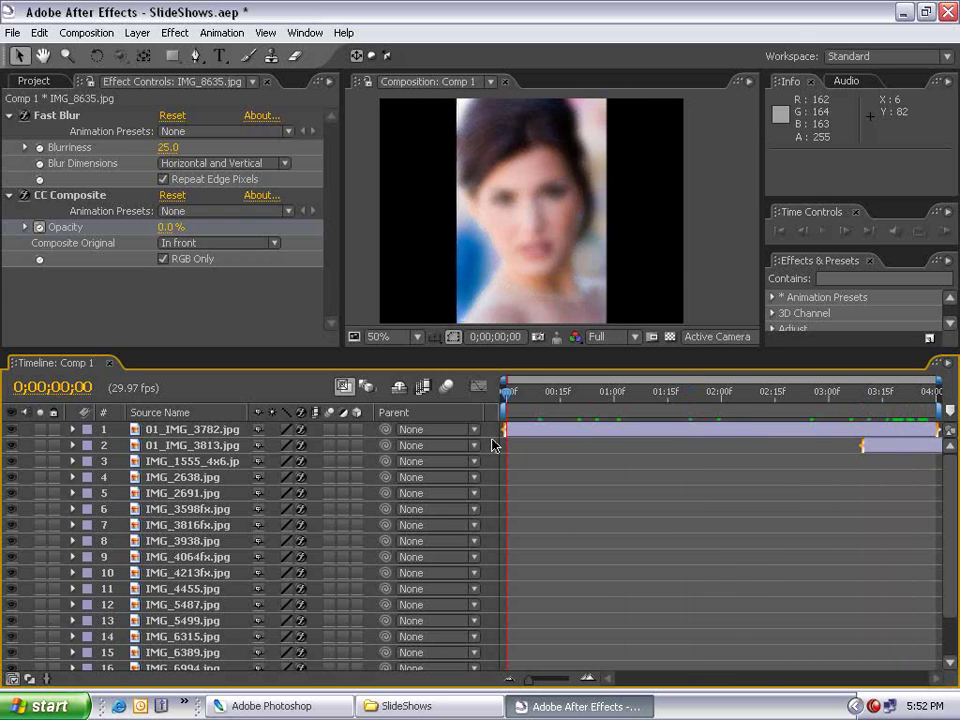
# Step: Set the slideshow composition's duration to 0;02;04;00
pyautogui.click(84, 32)
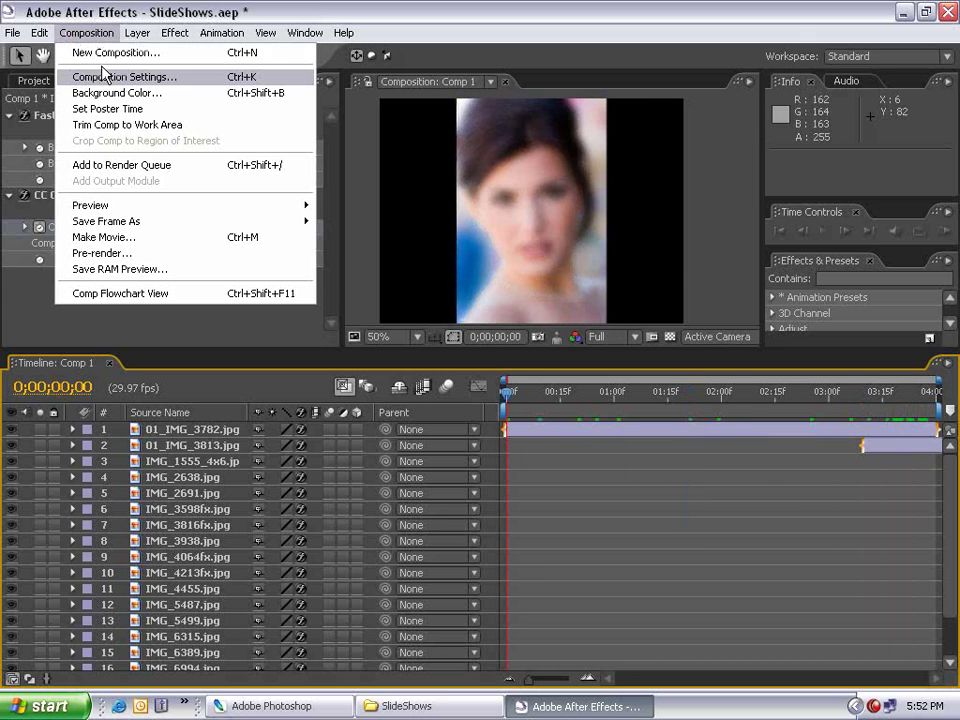
pyautogui.click(101, 76)
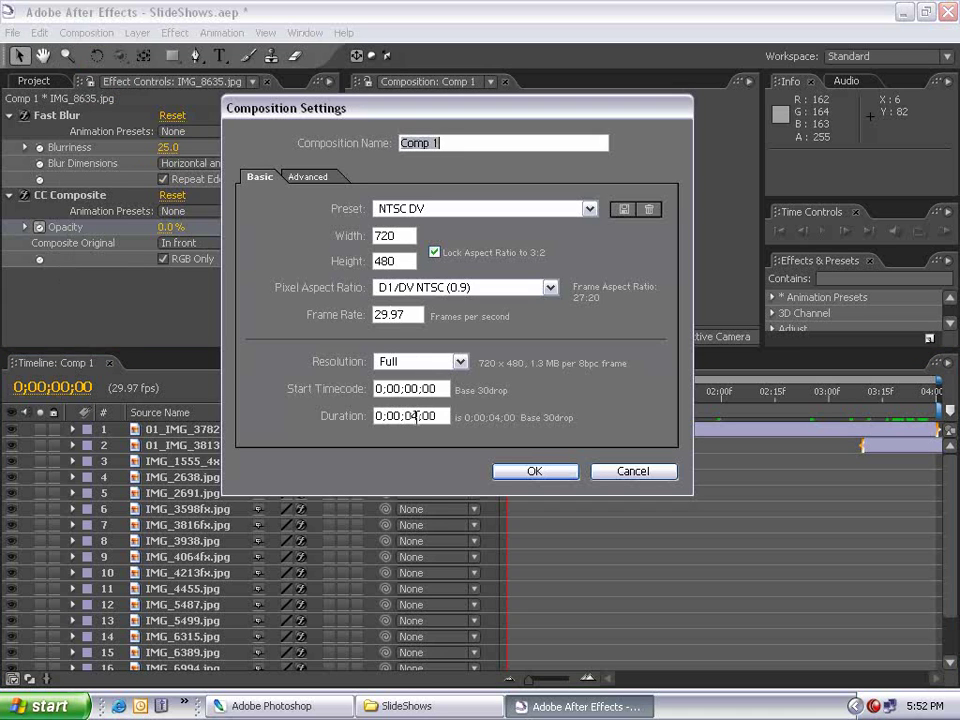
pyautogui.click(397, 415)
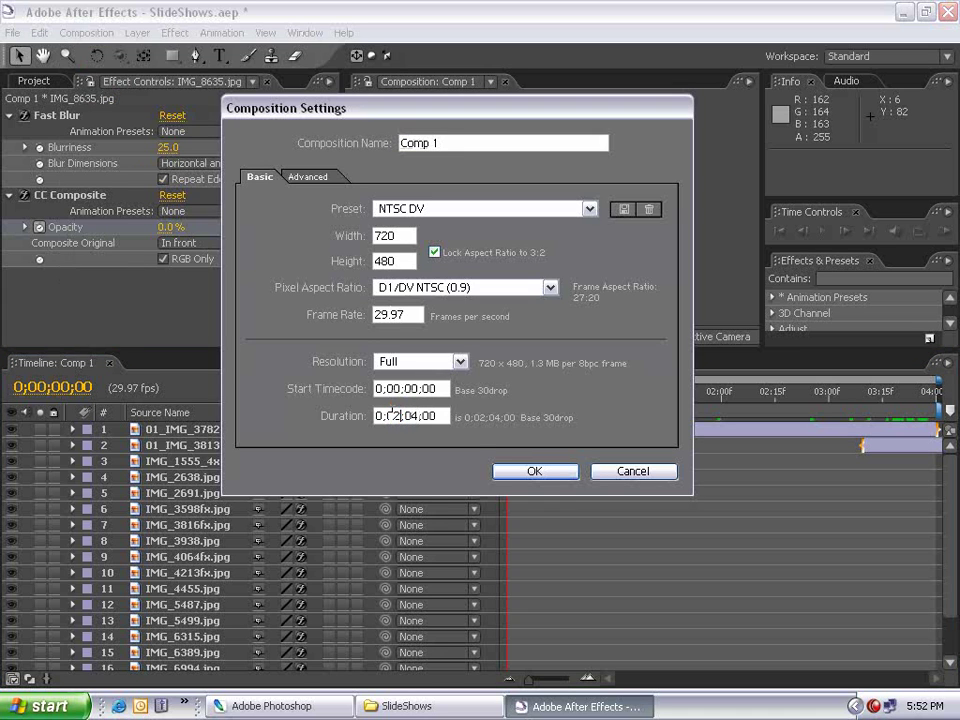
pyautogui.rightClick(390, 415)
pyautogui.click(533, 472)
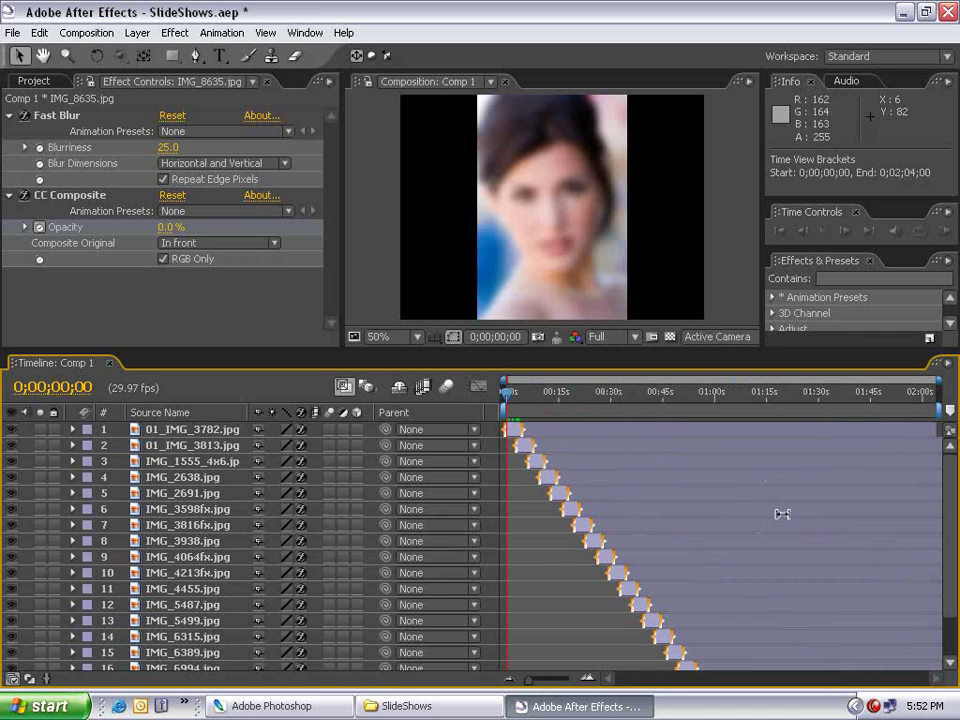
# Step: End the work area at the out point of the IMG_9257.jpg layer and trim the composition to the work area
pyautogui.press('`')
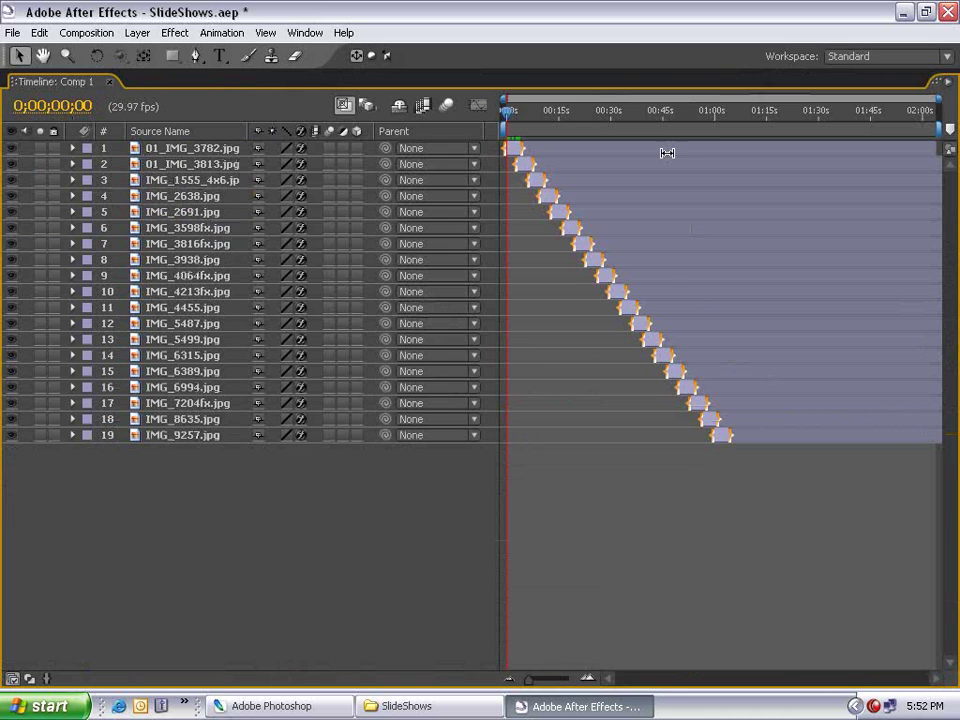
pyautogui.click(722, 440)
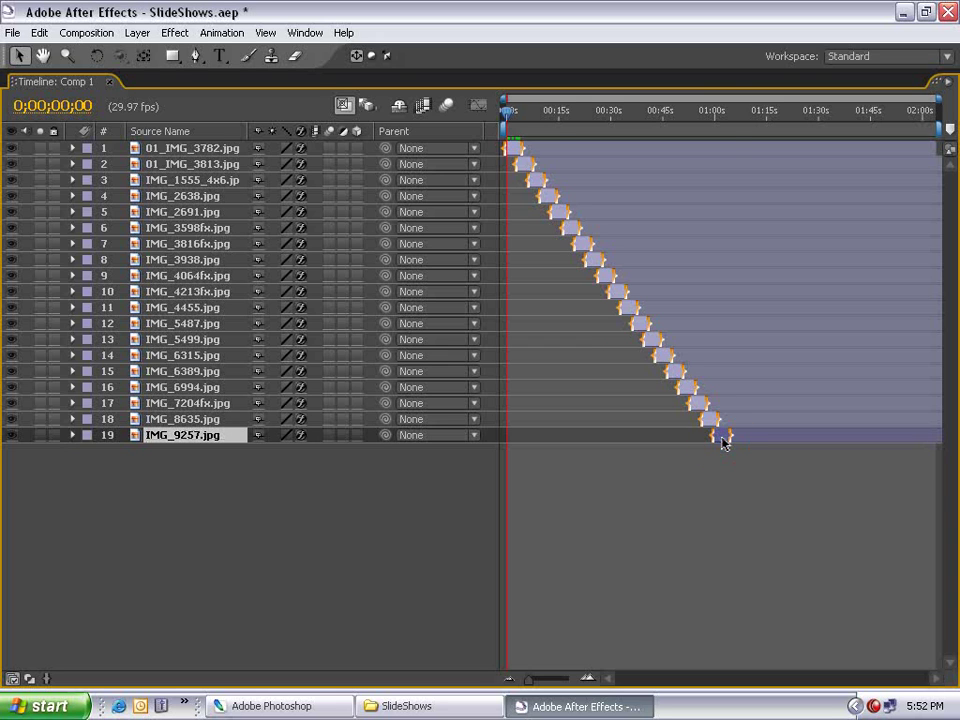
pyautogui.press('o')
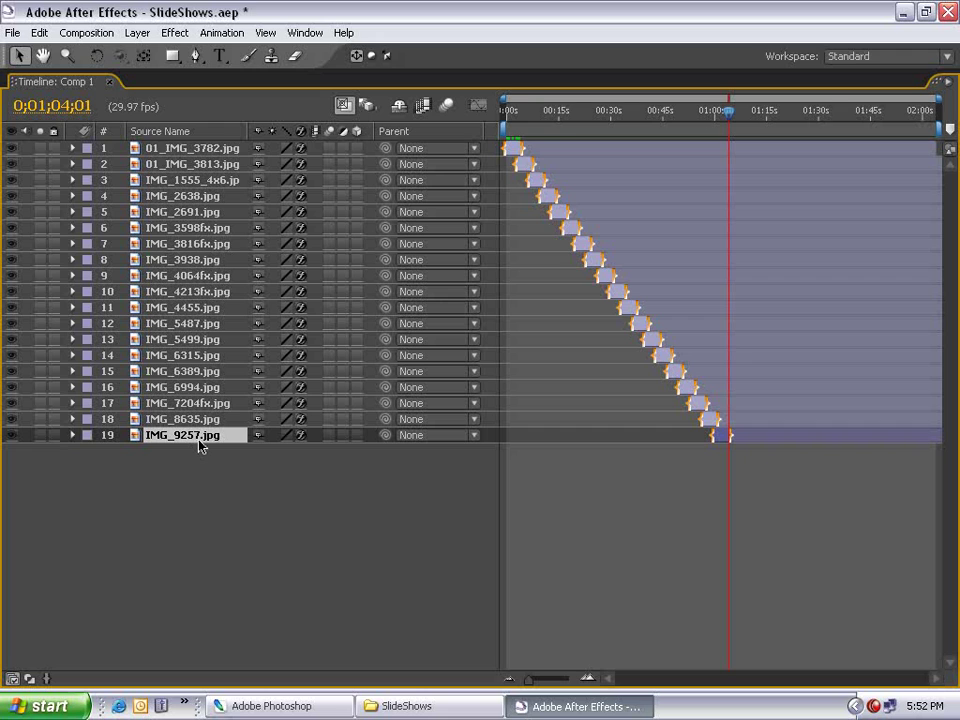
pyautogui.press('n')
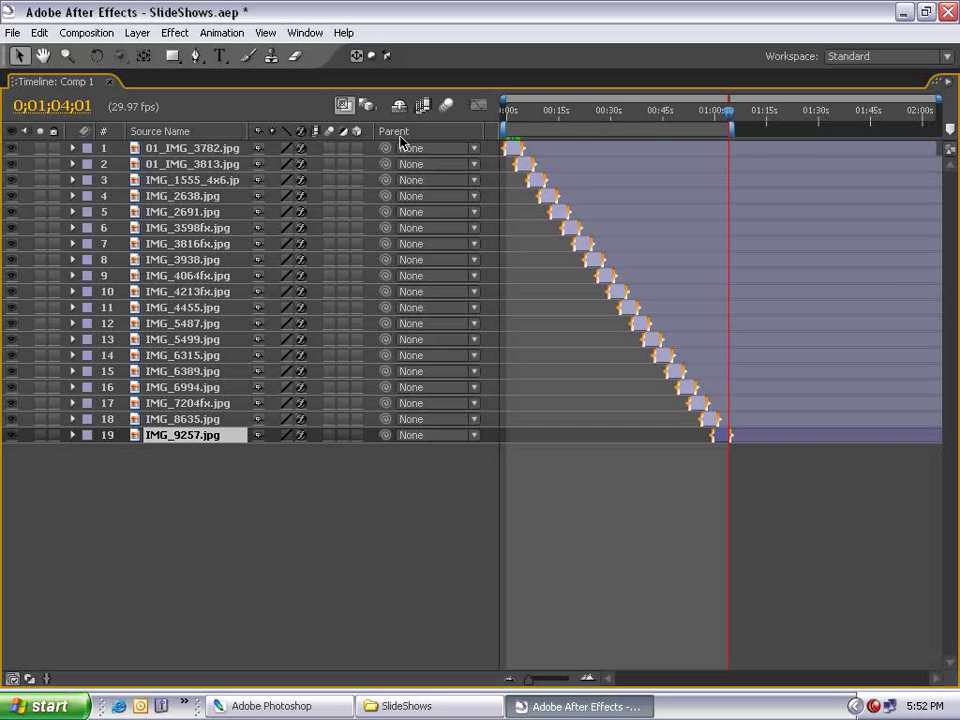
pyautogui.rightClick(632, 137)
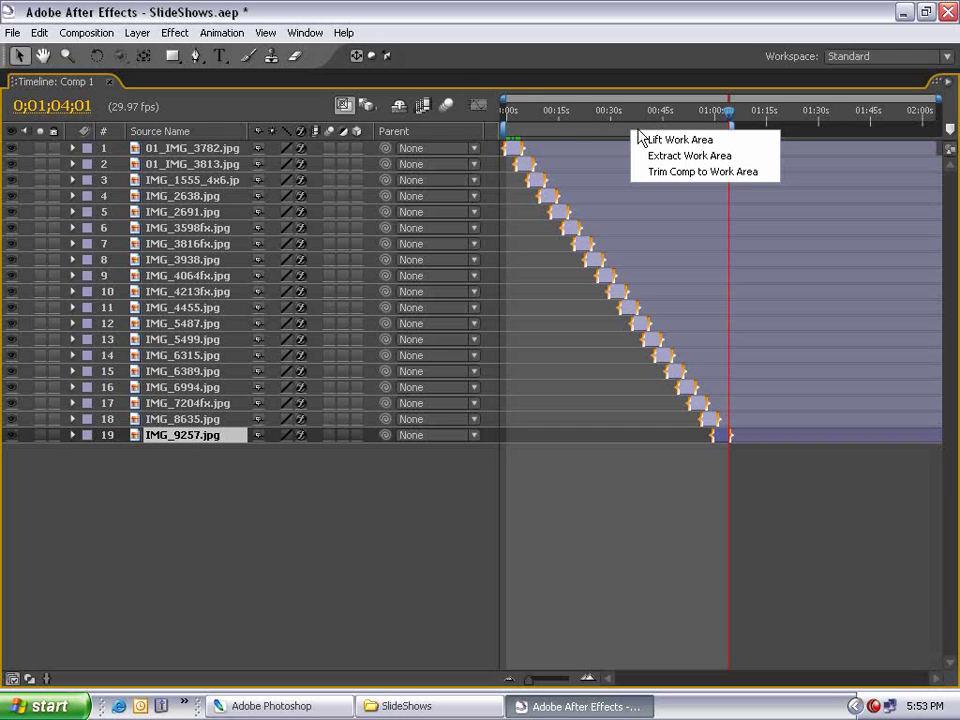
pyautogui.click(695, 170)
pyautogui.moveTo(700, 116); pyautogui.dragTo(842, 183)
pyautogui.press('`')
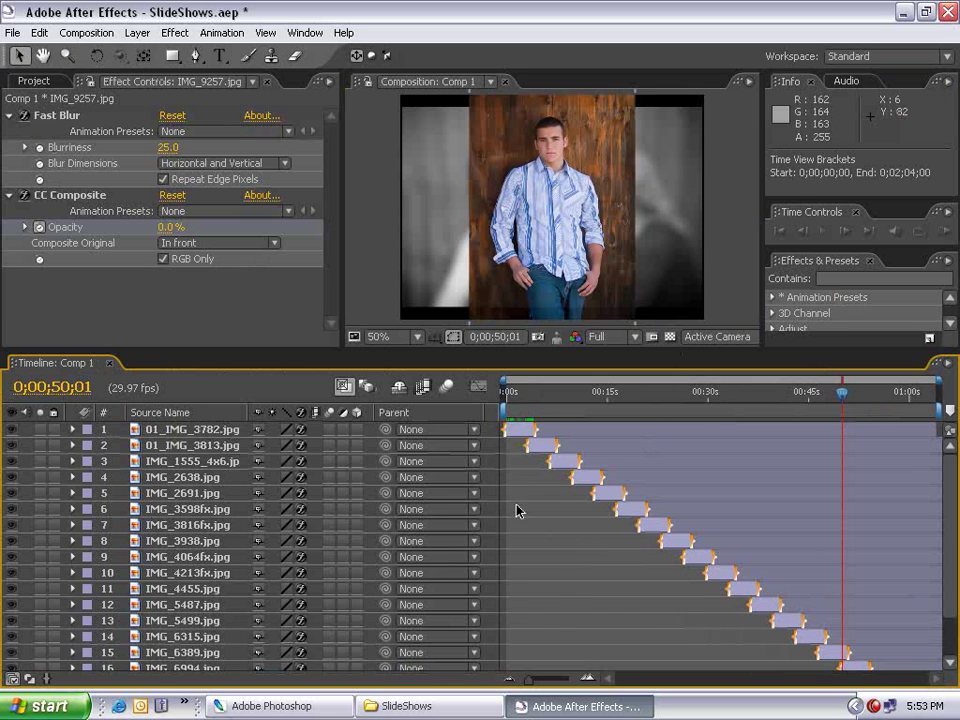
# Step: Fade in the 01_IMG_3782.jpg layer with Opacity keyframes of 0% at 0;00;00;00 and 100% at 0;00;00;10
pyautogui.moveTo(524, 401); pyautogui.dragTo(506, 401)
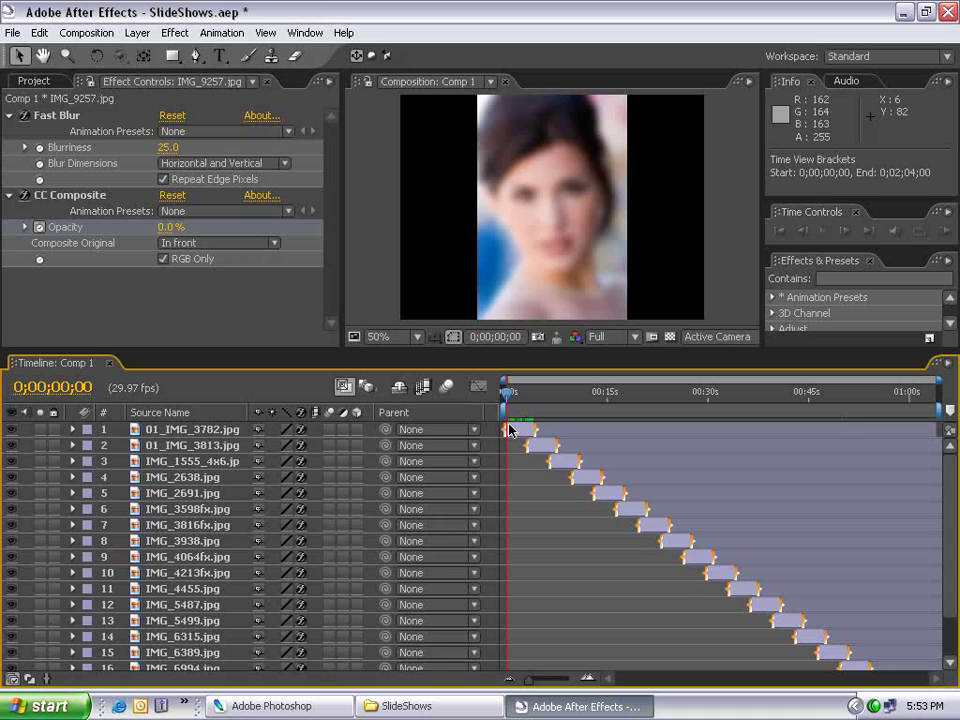
pyautogui.click(510, 430)
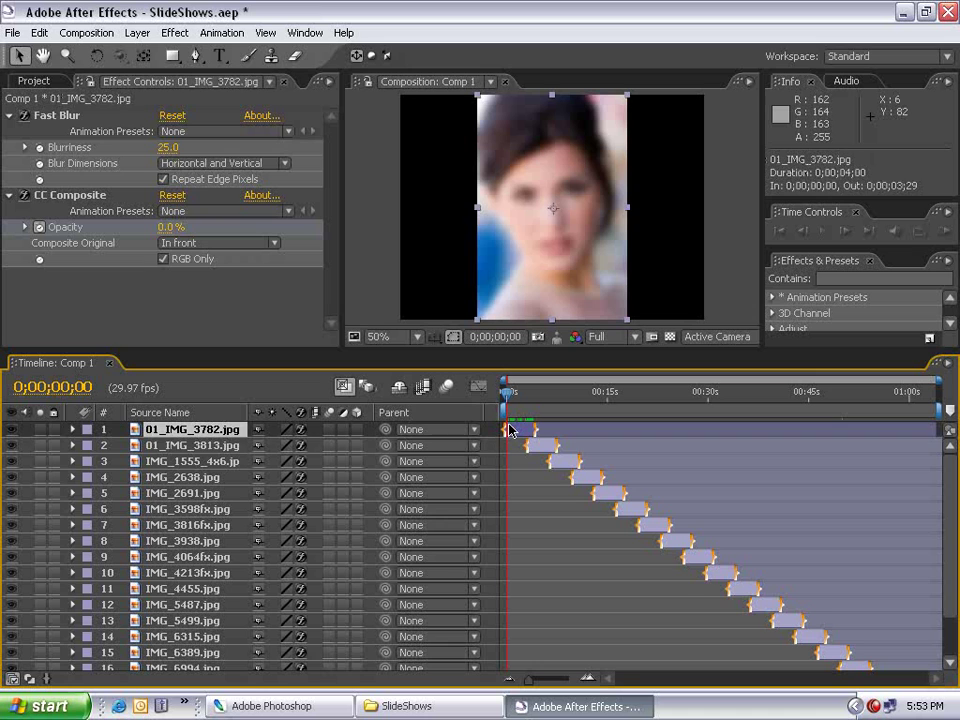
pyautogui.press('t')
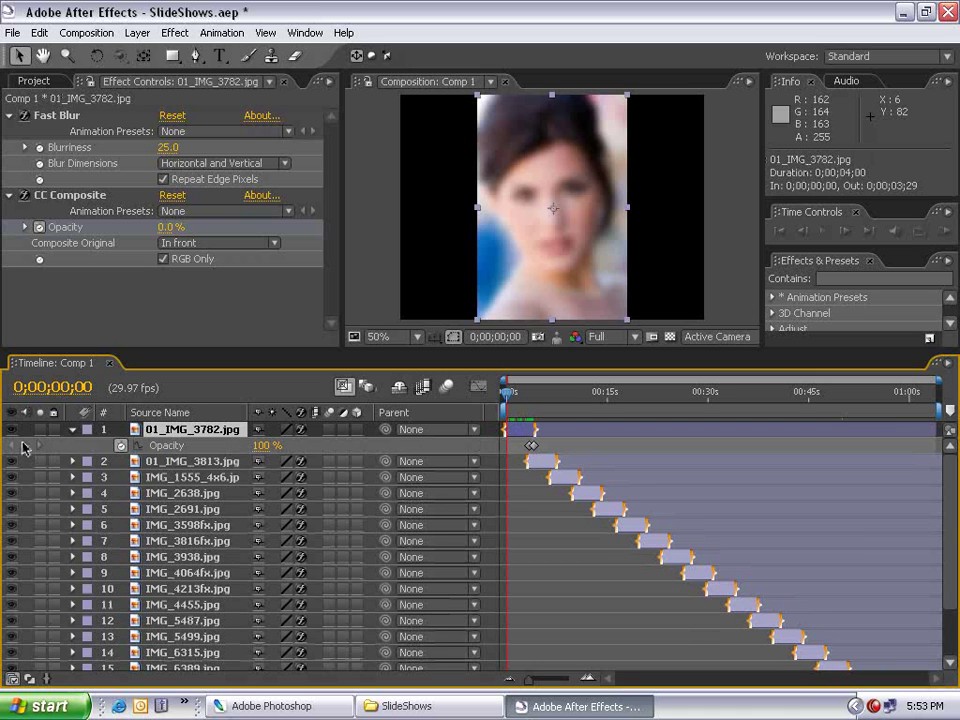
pyautogui.click(24, 445)
pyautogui.press('=')
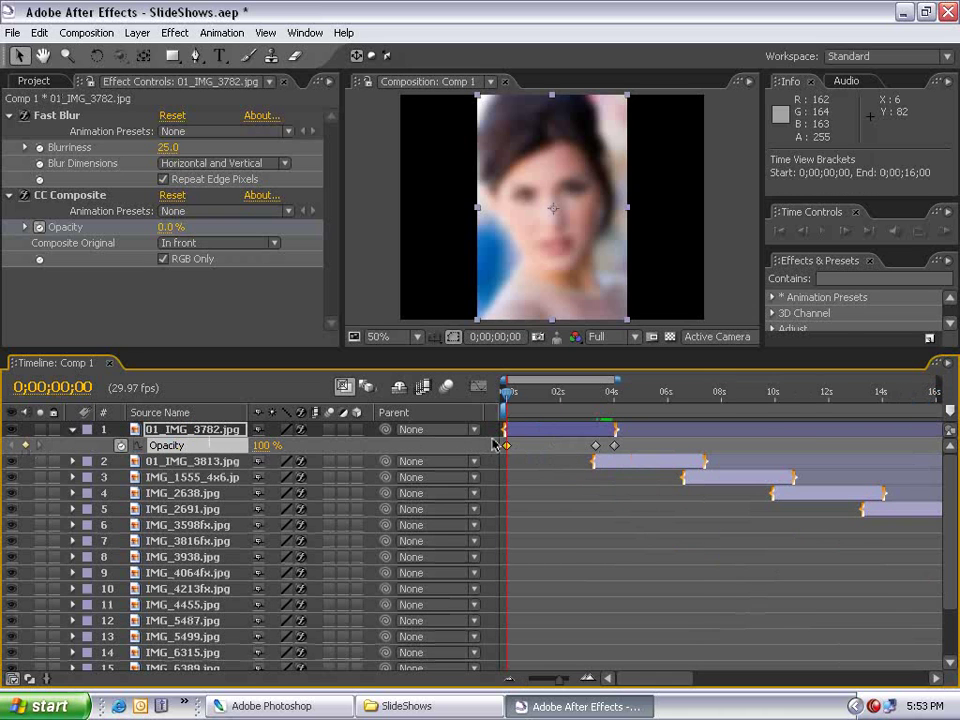
pyautogui.press('space')
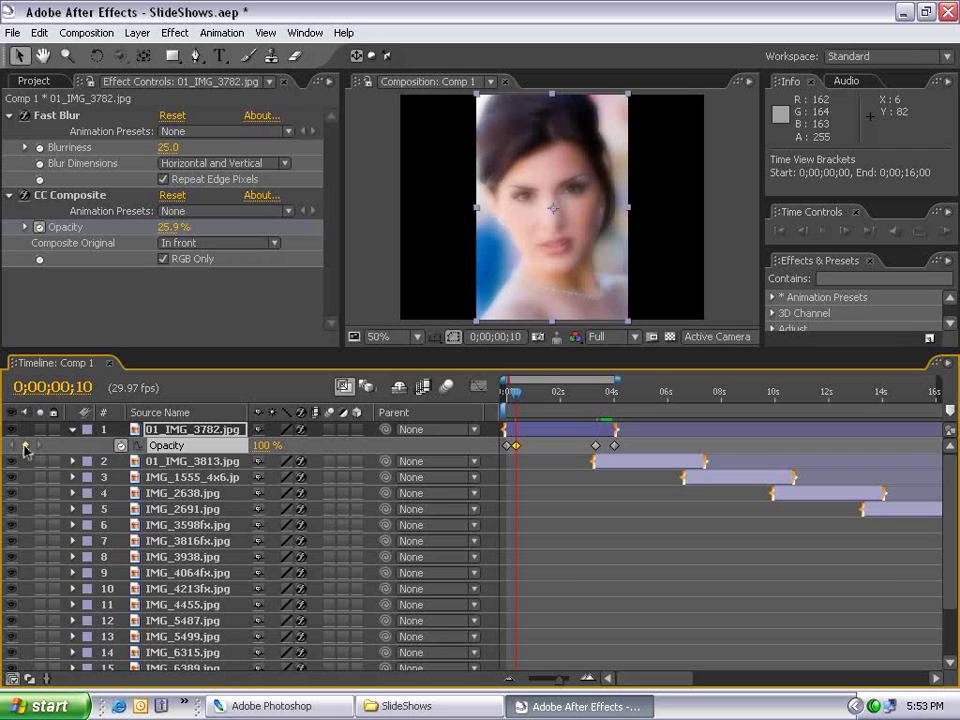
pyautogui.click(16, 446)
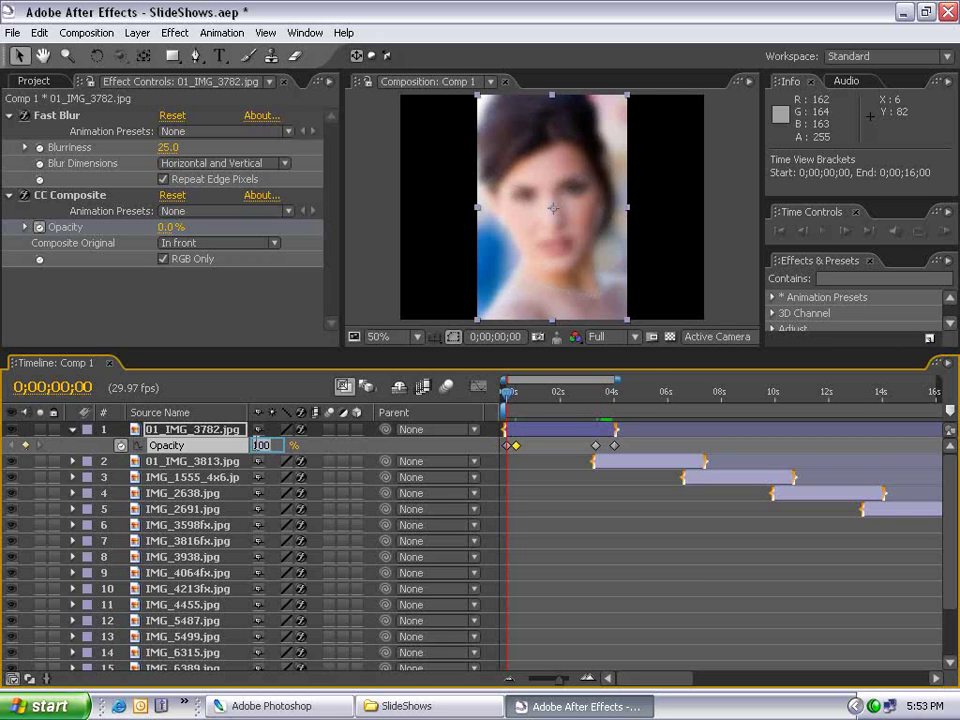
pyautogui.press('-')
pyautogui.press('-')
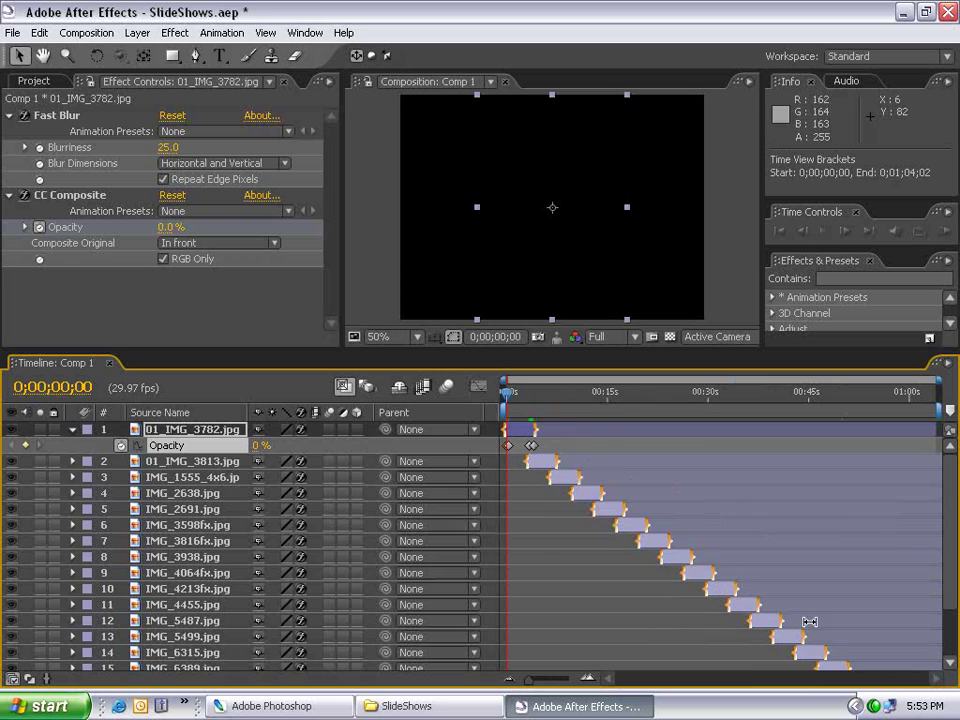
# Step: Fade out the IMG_9257.jpg layer with Opacity keyframes of 100% at 0;01;03;21 and 0% at 0;01;04;01
pyautogui.scroll(-3, 800, 500)
pyautogui.click(926, 667)
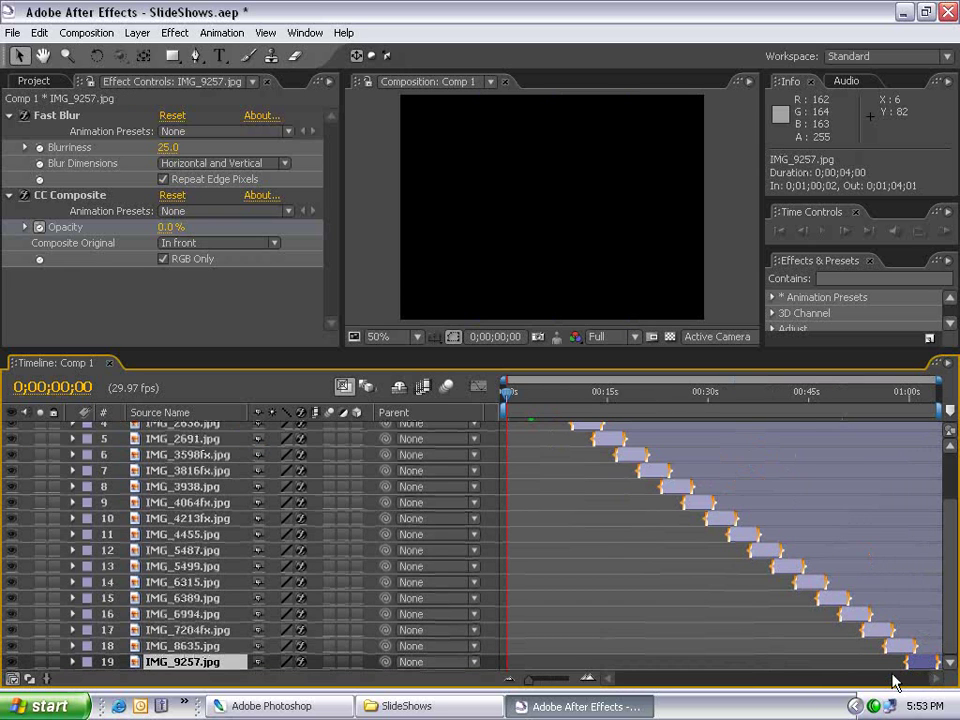
pyautogui.press('t')
pyautogui.press('End')
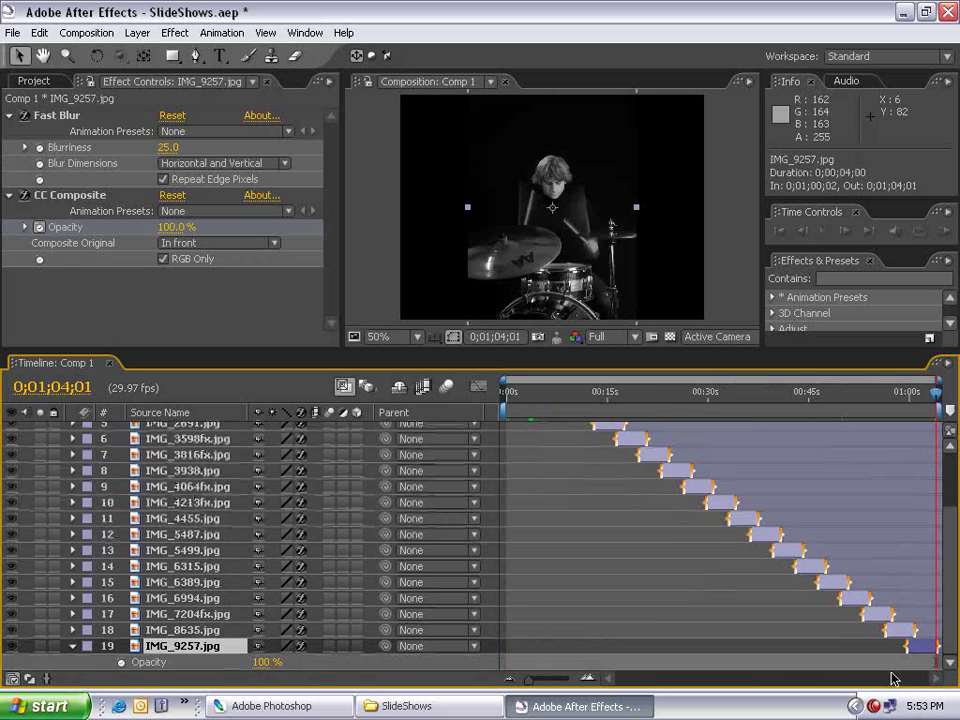
pyautogui.click(121, 664)
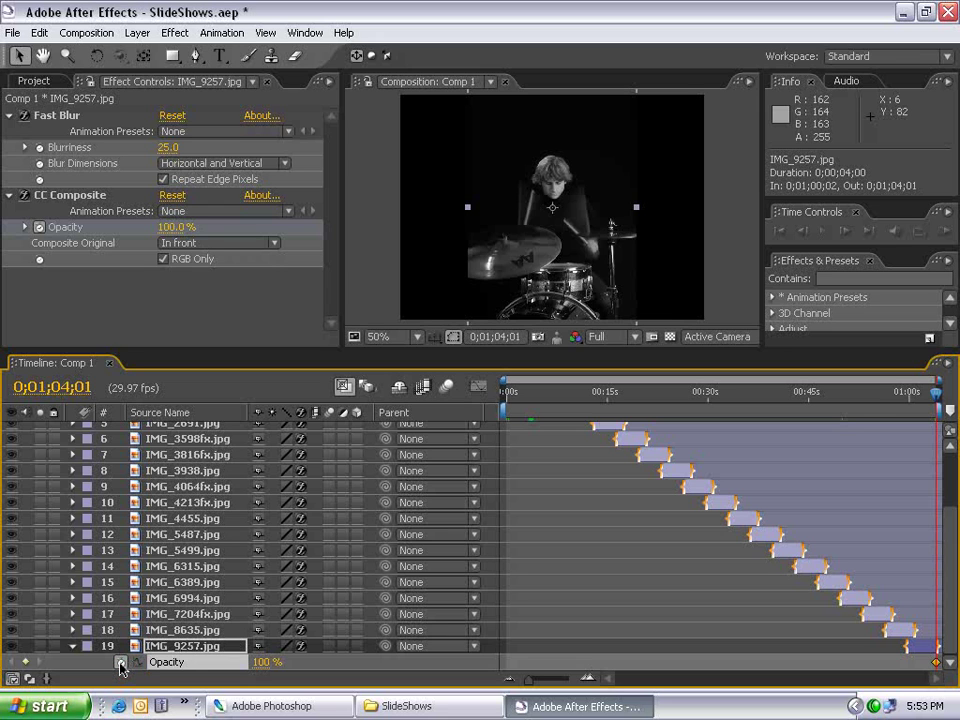
pyautogui.hotkey('shift', 'pageup')
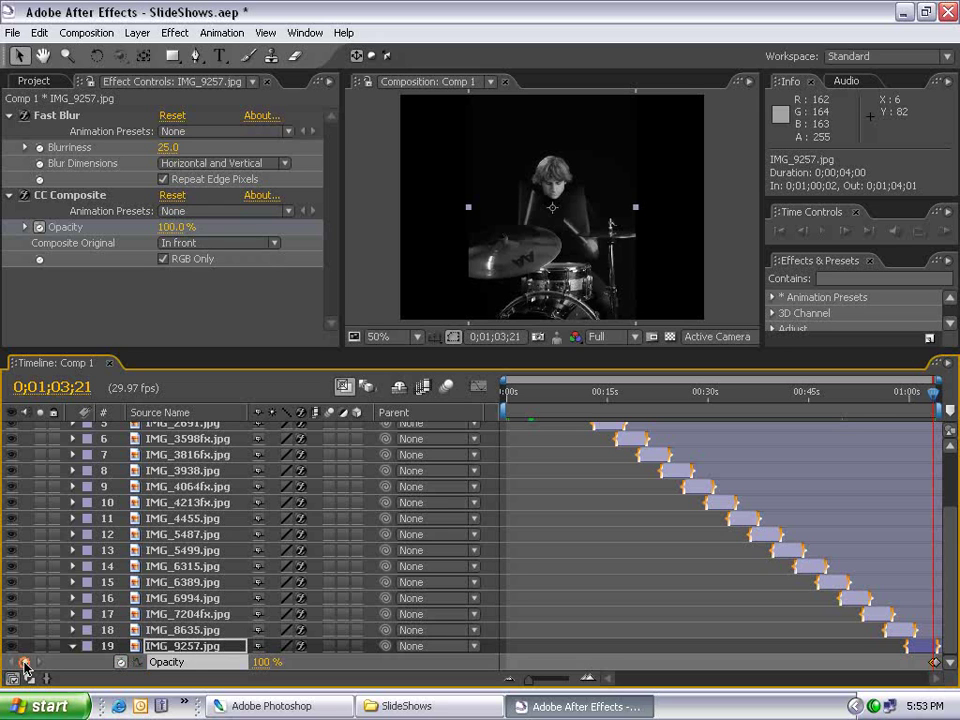
pyautogui.press('=')
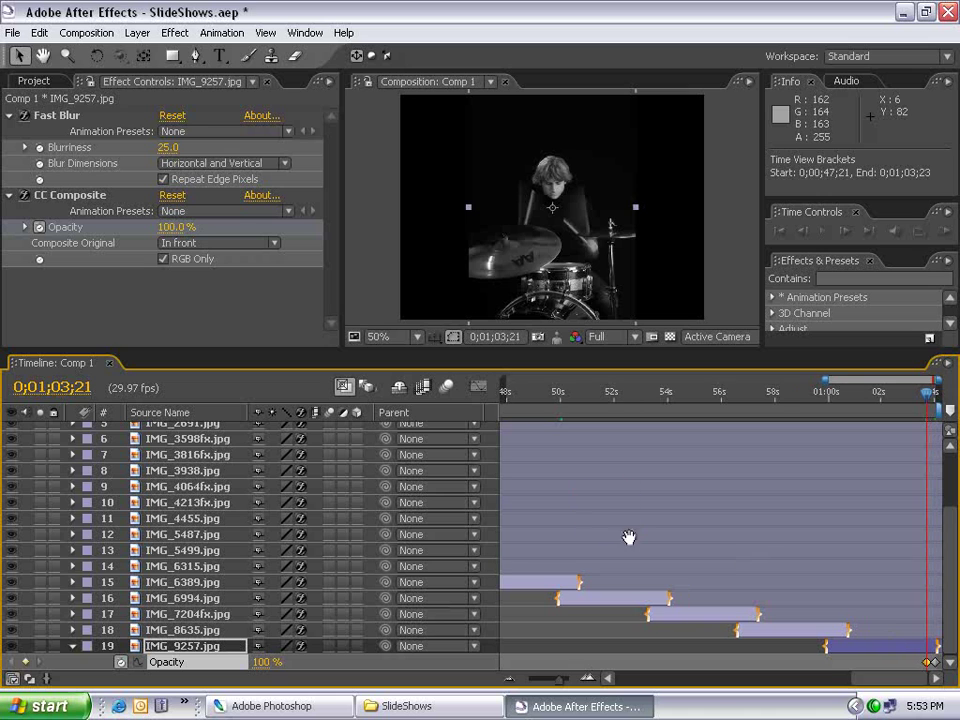
pyautogui.doubleClick(933, 666)
pyautogui.press('Return')
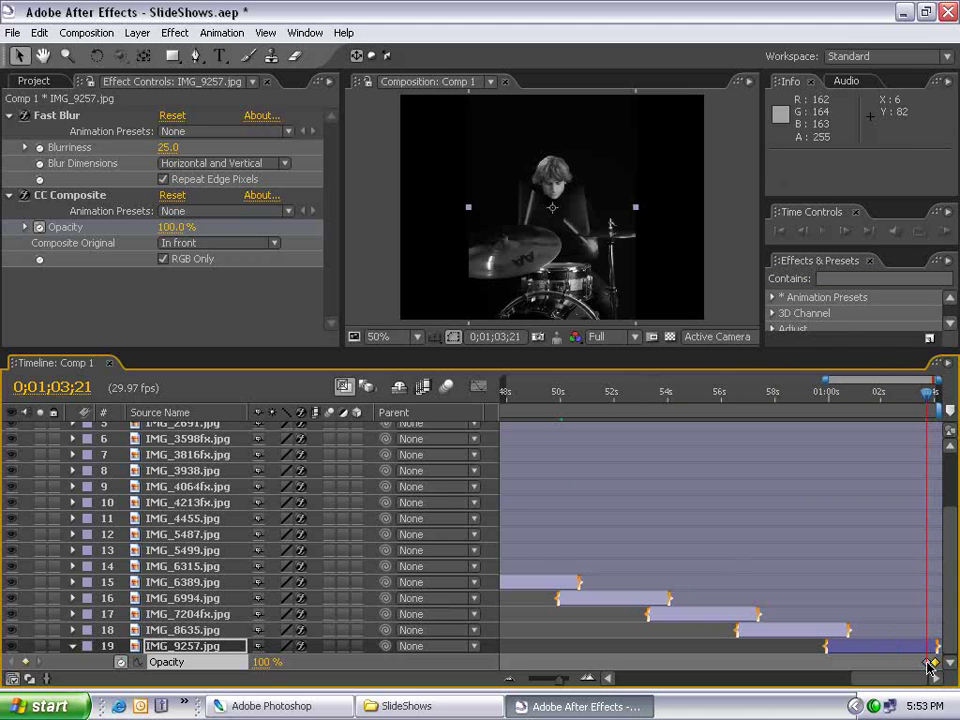
pyautogui.press('space')
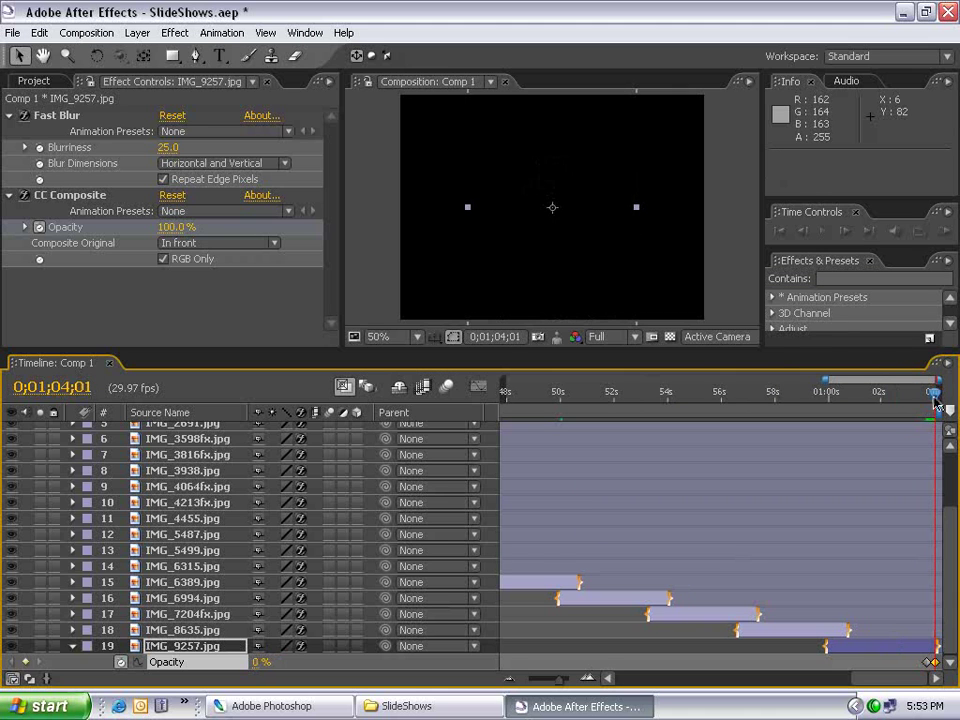
# Step: Scrub through the slideshow, preview it from the start in an enlarged composition view, and restore the normal layout
pyautogui.click(912, 403)
pyautogui.press('-')
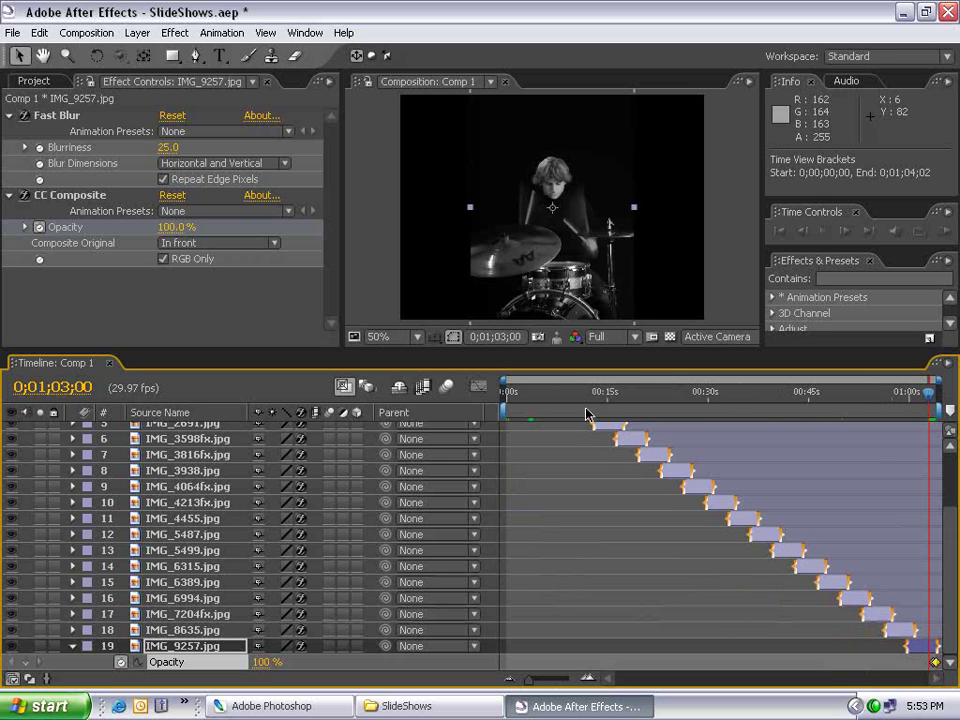
pyautogui.click(578, 398)
pyautogui.press('Home')
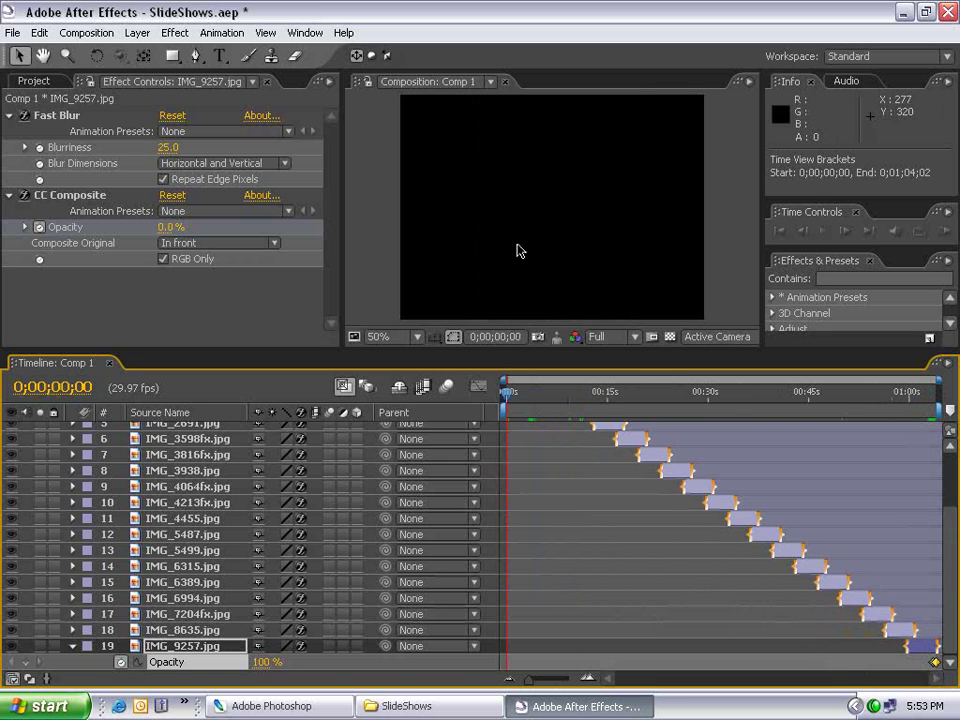
pyautogui.press('`')
pyautogui.press('space')
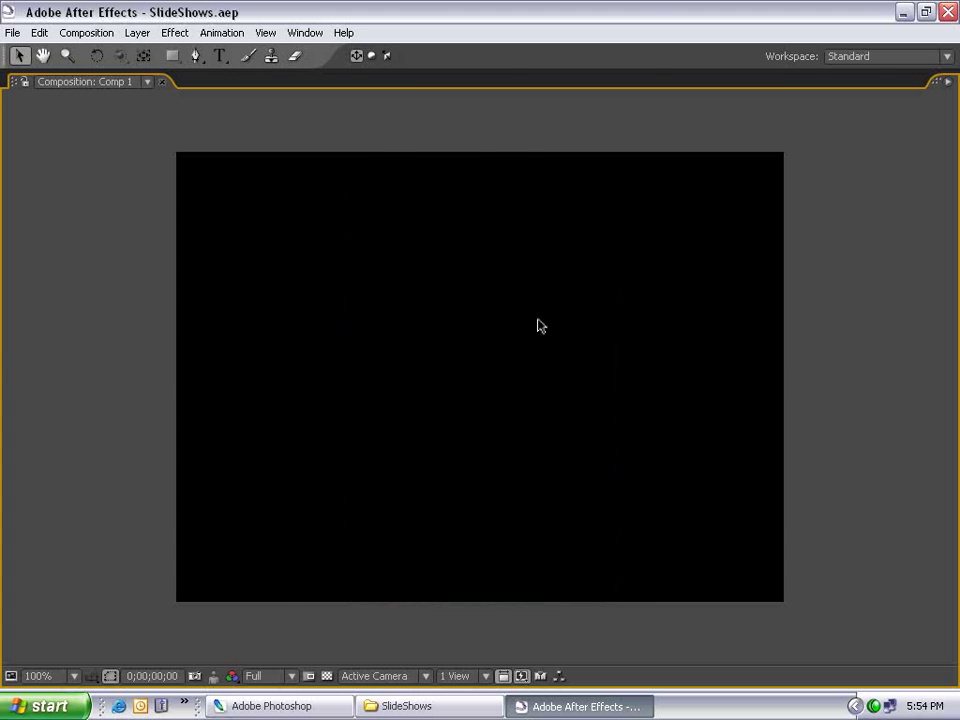
pyautogui.press('`')
pyautogui.click(534, 208)
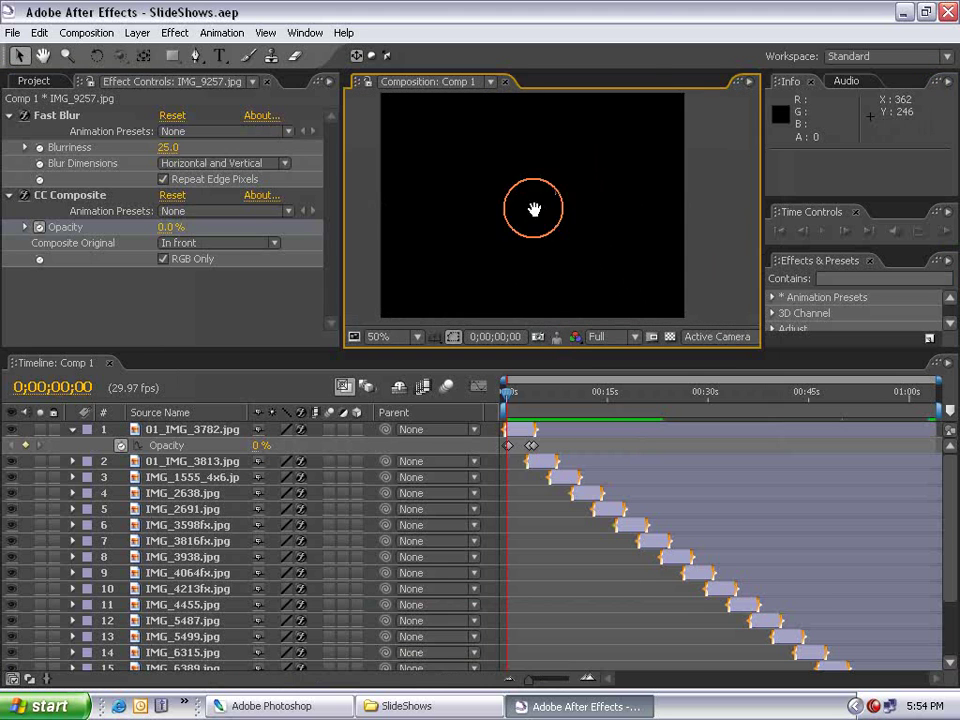
pyautogui.click(601, 582)
pyautogui.press('space')
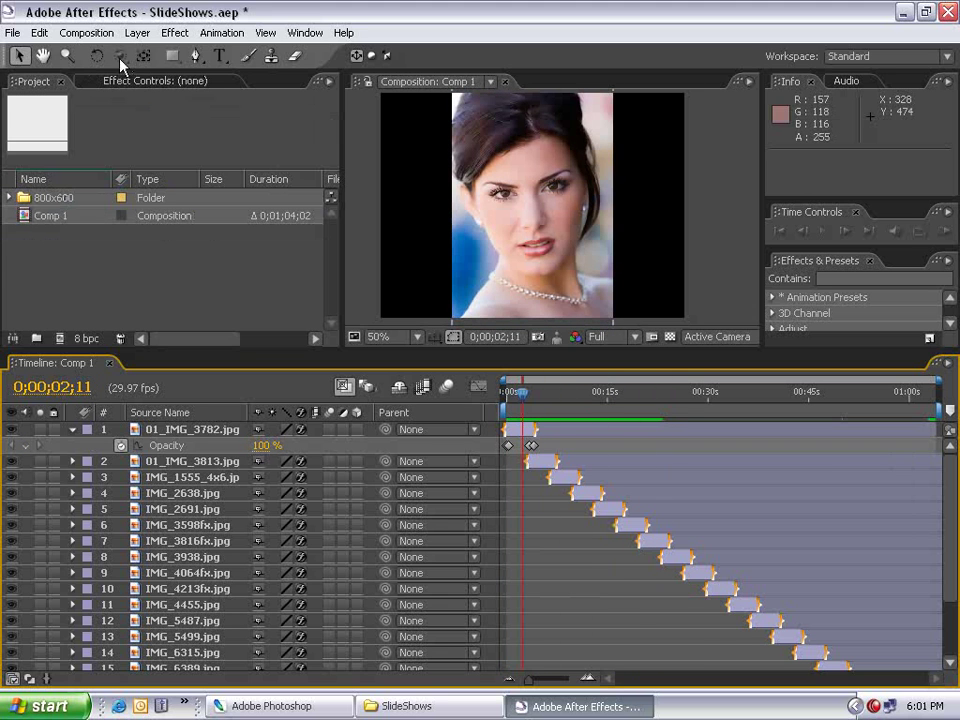
# Step: Create a second composition with the NTSC DV preset and a duration of 0;00;04;00
pyautogui.click(86, 33)
pyautogui.click(72, 50)
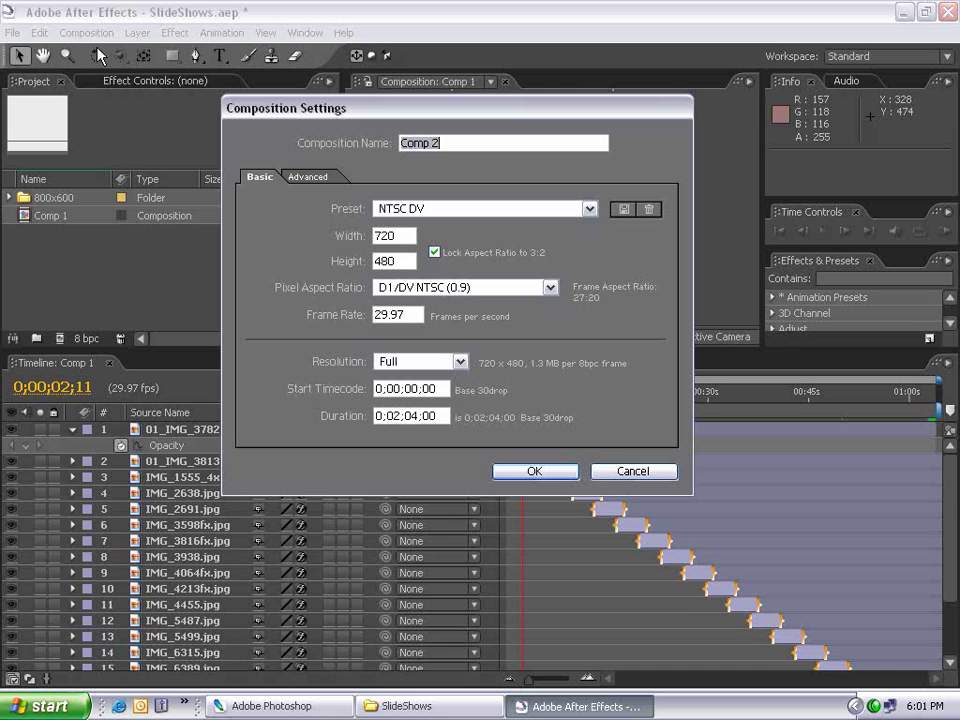
pyautogui.click(396, 416)
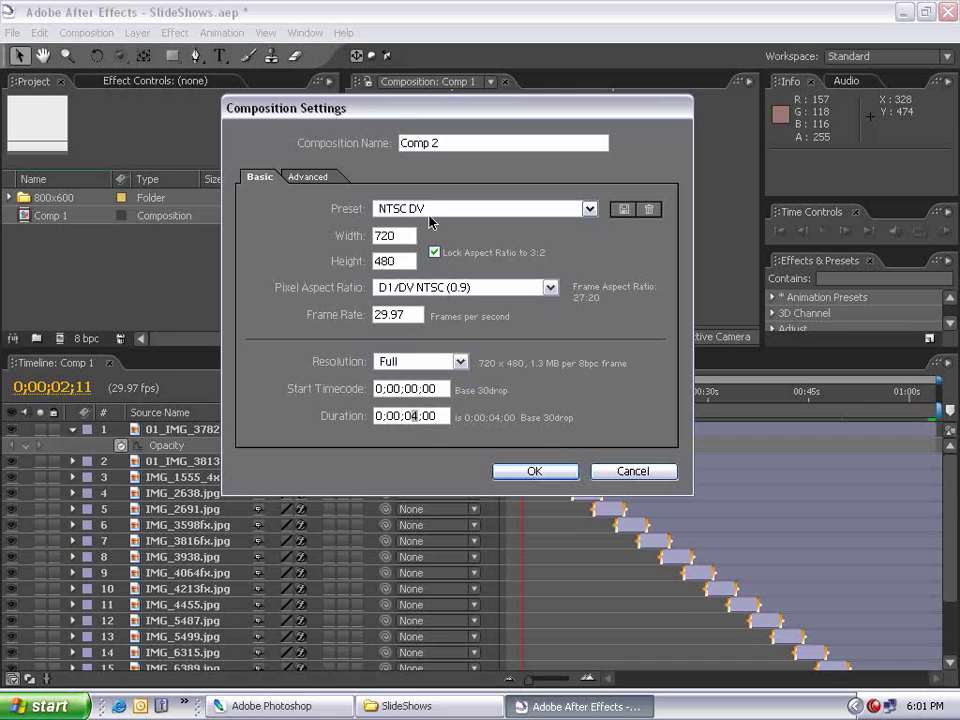
pyautogui.click(535, 471)
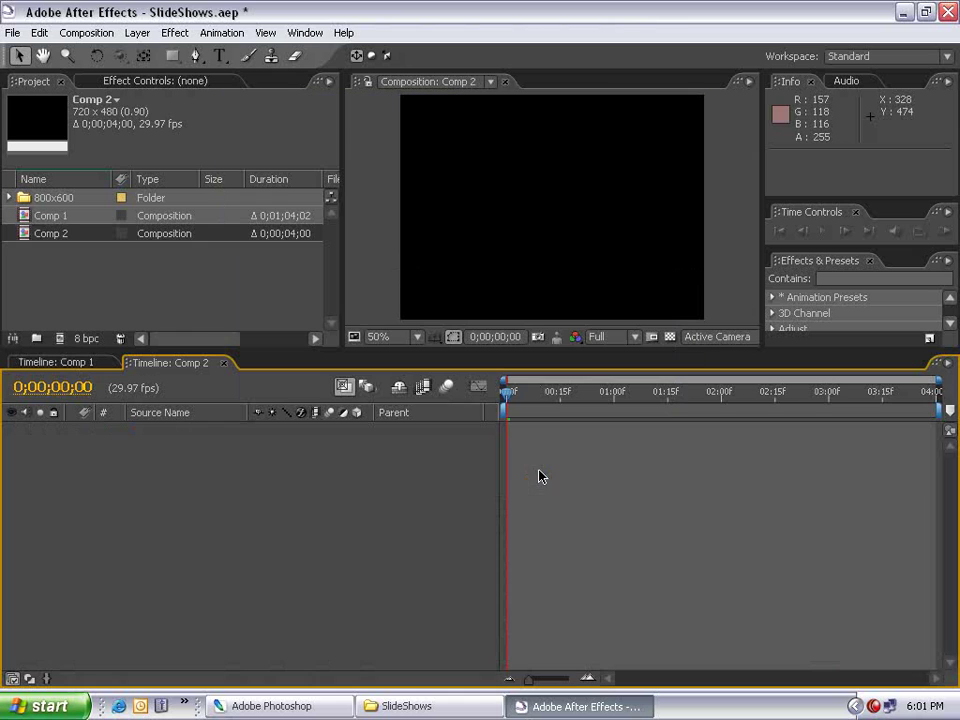
# Step: Add all photos from 01_IMG_3782.jpg through IMG_9257.jpg in the 800x600 folder to Comp 2, with their in points at the composition start
pyautogui.click(5, 202)
pyautogui.click(75, 216)
pyautogui.moveTo(333, 223); pyautogui.dragTo(328, 279)
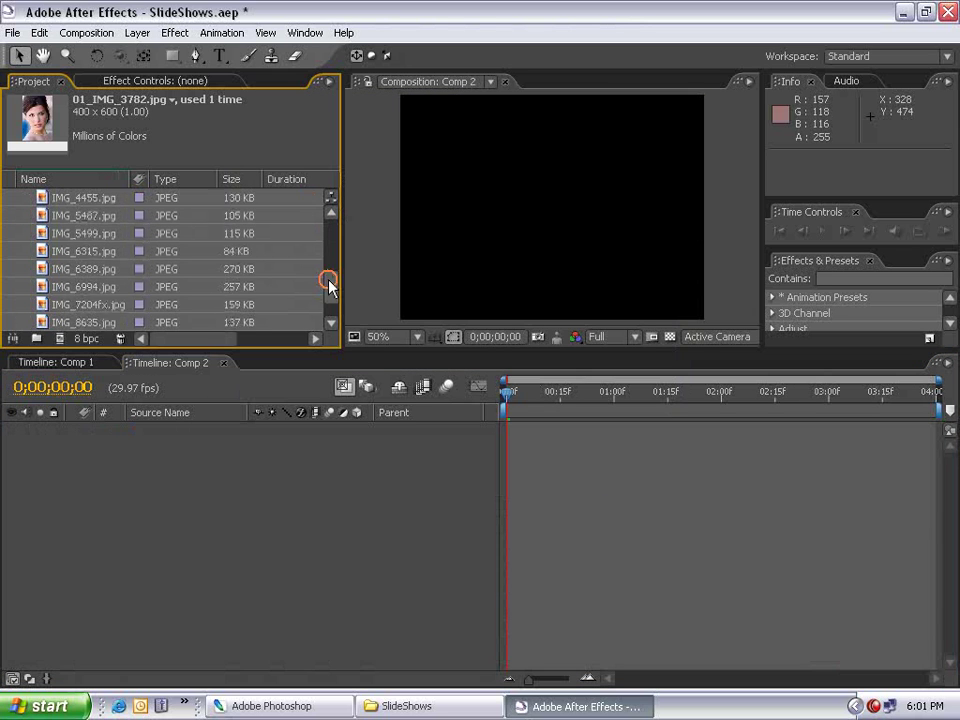
pyautogui.scroll(-1, 83, 287)
pyautogui.keyDown('shift'); pyautogui.click(70, 288); pyautogui.keyUp('shift')
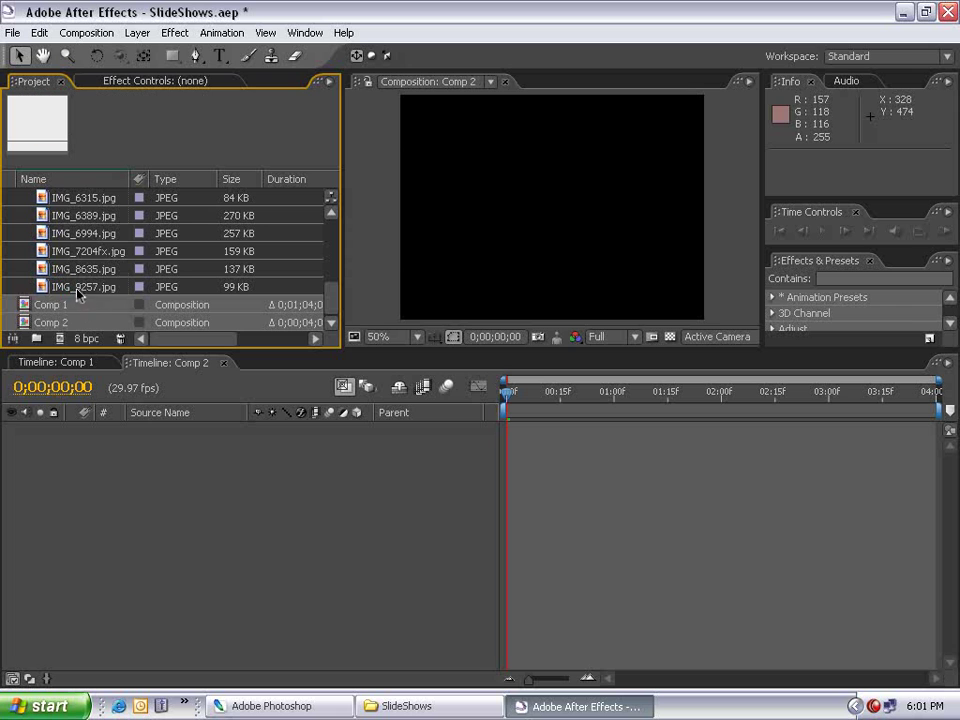
pyautogui.moveTo(79, 289); pyautogui.dragTo(553, 521)
pyautogui.hotkey('alt', 'Home')
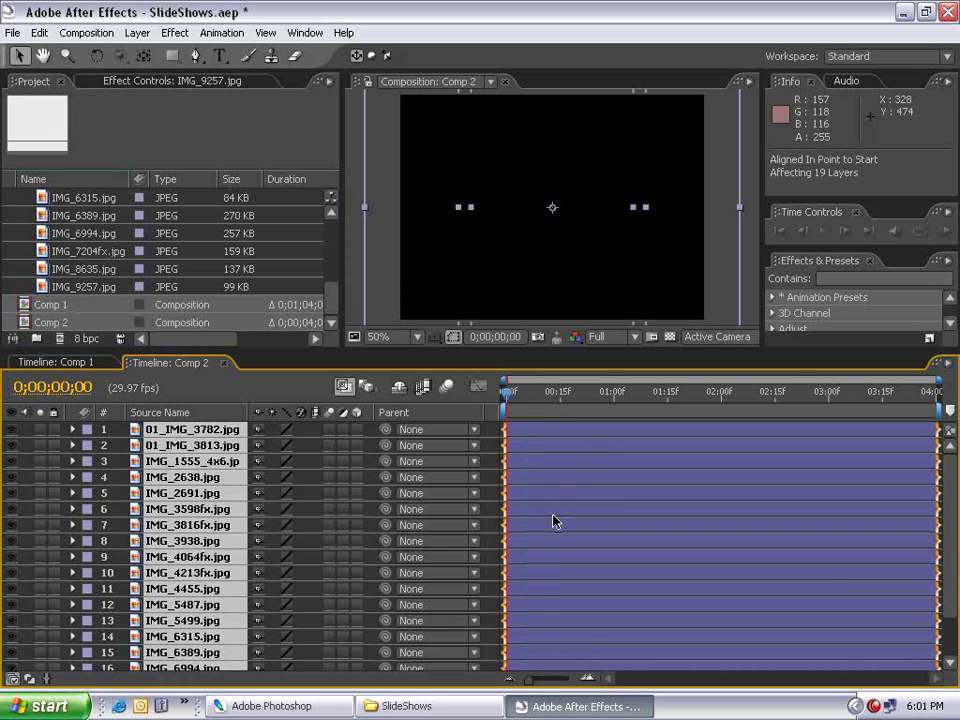
# Step: Add Scale keyframes to the 01_IMG_3782.jpg layer at 0;00;00;00 and 0;00;03;29, setting the first one to 80%
pyautogui.click(527, 445)
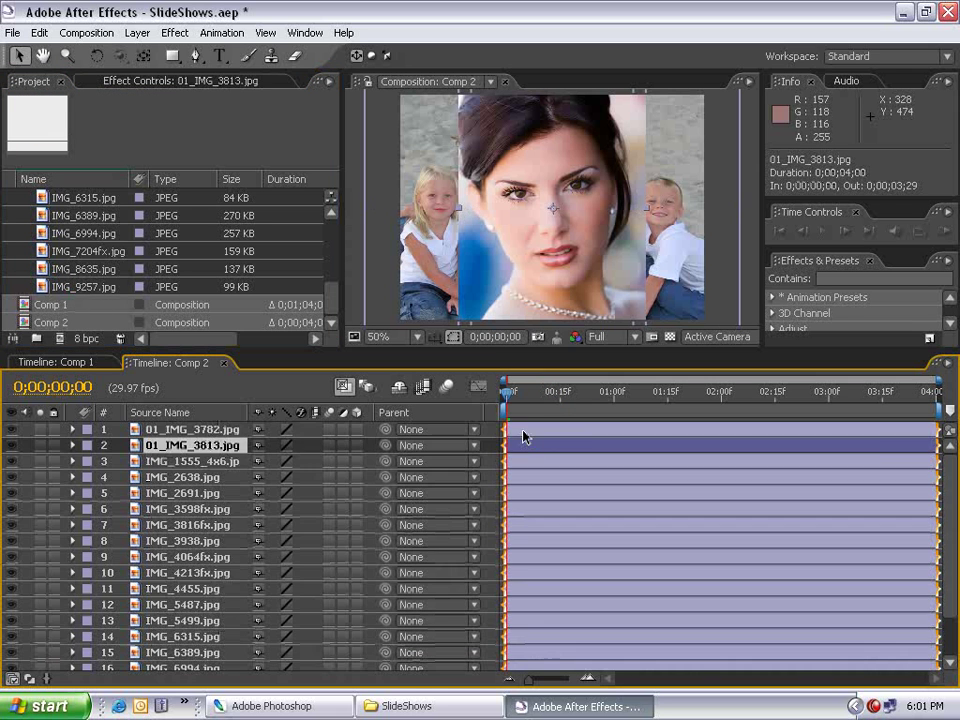
pyautogui.click(525, 434)
pyautogui.press('s')
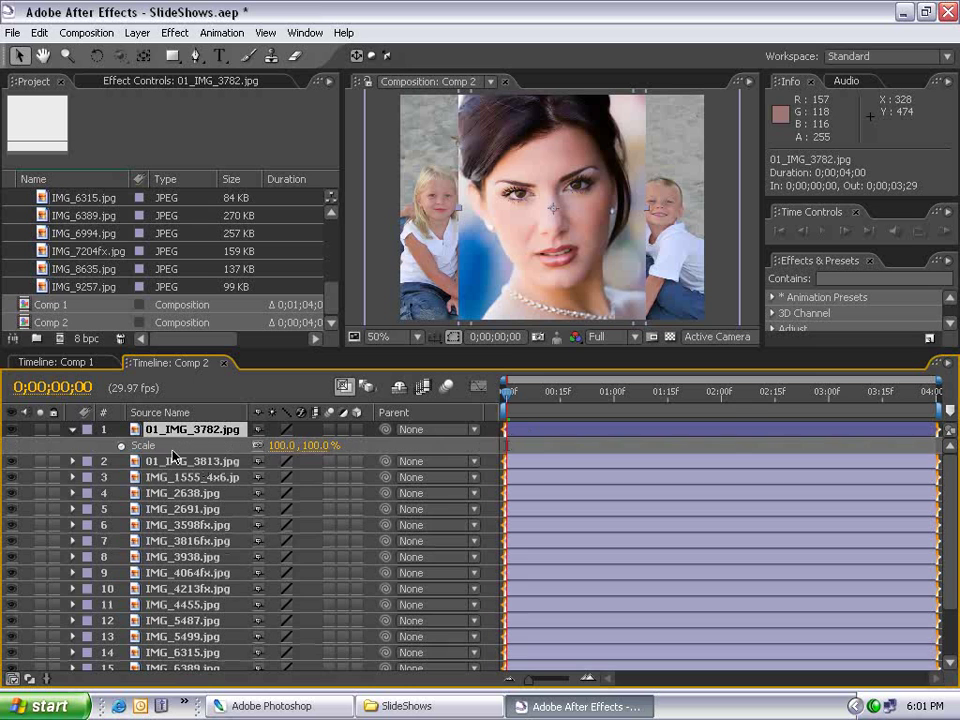
pyautogui.click(120, 445)
pyautogui.moveTo(771, 391); pyautogui.dragTo(935, 391)
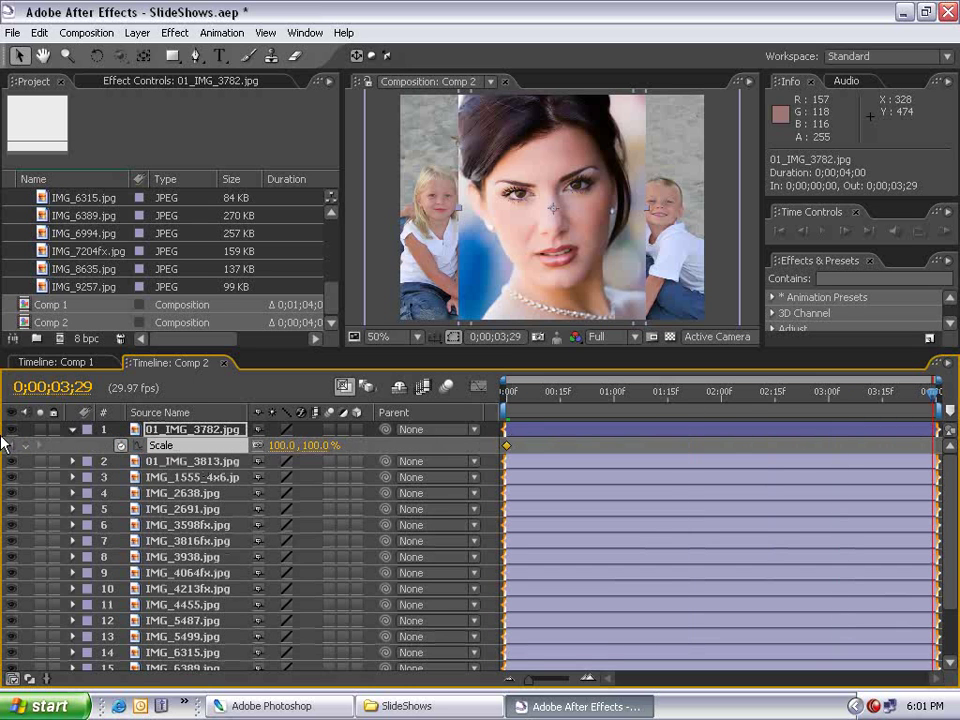
pyautogui.press('Home')
pyautogui.rightClick(485, 257)
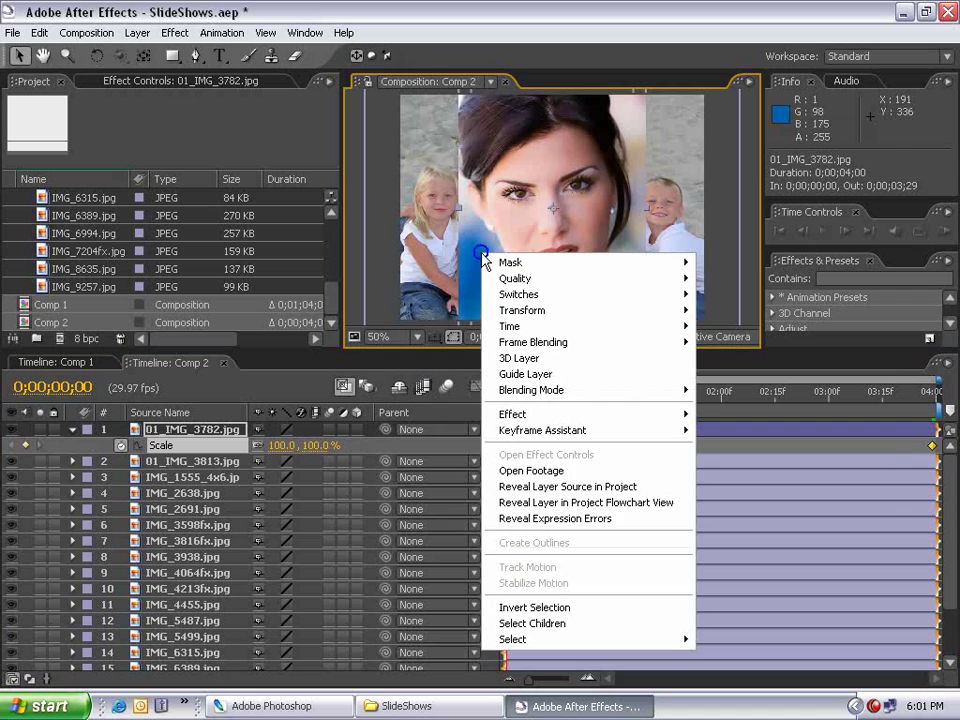
pyautogui.moveTo(516, 316)
pyautogui.click(758, 454)
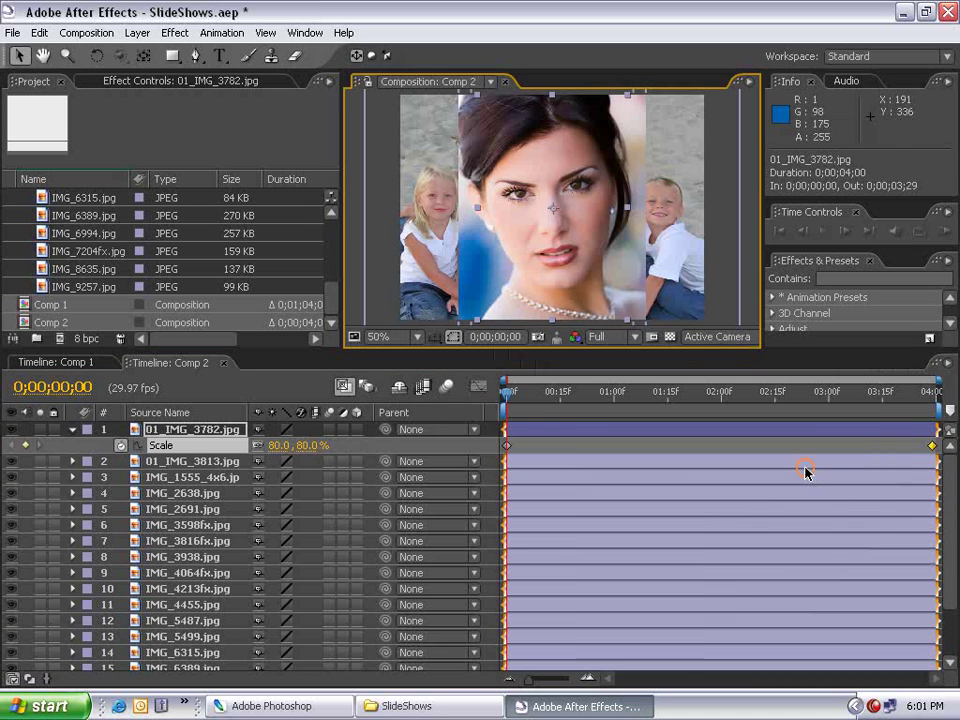
# Step: Set the ending Scale keyframe of 01_IMG_3782.jpg at 0;00;03;29 to 90% and preview the slow zoom
pyautogui.press('space')
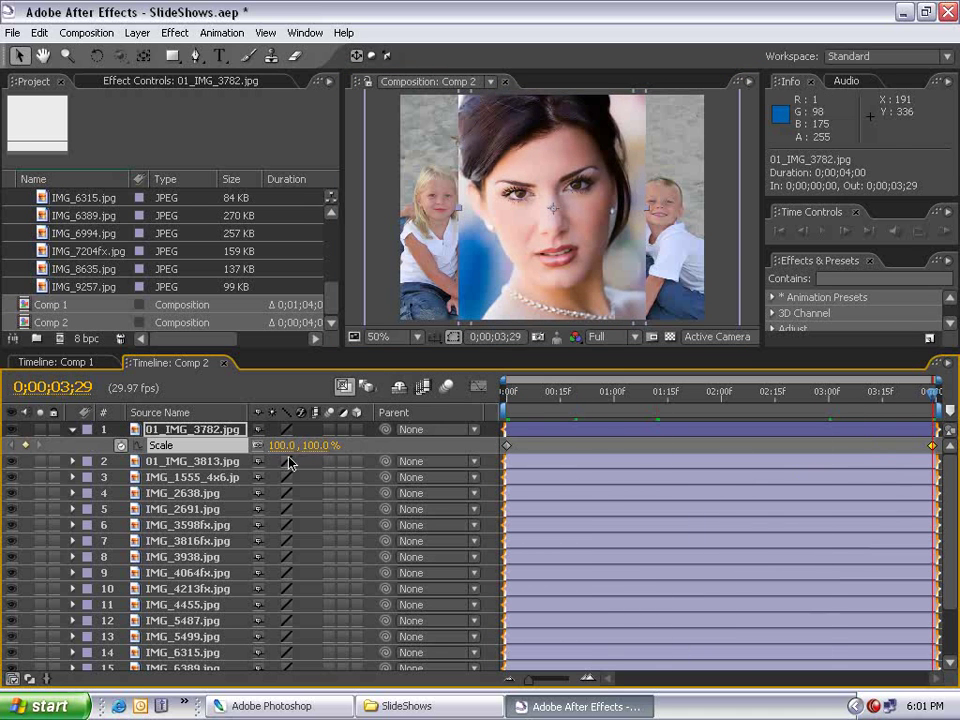
pyautogui.write('90')
pyautogui.press('Return')
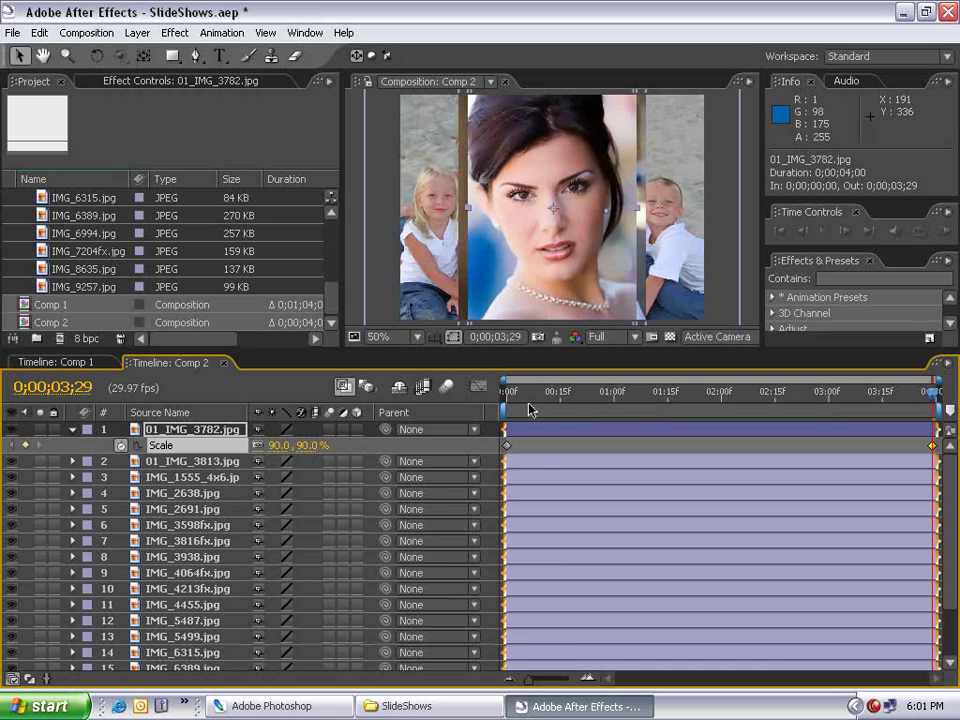
pyautogui.press('space')
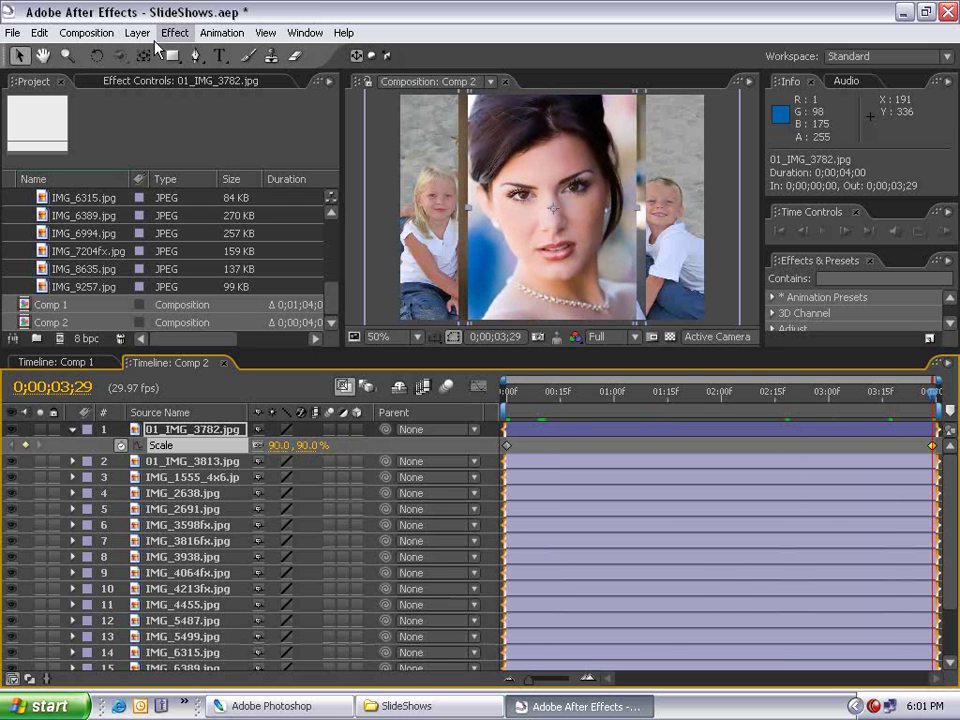
# Step: Apply Fast Blur to 01_IMG_3782.jpg with Blurriness 25 and Repeat Edge Pixels enabled
pyautogui.click(175, 32)
pyautogui.moveTo(161, 156)
pyautogui.click(430, 268)
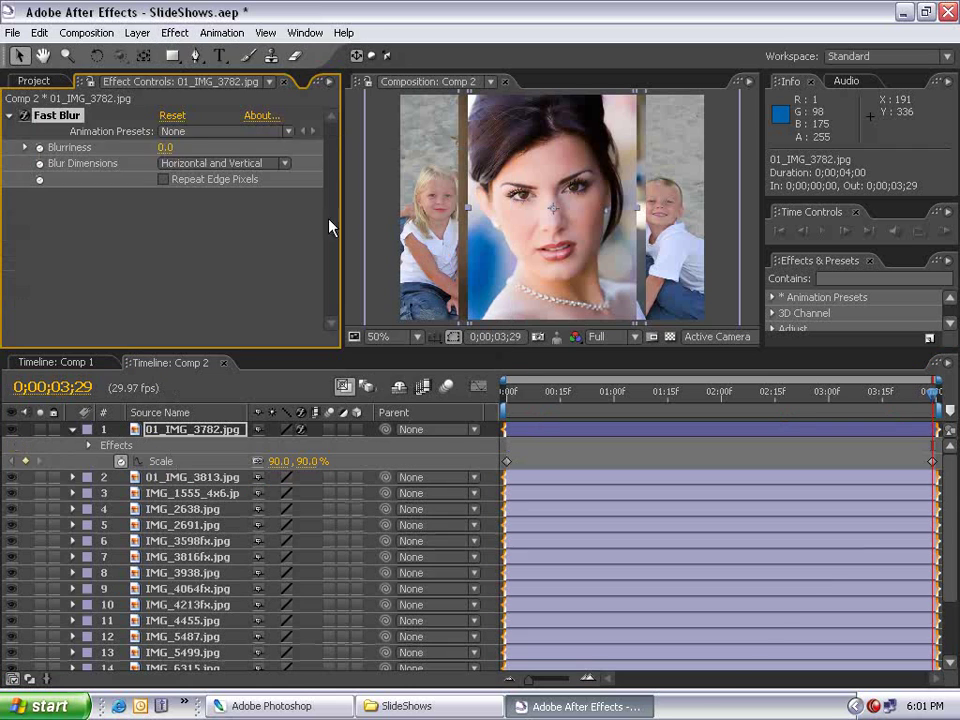
pyautogui.click(164, 147)
pyautogui.write('25')
pyautogui.press('Return')
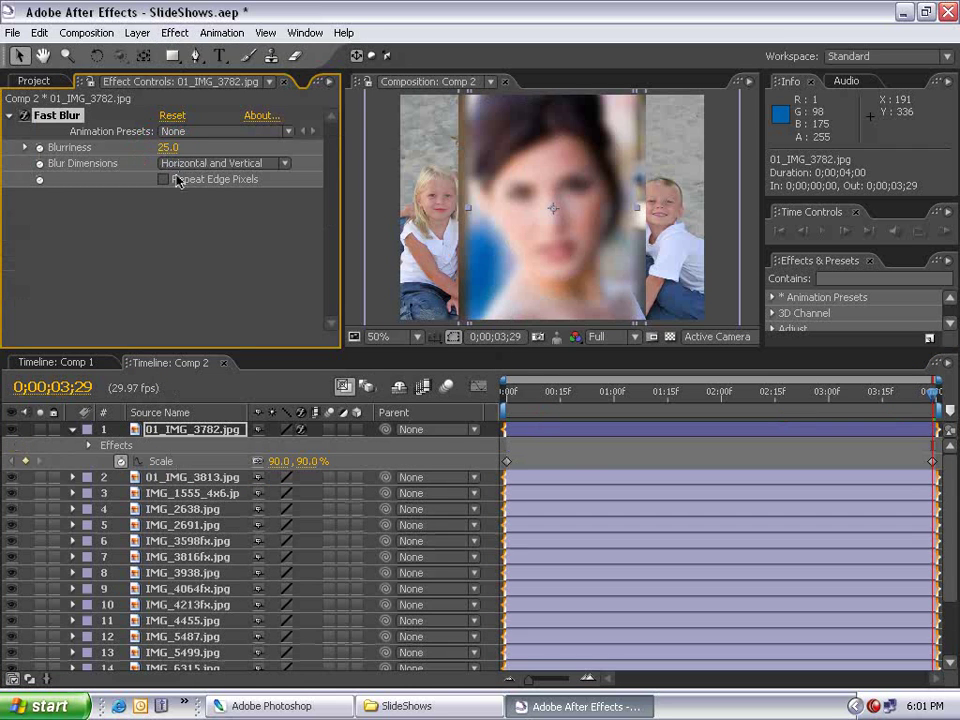
pyautogui.click(164, 181)
# Step: Apply the CC Composite channel effect to 01_IMG_3782.jpg and set its Opacity to 0%
pyautogui.click(525, 429)
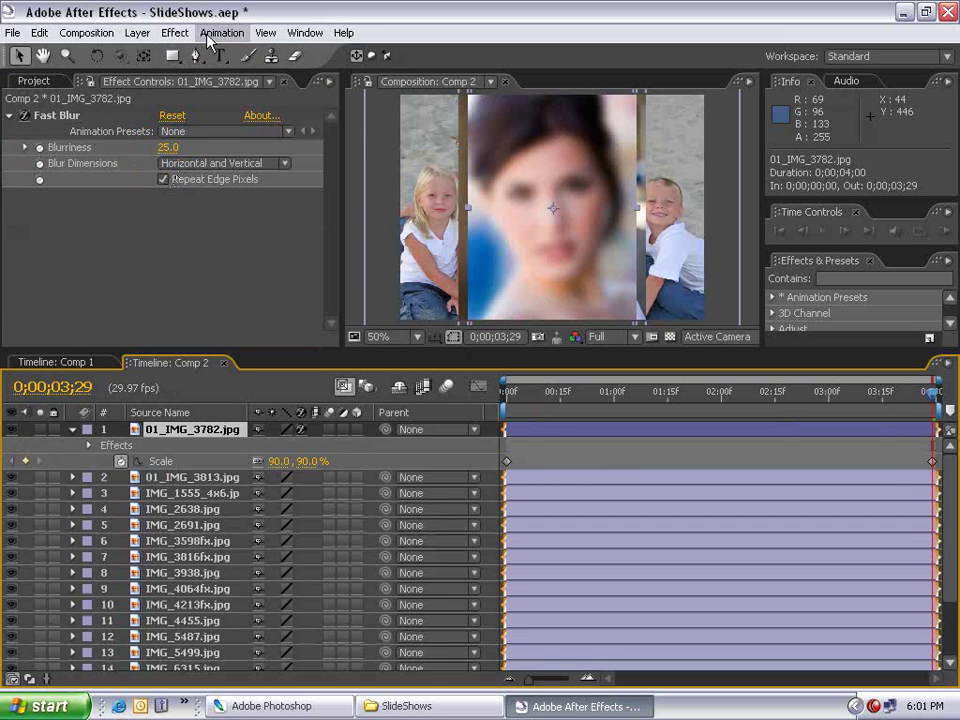
pyautogui.click(173, 33)
pyautogui.moveTo(213, 172)
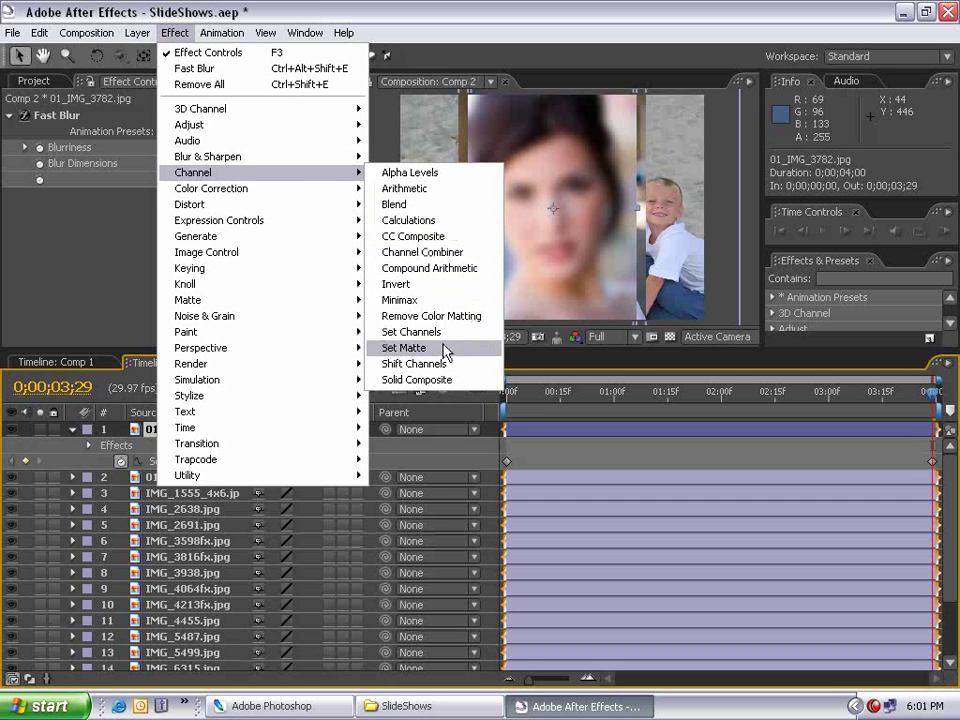
pyautogui.click(310, 236)
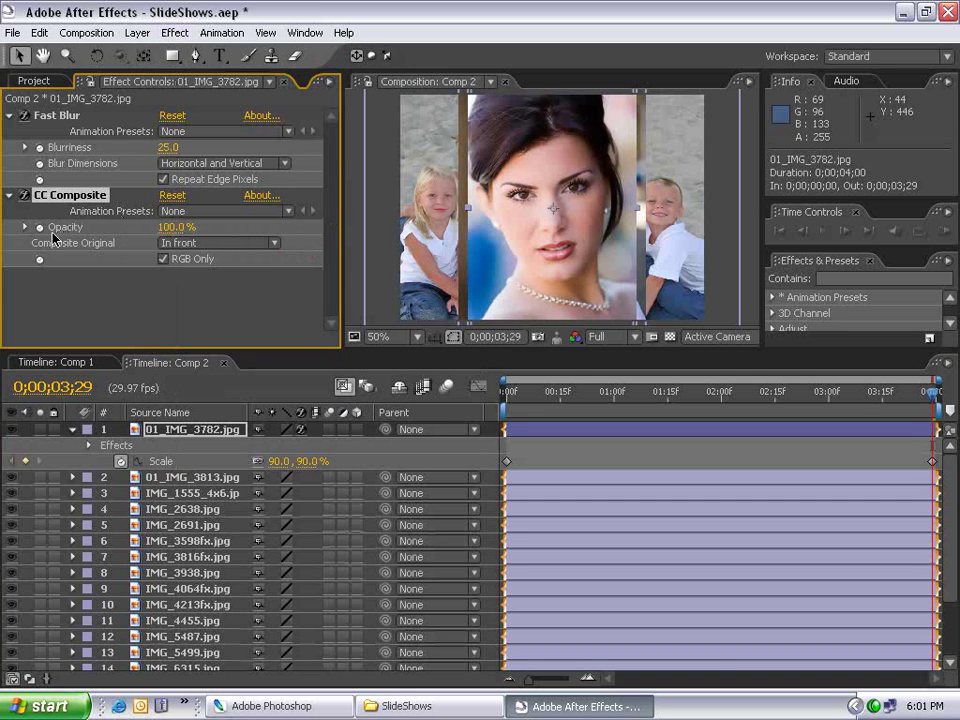
pyautogui.click(172, 228)
pyautogui.write('00')
pyautogui.press('Return')
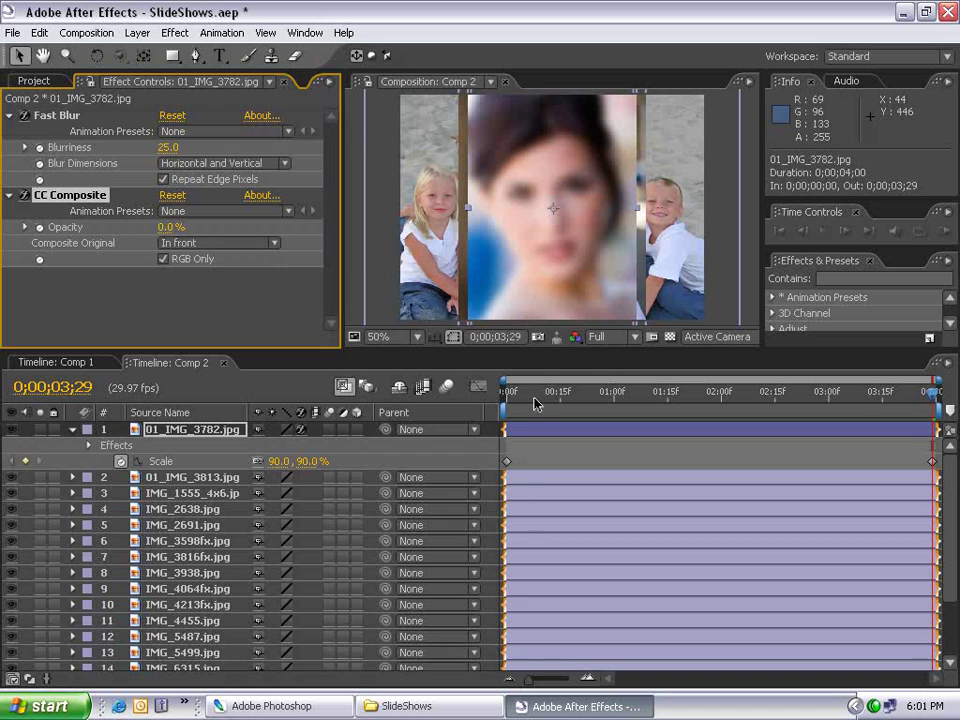
# Step: Animate the CC Composite Opacity from 0% at 0;00;00;00 to 100% at 0;00;01;00
pyautogui.moveTo(535, 403); pyautogui.dragTo(613, 392)
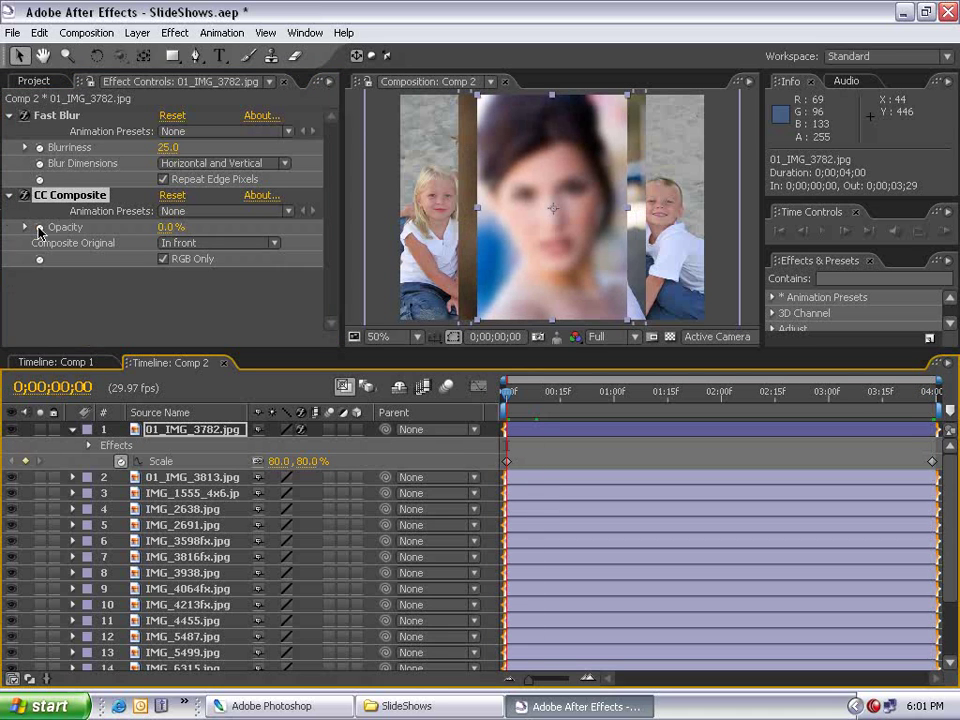
pyautogui.click(39, 227)
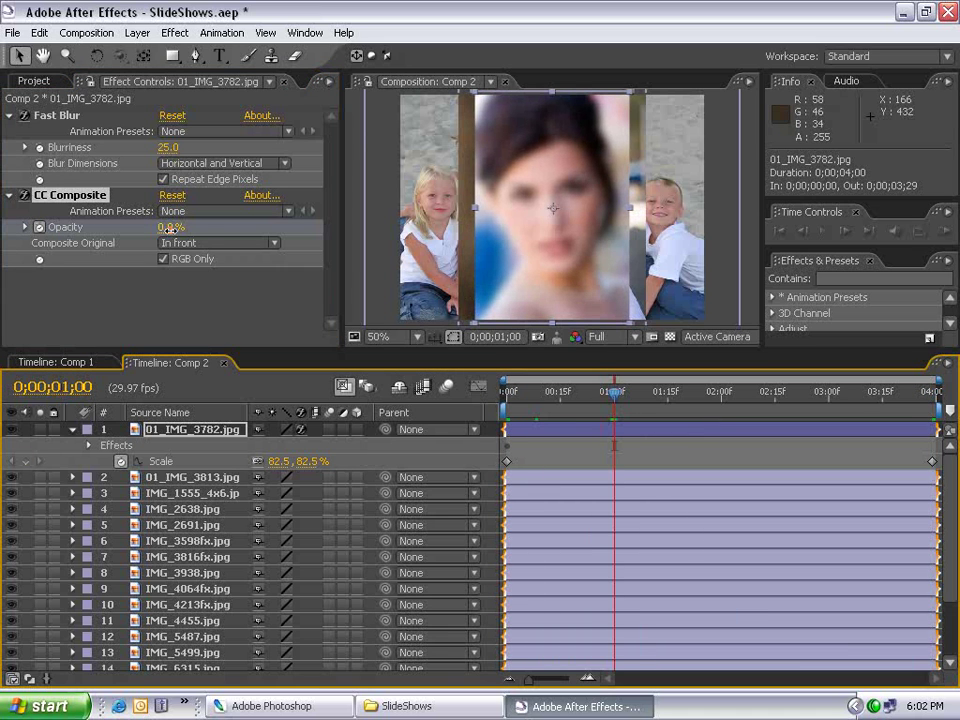
pyautogui.moveTo(168, 228); pyautogui.dragTo(300, 230)
# Step: Reveal the modified properties of 01_IMG_3782.jpg and copy its Fast Blur, CC Composite and Scale animation together
pyautogui.click(168, 437)
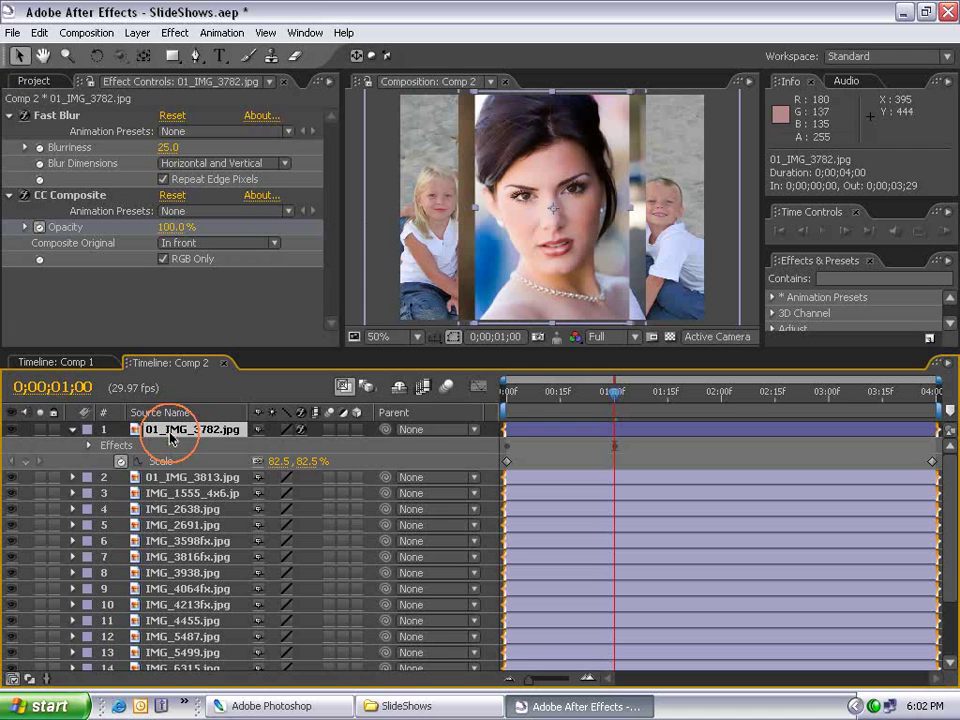
pyautogui.press('u')
pyautogui.press('u')
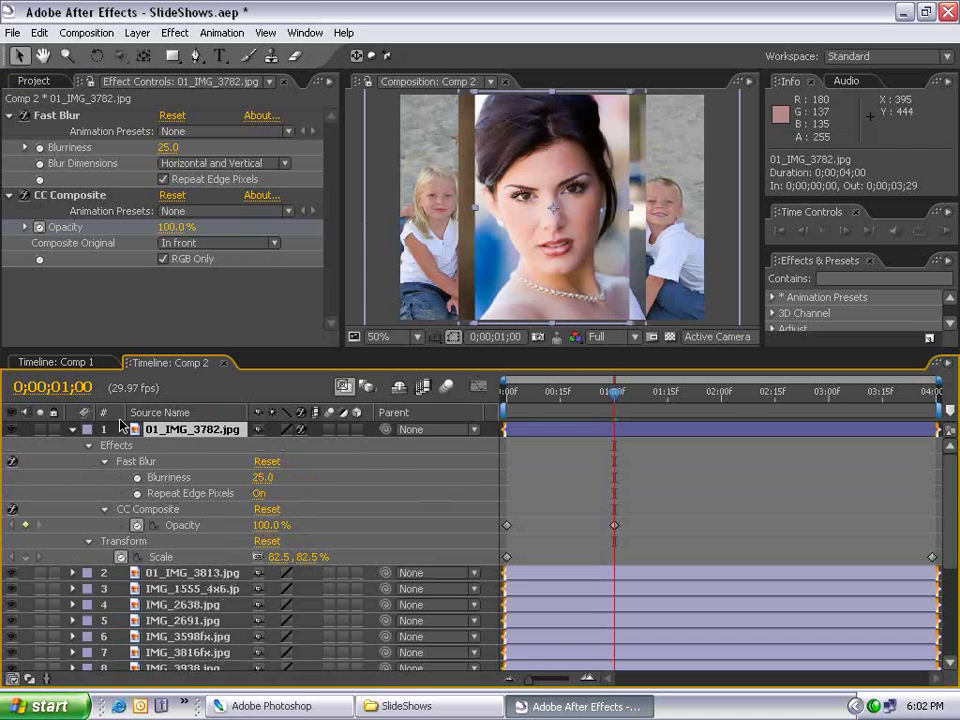
pyautogui.click(136, 461)
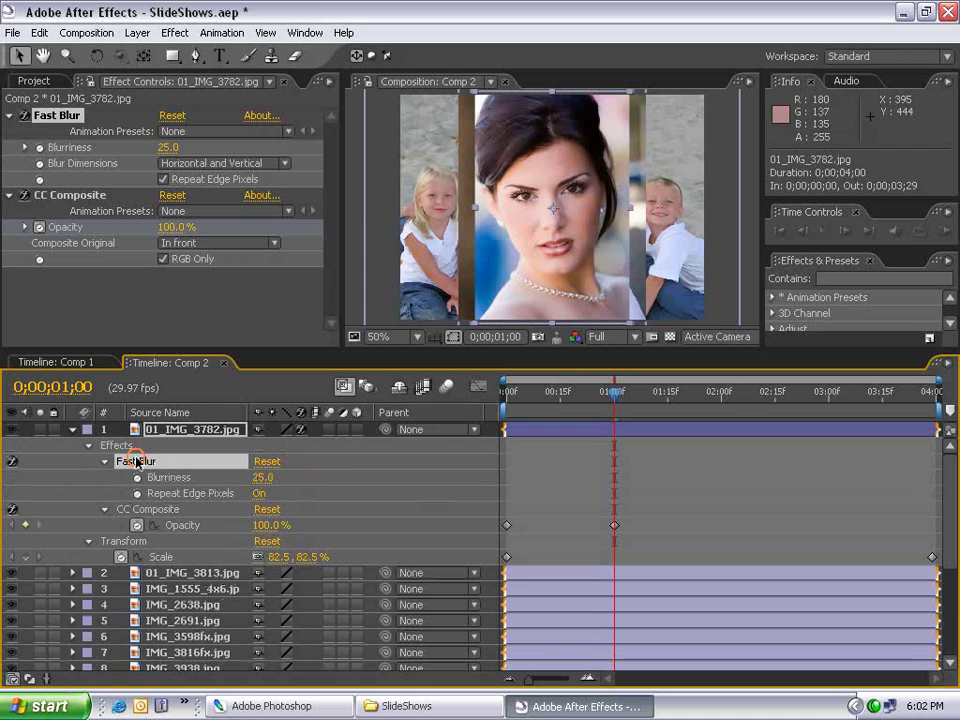
pyautogui.keyDown('shift'); pyautogui.click(155, 509); pyautogui.keyUp('shift')
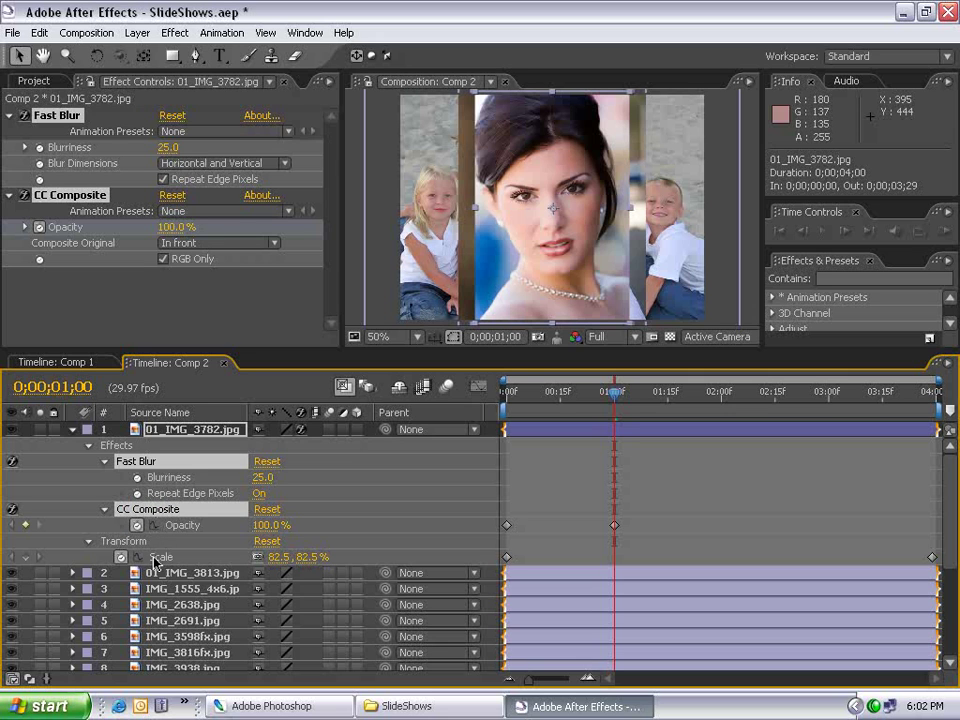
pyautogui.keyDown('shift'); pyautogui.click(155, 558); pyautogui.keyUp('shift')
pyautogui.hotkey('ctrl', 'c')
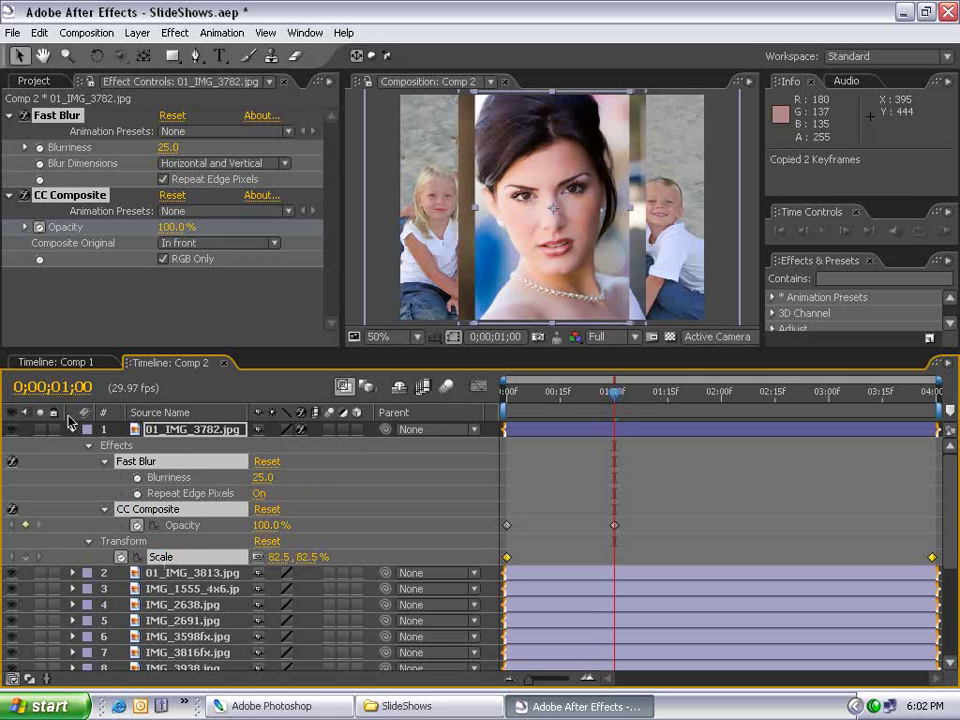
# Step: Paste the copied effects and Scale animation onto all layers from 01_IMG_3813.jpg through IMG_9257.jpg
pyautogui.click(72, 429)
pyautogui.hotkey('ctrl', 'Down')
pyautogui.scroll(-3, 236, 442)
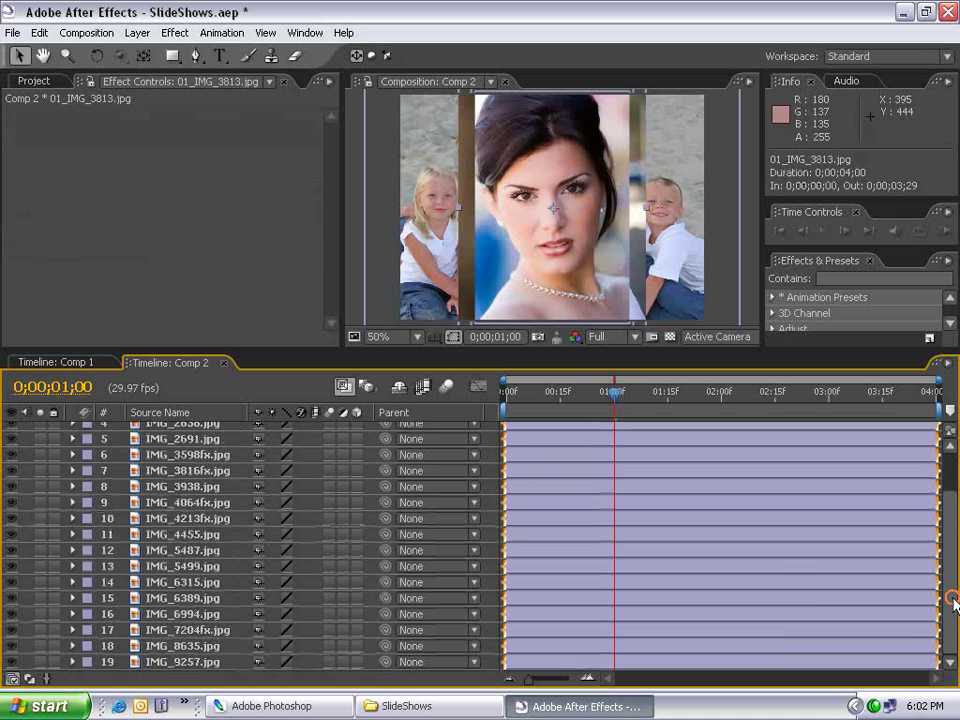
pyautogui.keyDown('shift'); pyautogui.click(203, 670); pyautogui.keyUp('shift')
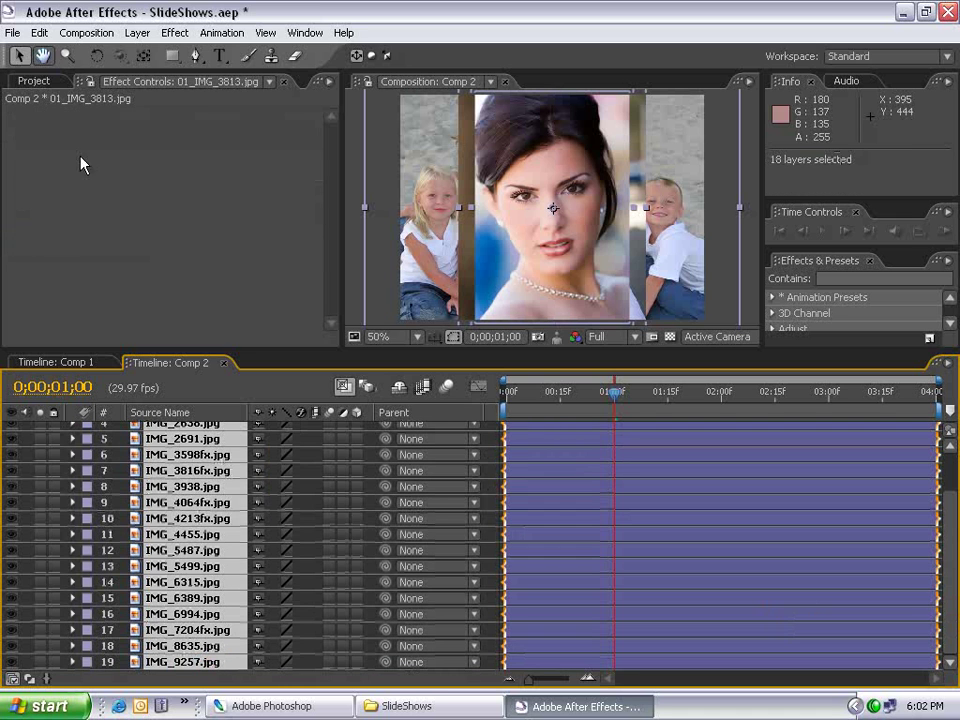
pyautogui.click(39, 32)
pyautogui.click(77, 156)
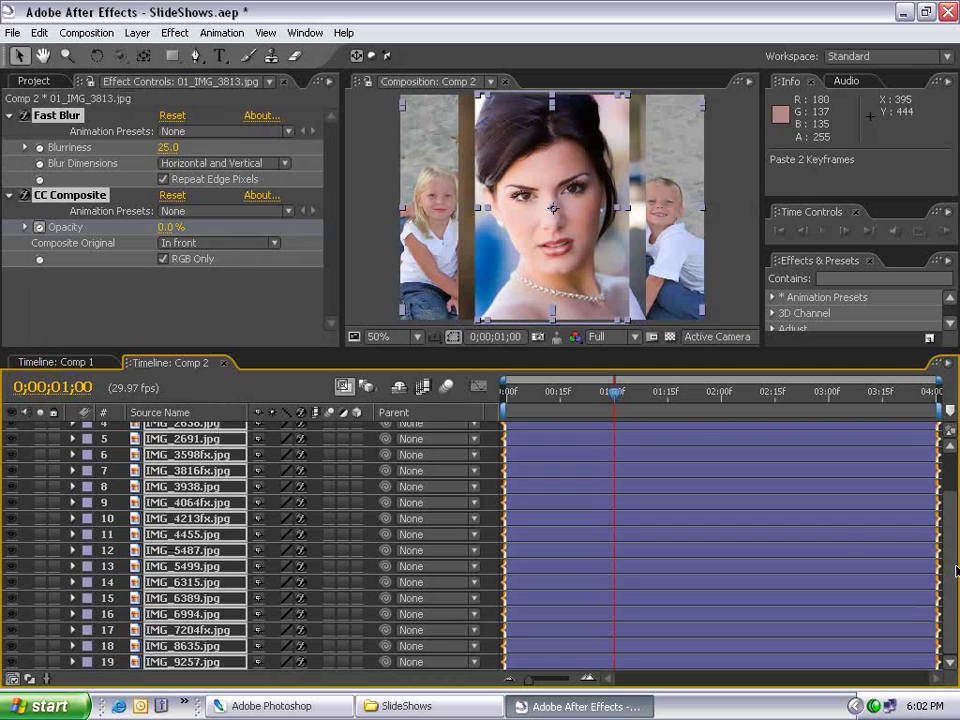
# Step: Sequence all layers from 01_IMG_3782.jpg through IMG_9257.jpg with a 0;00;00;20 overlap and the Dissolve Front Layer transition
pyautogui.scroll(3, 583, 460)
pyautogui.click(213, 431)
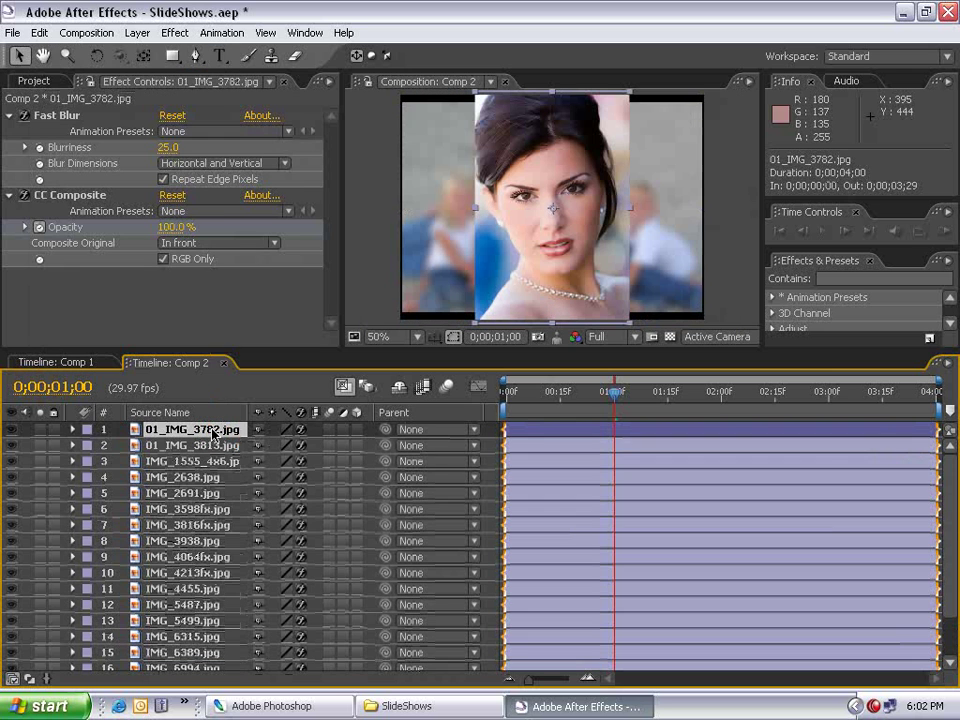
pyautogui.scroll(-3, 248, 648)
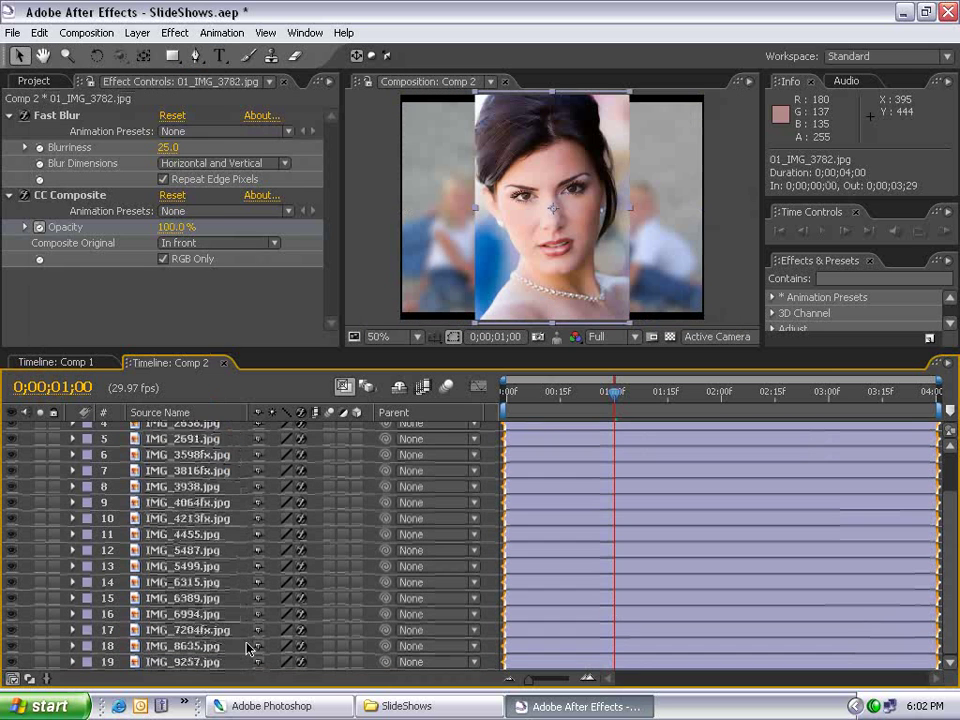
pyautogui.keyDown('shift'); pyautogui.click(183, 663); pyautogui.keyUp('shift')
pyautogui.click(221, 32)
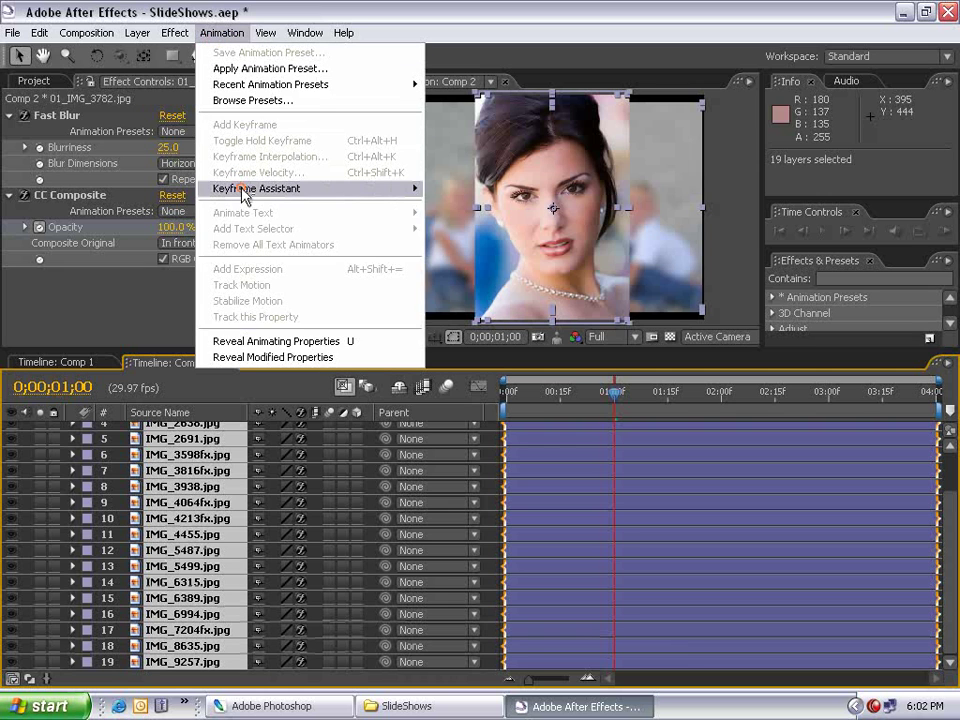
pyautogui.moveTo(243, 195)
pyautogui.click(475, 300)
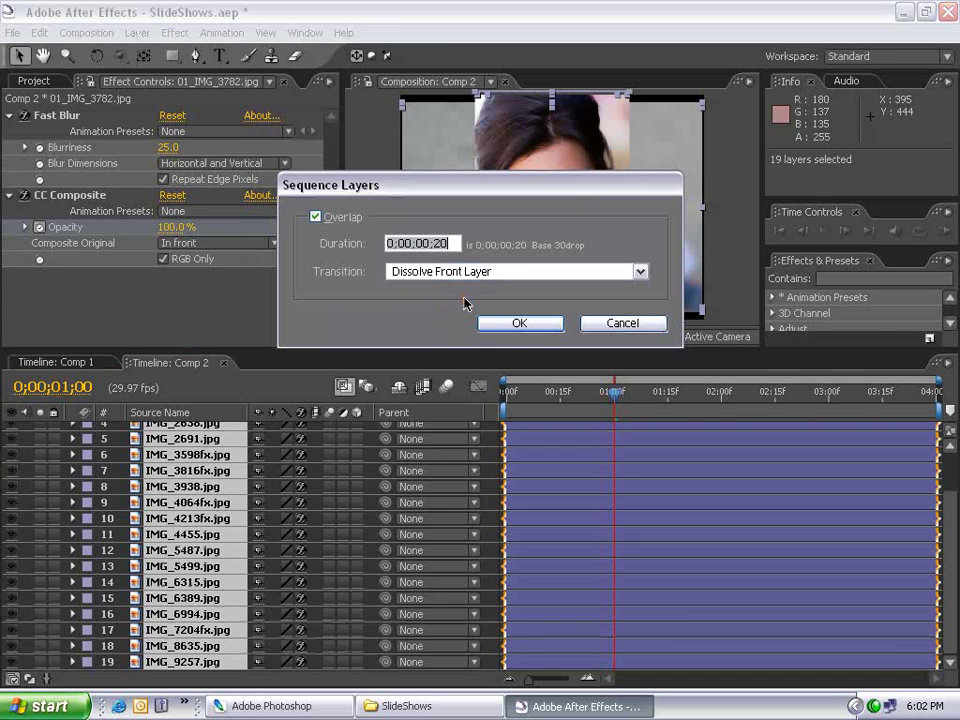
pyautogui.click(433, 243)
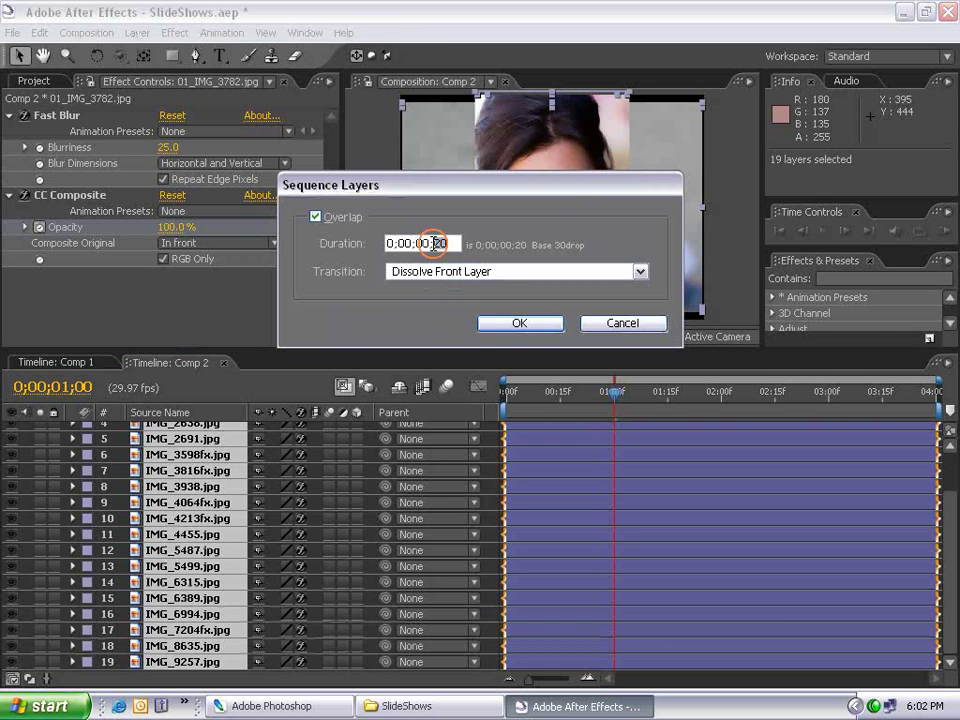
pyautogui.click(524, 326)
# Step: Lengthen Comp 2 in its composition settings to hold every sequenced layer and show the full duration in the timeline
pyautogui.click(86, 32)
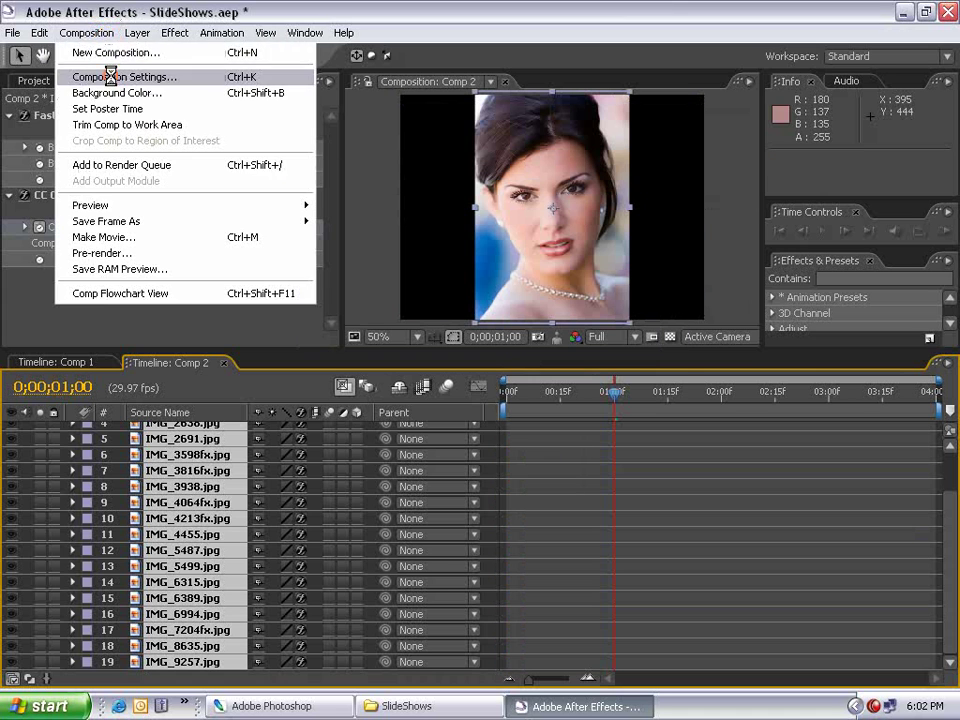
pyautogui.click(110, 76)
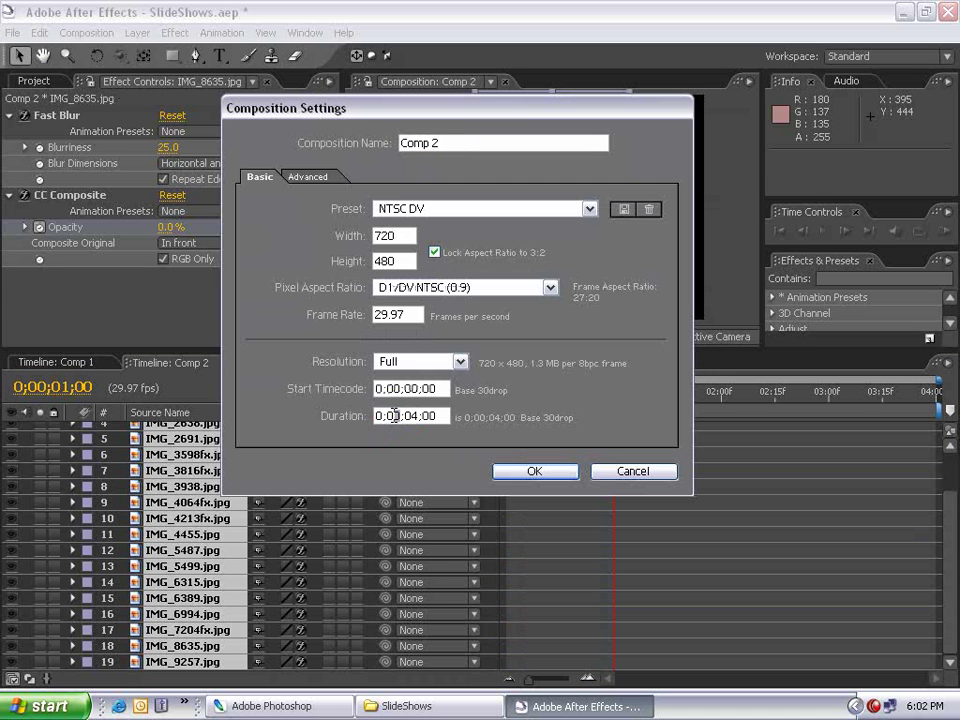
pyautogui.press('Return')
pyautogui.press(';')
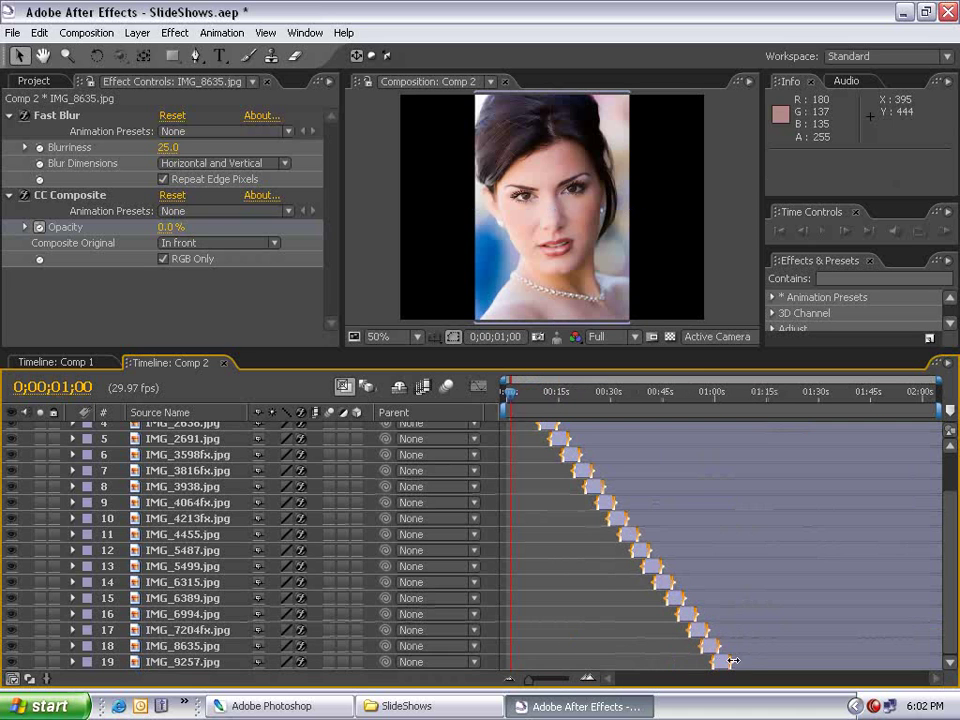
# Step: End the work area at IMG_9257.jpg's out point, 0;01;04;01, trim Comp 2 to it, and return to the composition start
pyautogui.click(720, 662)
pyautogui.press('o')
pyautogui.press('n')
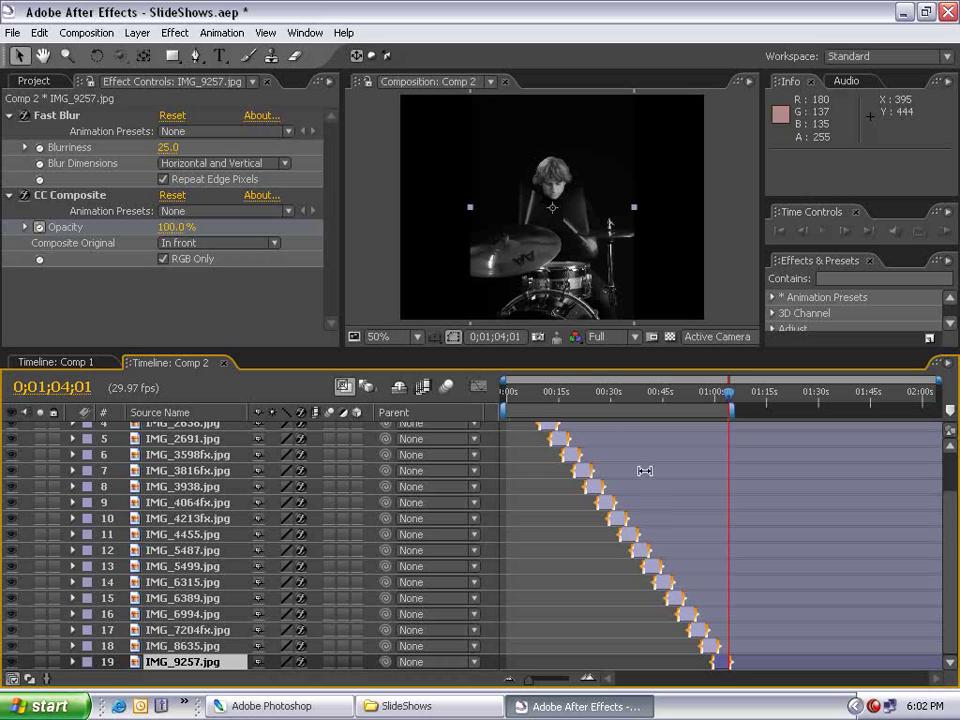
pyautogui.rightClick(627, 414)
pyautogui.click(686, 457)
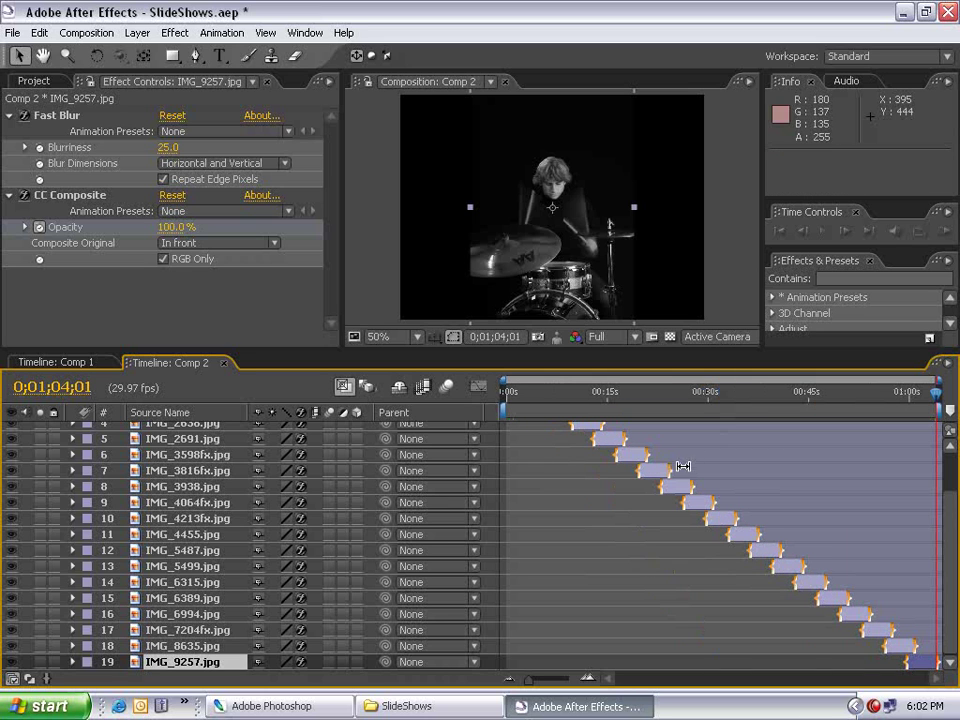
pyautogui.press('space')
pyautogui.press('Home')
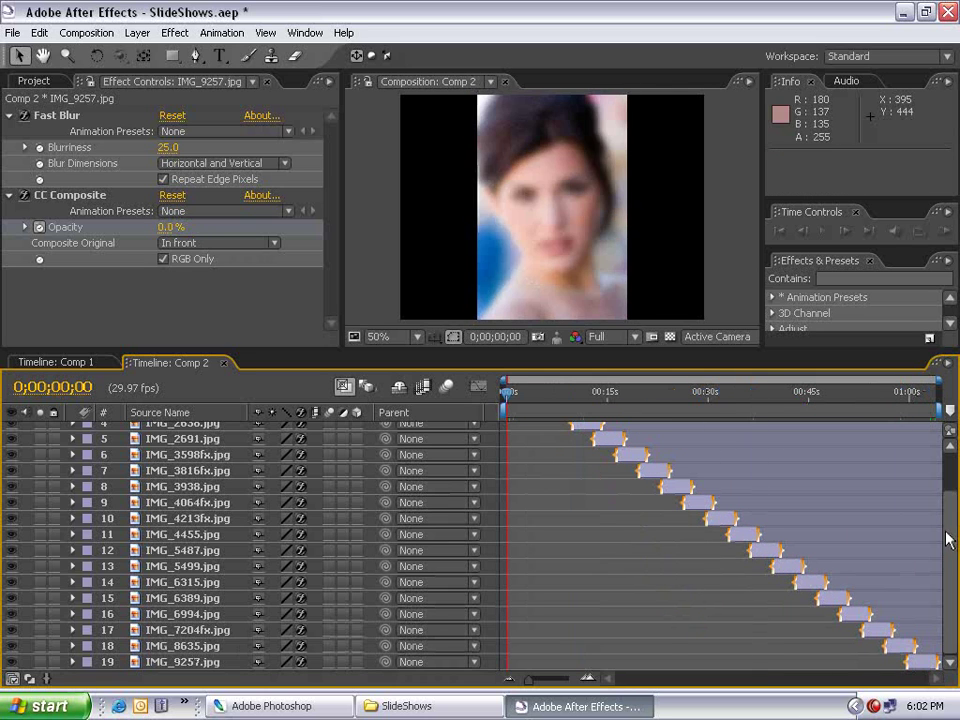
# Step: Add an Opacity keyframe of 0% to 01_IMG_3782.jpg at the composition start, 0;00;00;00
pyautogui.scroll(3, 828, 406)
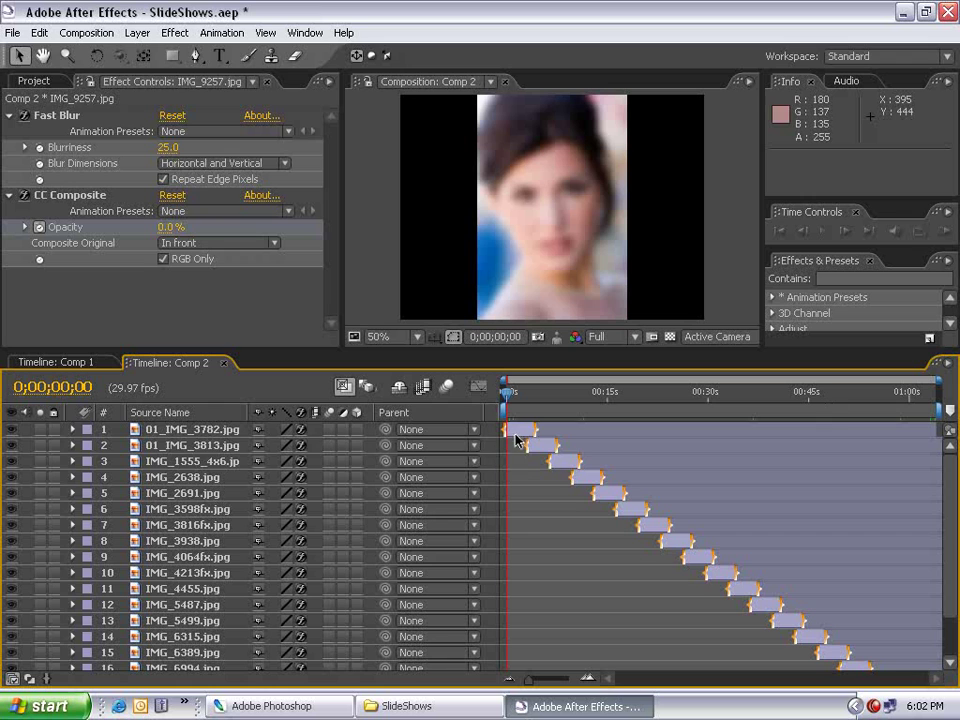
pyautogui.click(515, 436)
pyautogui.press('t')
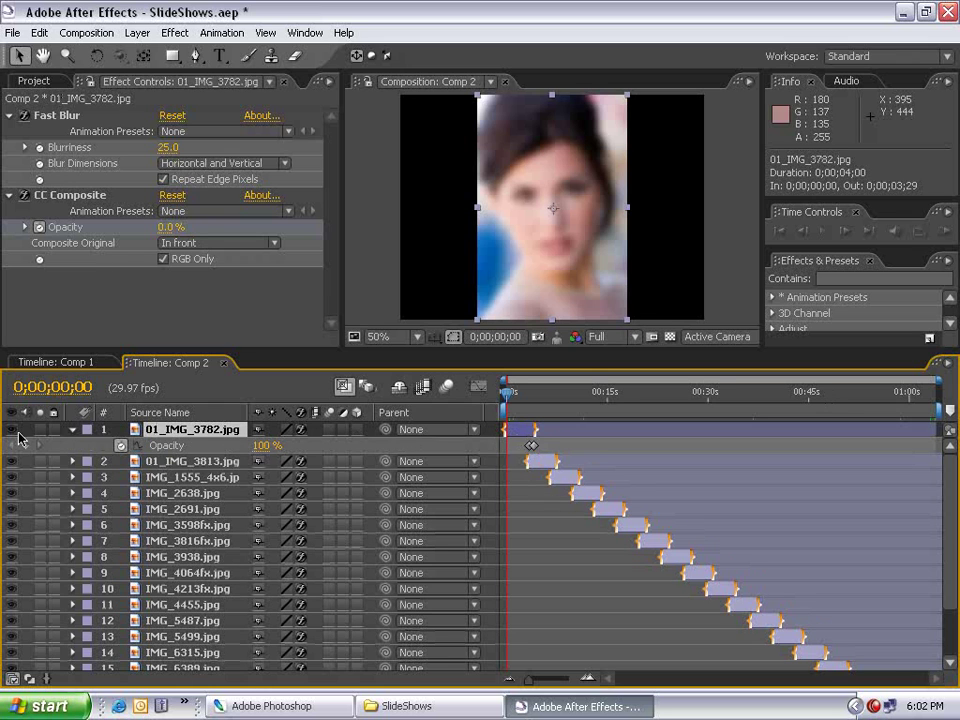
pyautogui.click(25, 445)
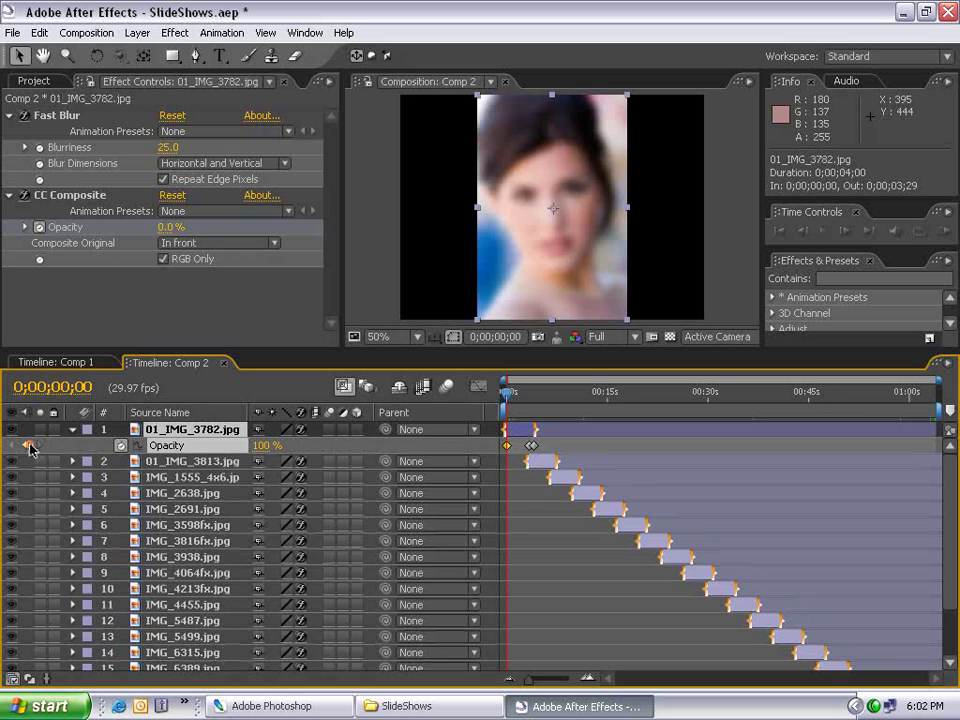
pyautogui.click(264, 445)
pyautogui.write('0')
pyautogui.press('Return')
# Step: Set 01_IMG_3782.jpg's Opacity to 100% at 0;00;00;10 to complete its fade-in
pyautogui.hotkey('shift', 'pagedown')
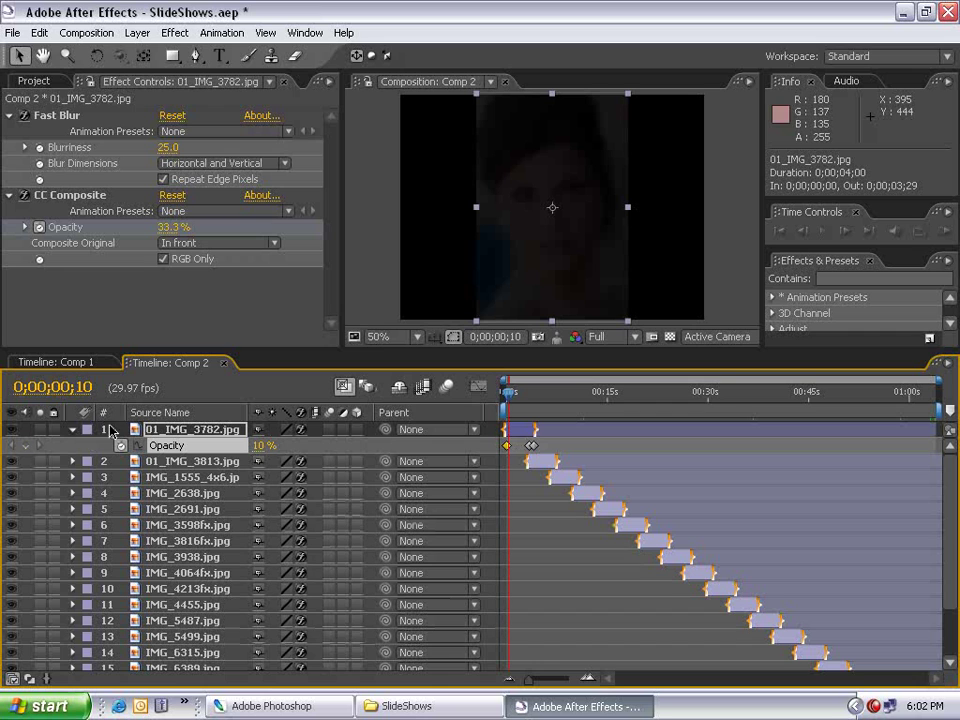
pyautogui.click(260, 445)
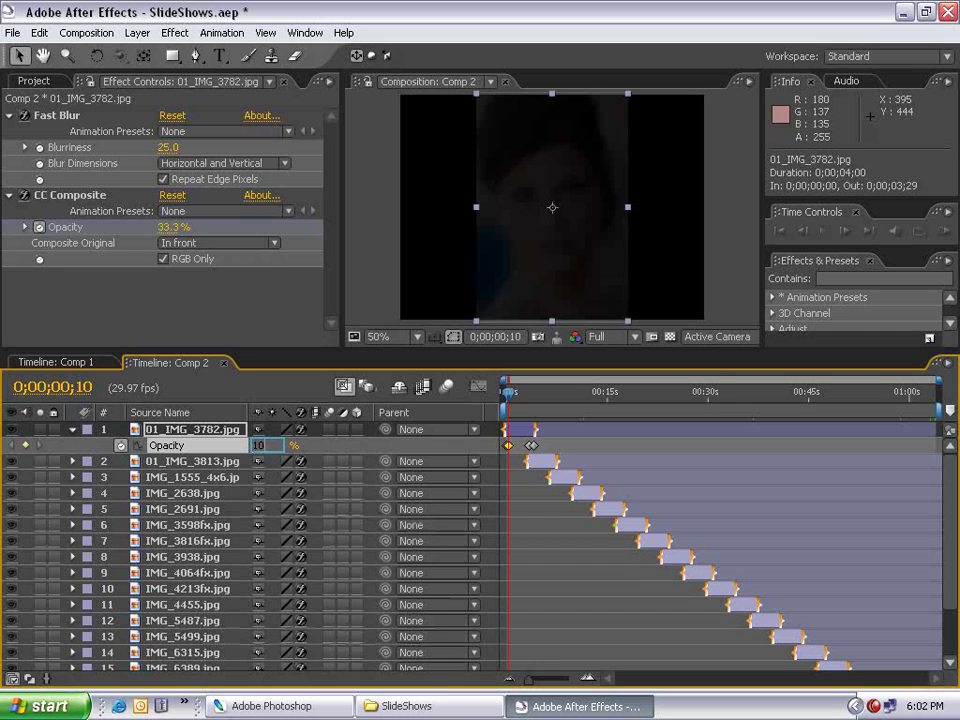
pyautogui.write('100')
pyautogui.press('Return')
# Step: Start Opacity keyframing on IMG_9257.jpg at its out point, 0;01;04;01, with a value of 0%
pyautogui.scroll(-3, 951, 521)
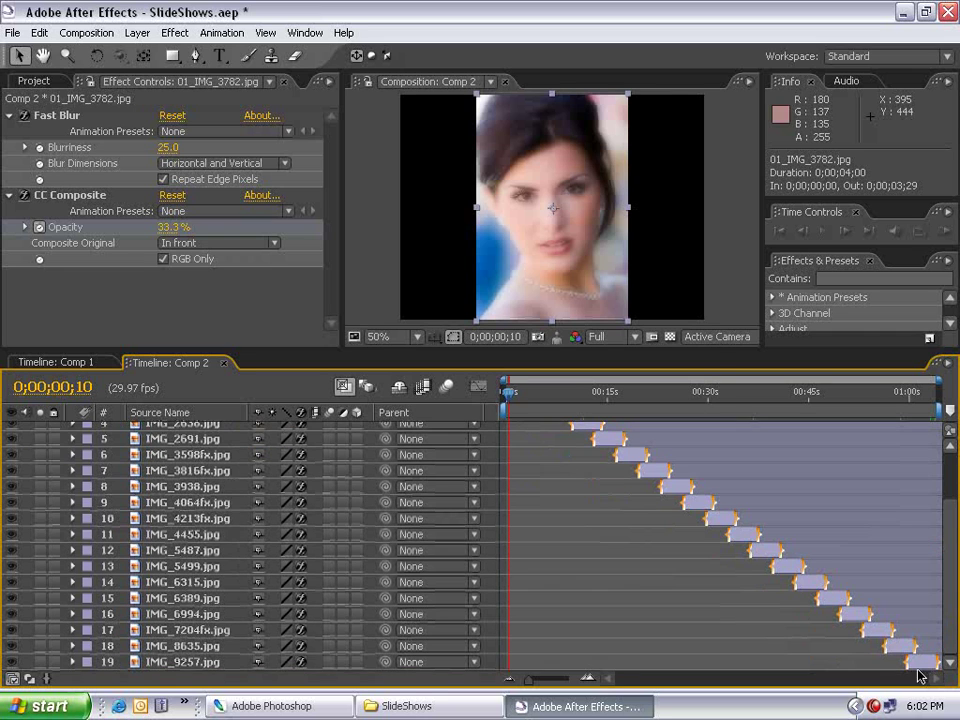
pyautogui.click(922, 665)
pyautogui.press('o')
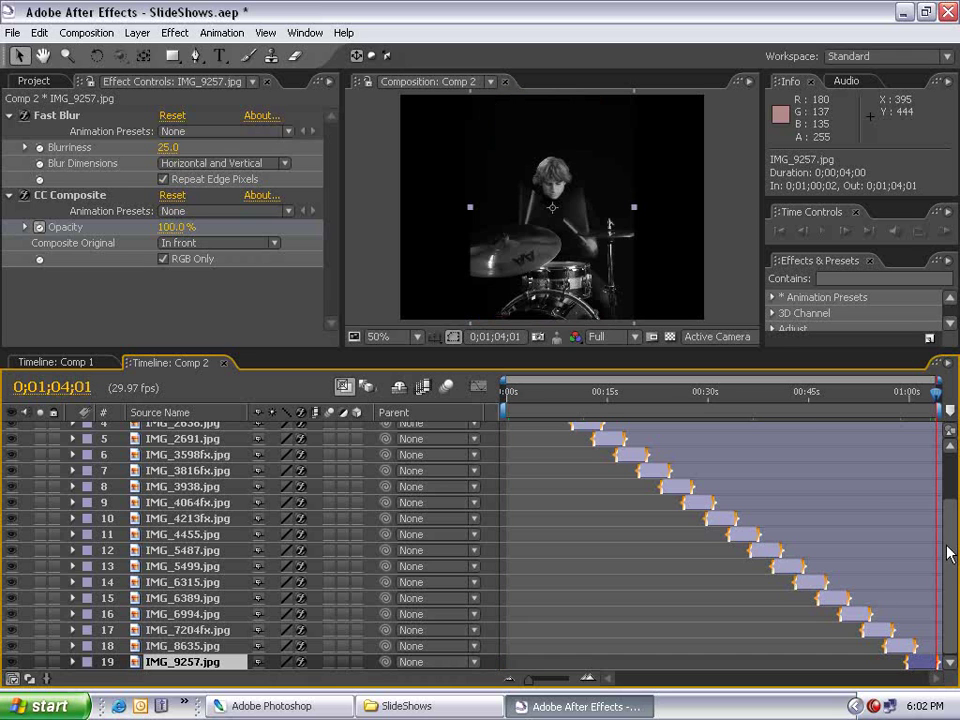
pyautogui.press('t')
pyautogui.click(121, 662)
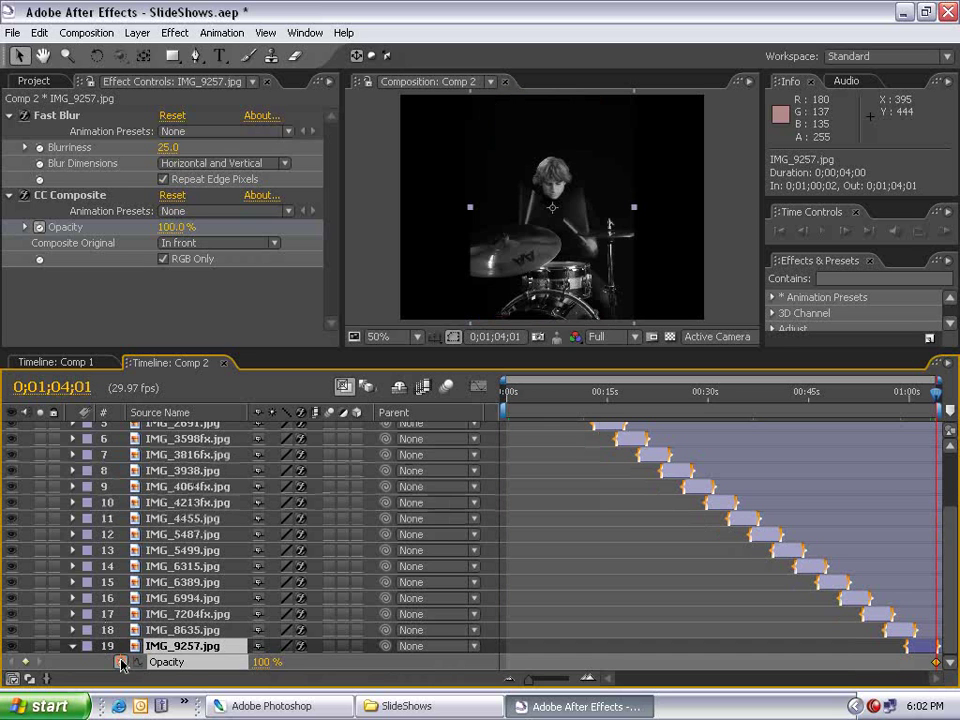
pyautogui.click(262, 662)
pyautogui.write('0')
pyautogui.press('Return')
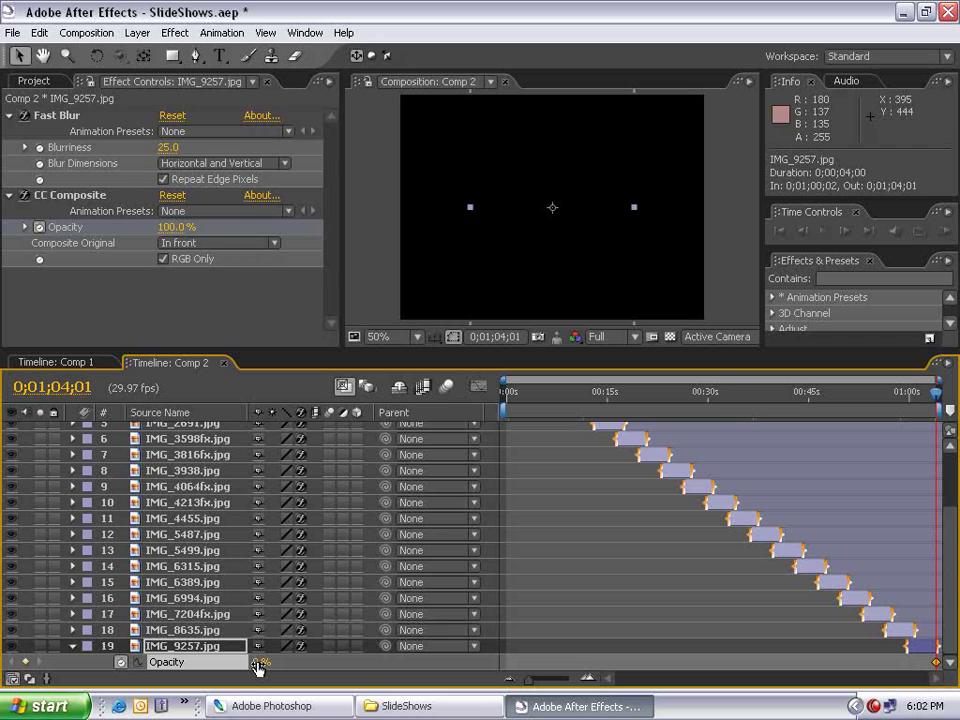
# Step: Set IMG_9257.jpg's Opacity to 100% at 0;01;03;11 so the last photo fades out from there
pyautogui.hotkey('shift', 'pageup')
pyautogui.hotkey('shift', 'pageup')
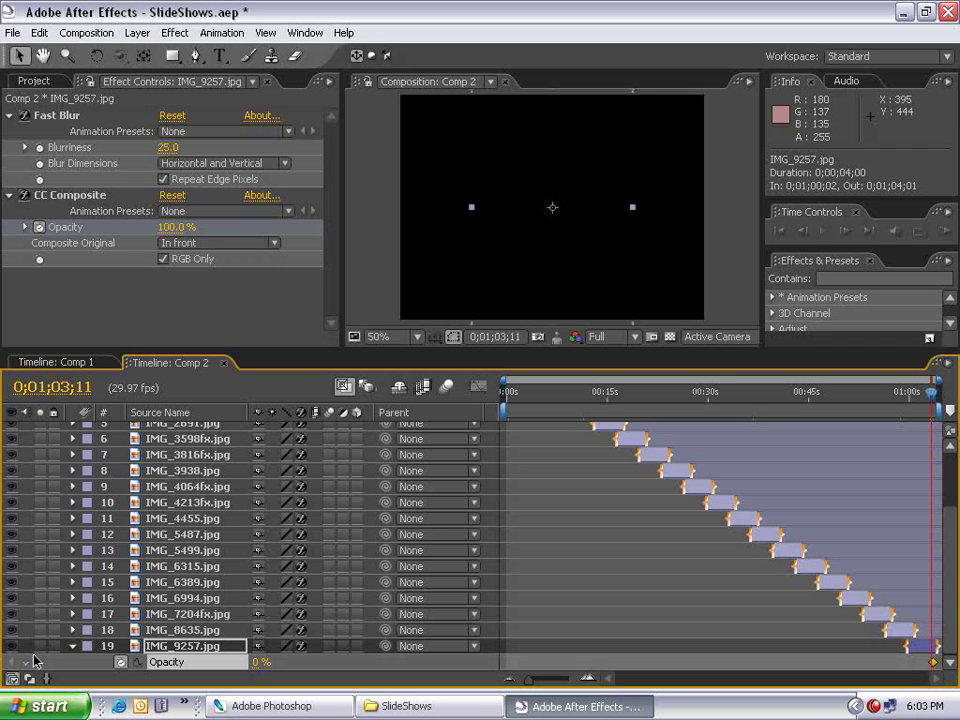
pyautogui.moveTo(257, 662); pyautogui.dragTo(644, 658)
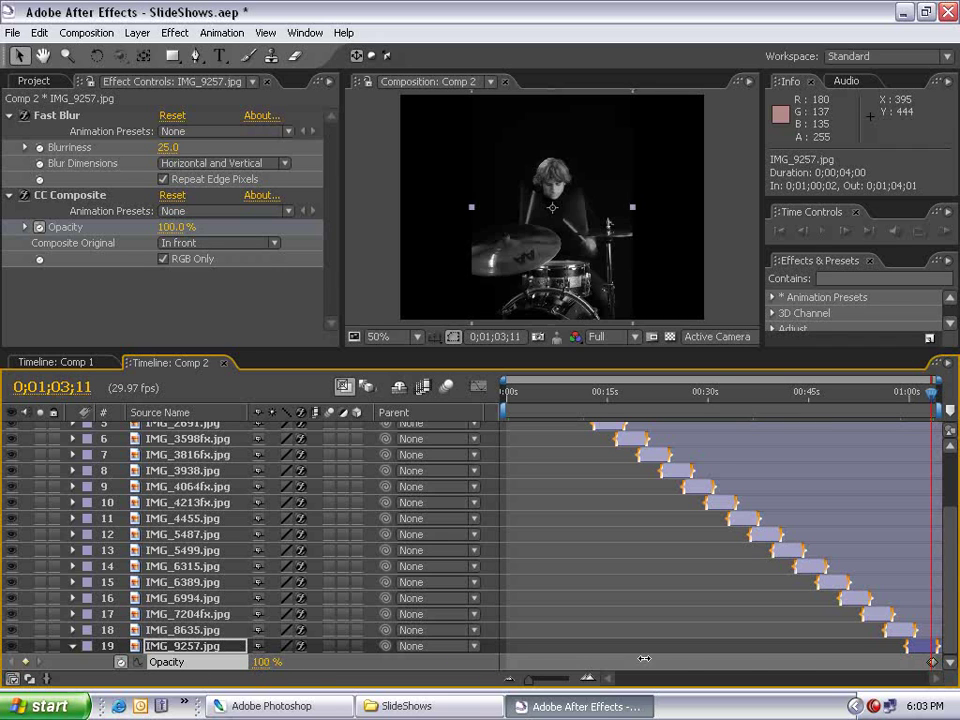
# Step: Check the closing fade, play Comp 2 from its start in an enlarged composition view, and restore the normal layout
pyautogui.moveTo(930, 403); pyautogui.dragTo(930, 403)
pyautogui.press('Home')
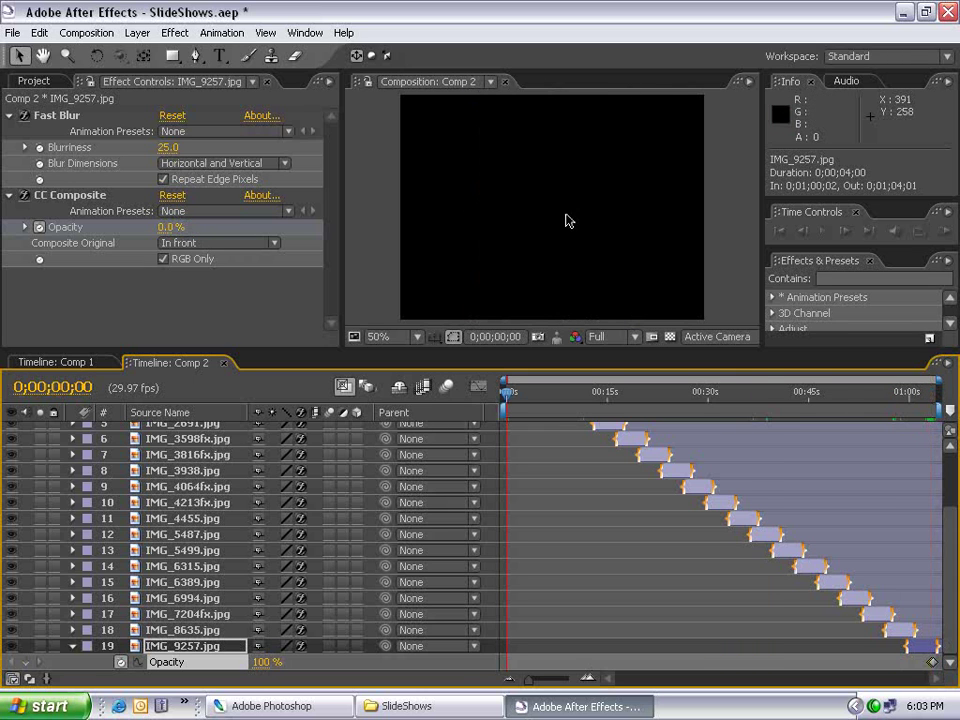
pyautogui.press('`')
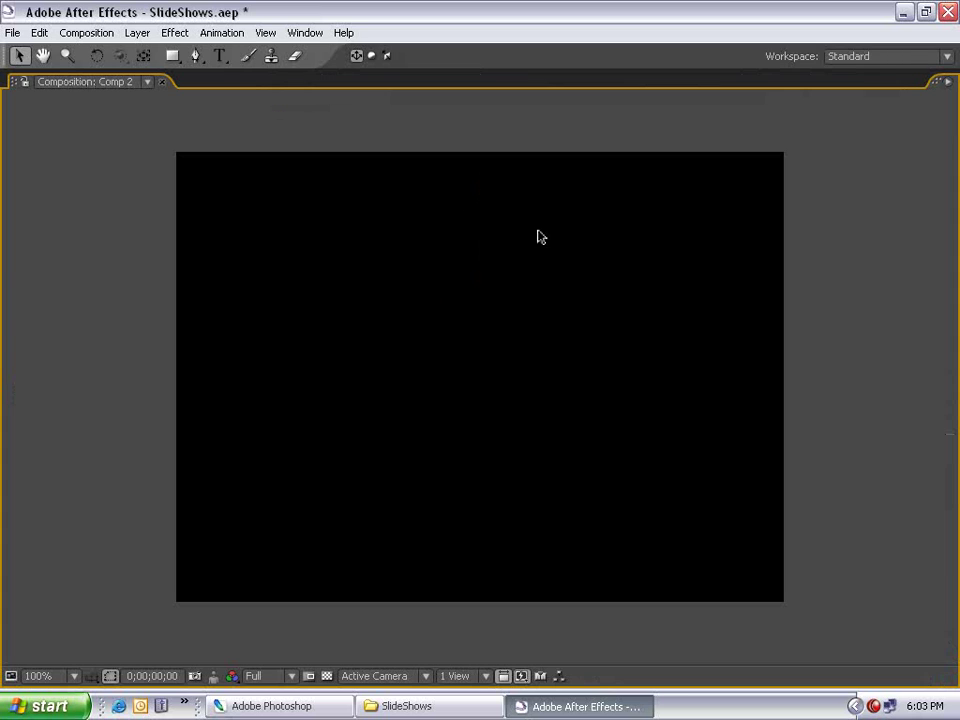
pyautogui.press('space')
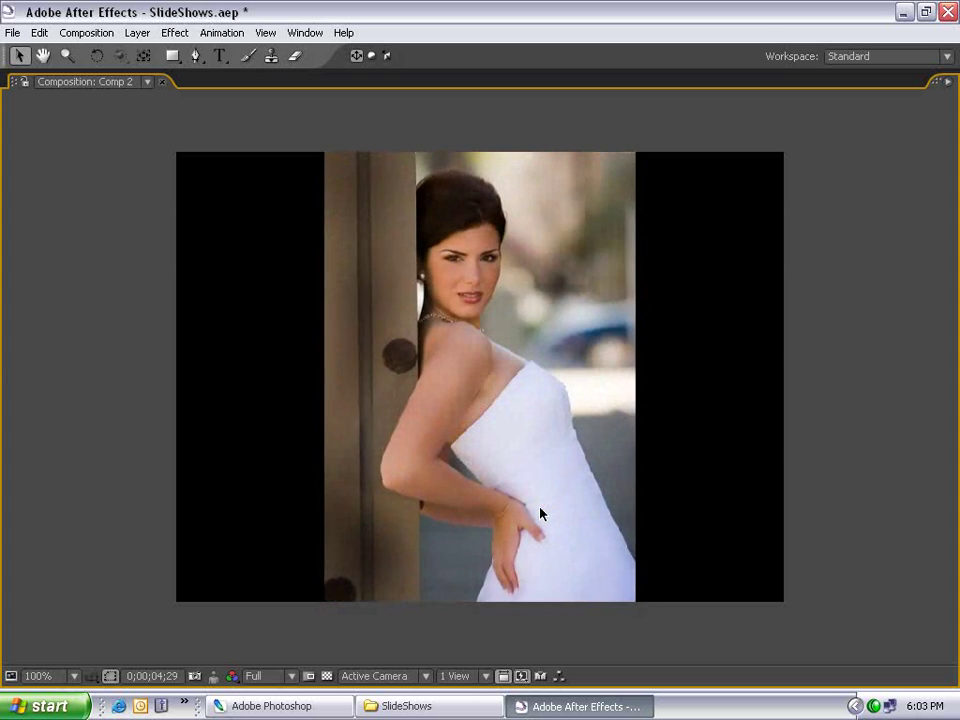
pyautogui.press('`')
pyautogui.scroll(-1, 452, 240)
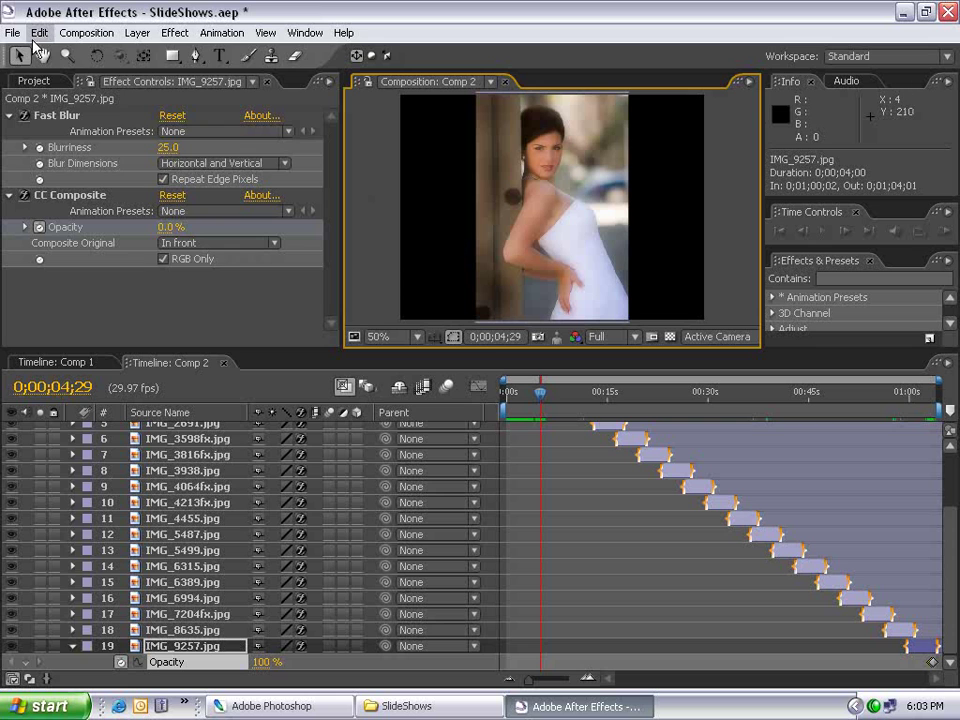
# Step: Add Comp 2 to the render queue and review its render and output settings in an enlarged view
pyautogui.click(86, 33)
pyautogui.click(93, 166)
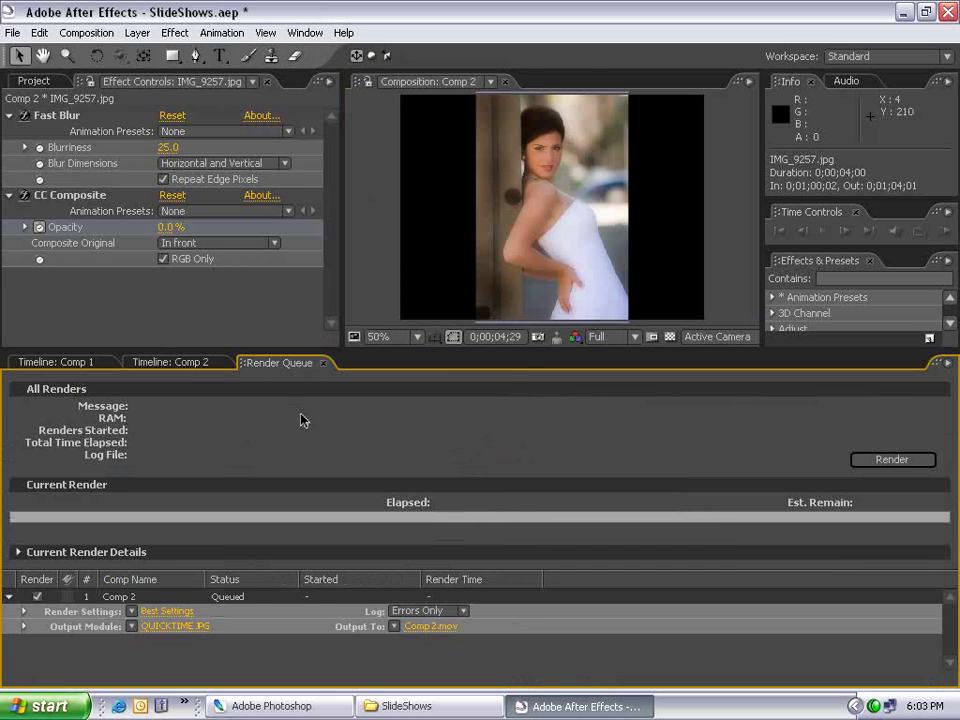
pyautogui.press('`')
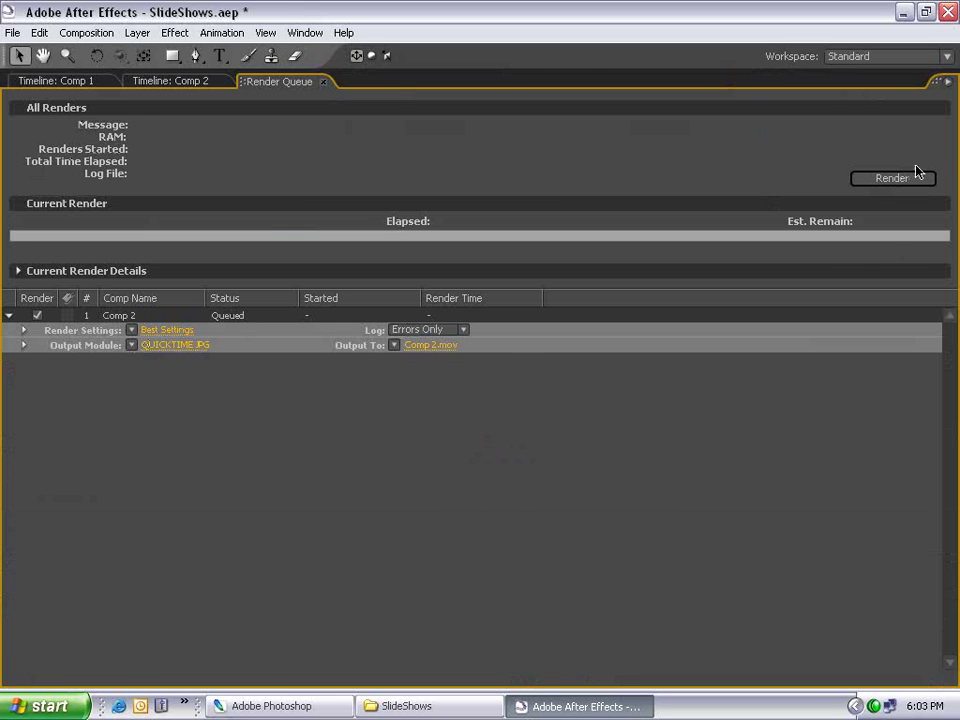
pyautogui.press('`')
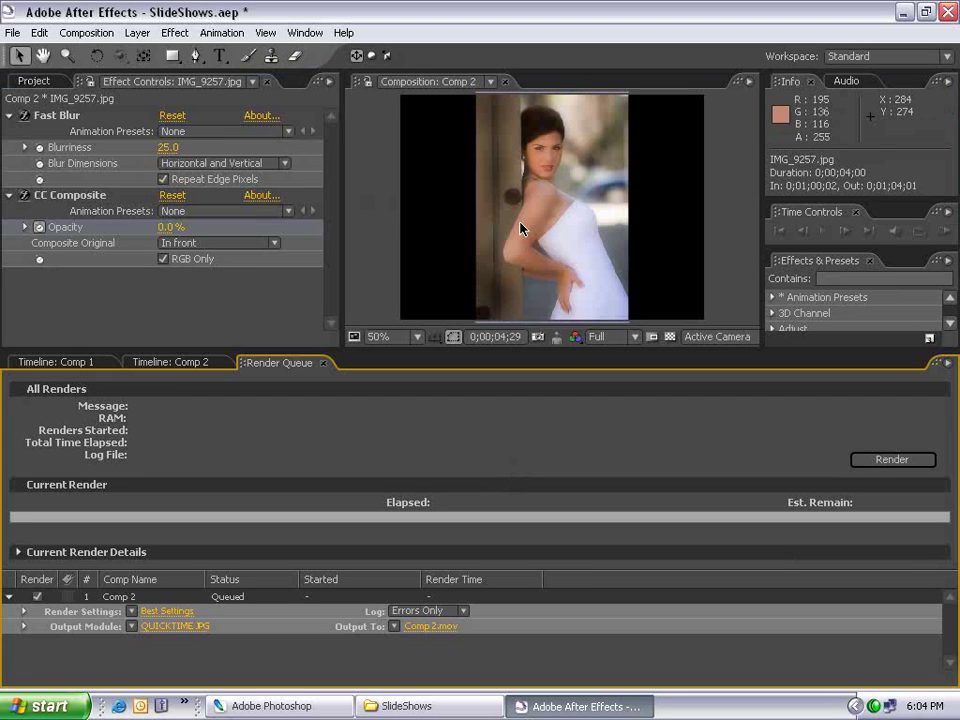